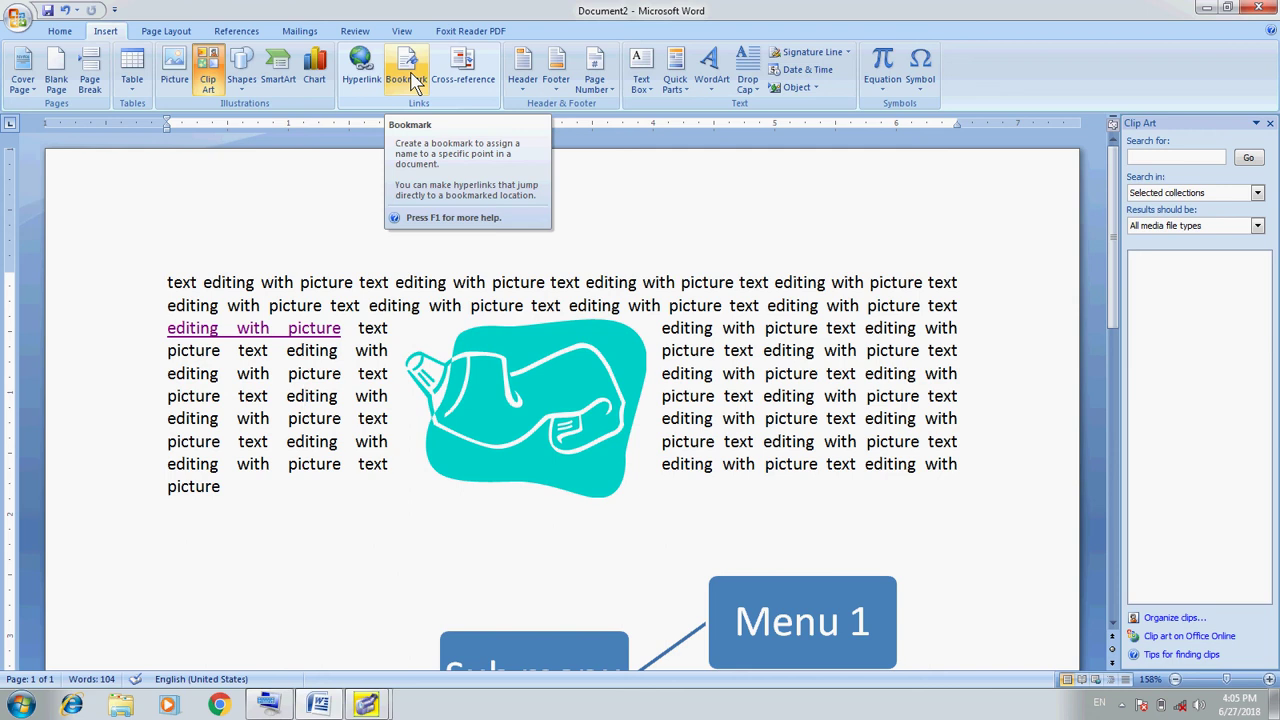
Add a bookmark named Bookmark1 at the insertion point in the wrapped text
left_click(410, 80)
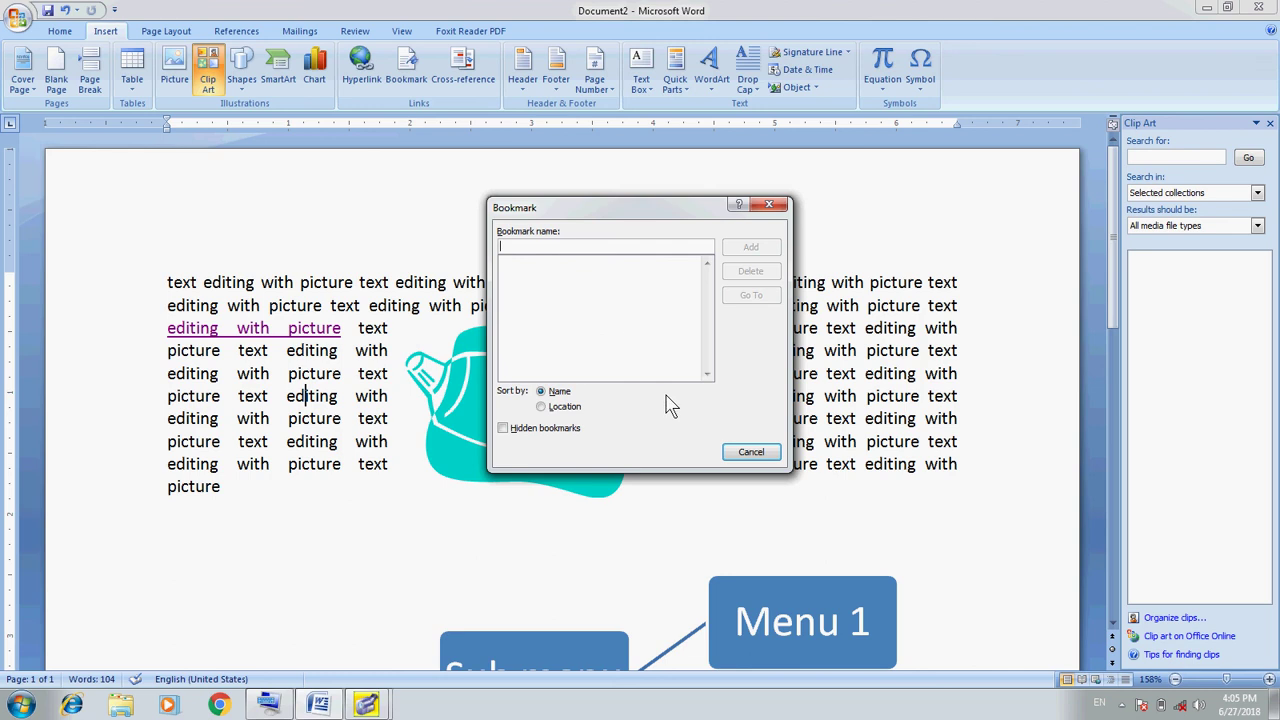
type("Bo")
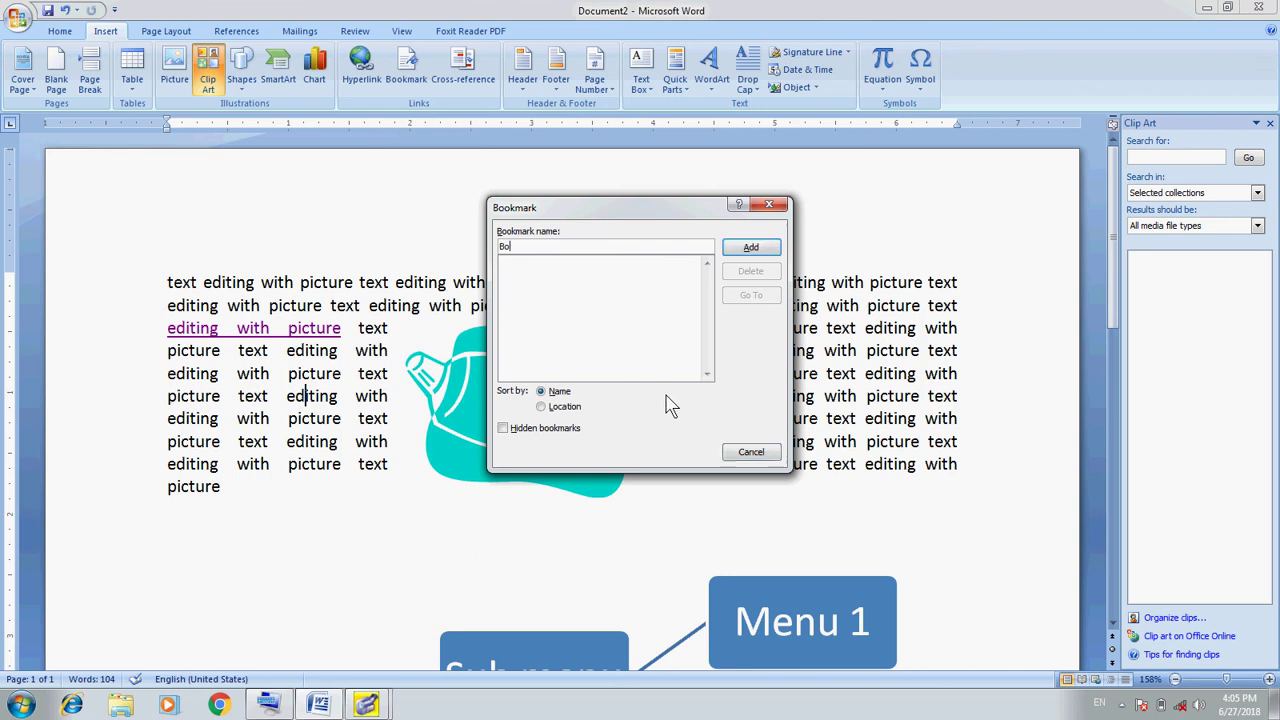
type("okmark")
type("1")
left_click(738, 250)
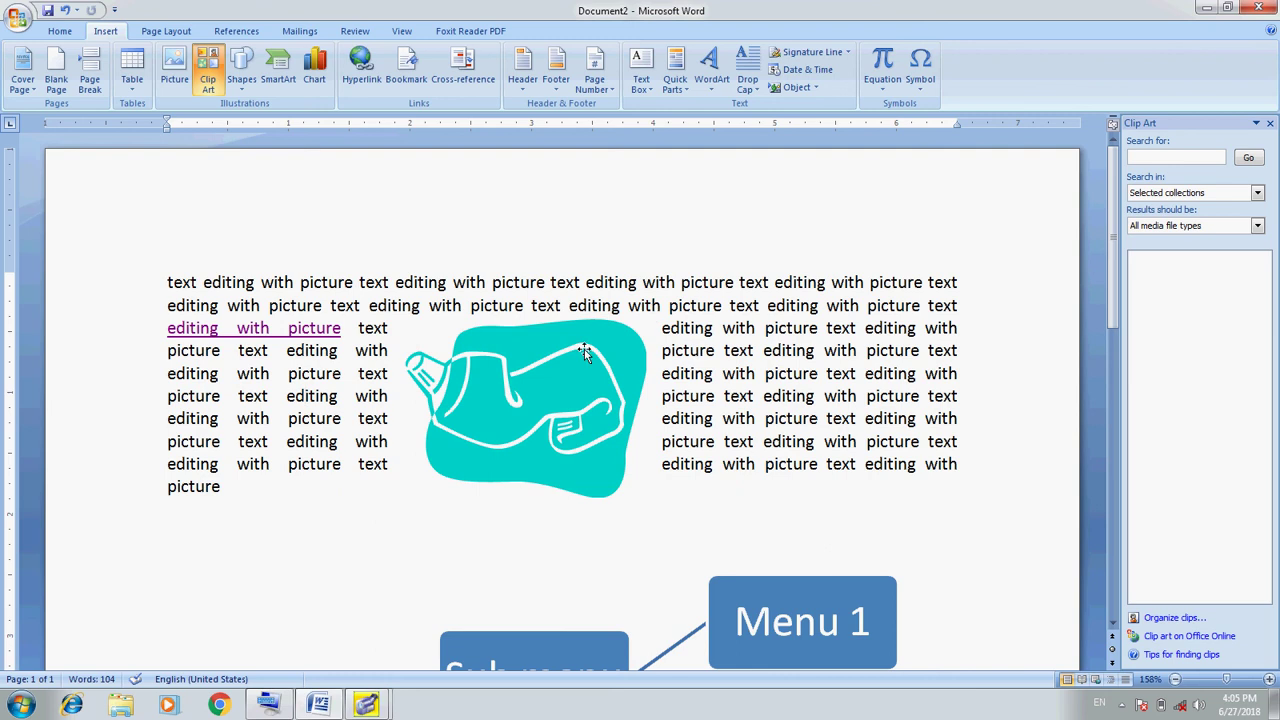
Check Bookmark1 by going to its location from the bookmark list, then dismiss the dialog
left_click(406, 78)
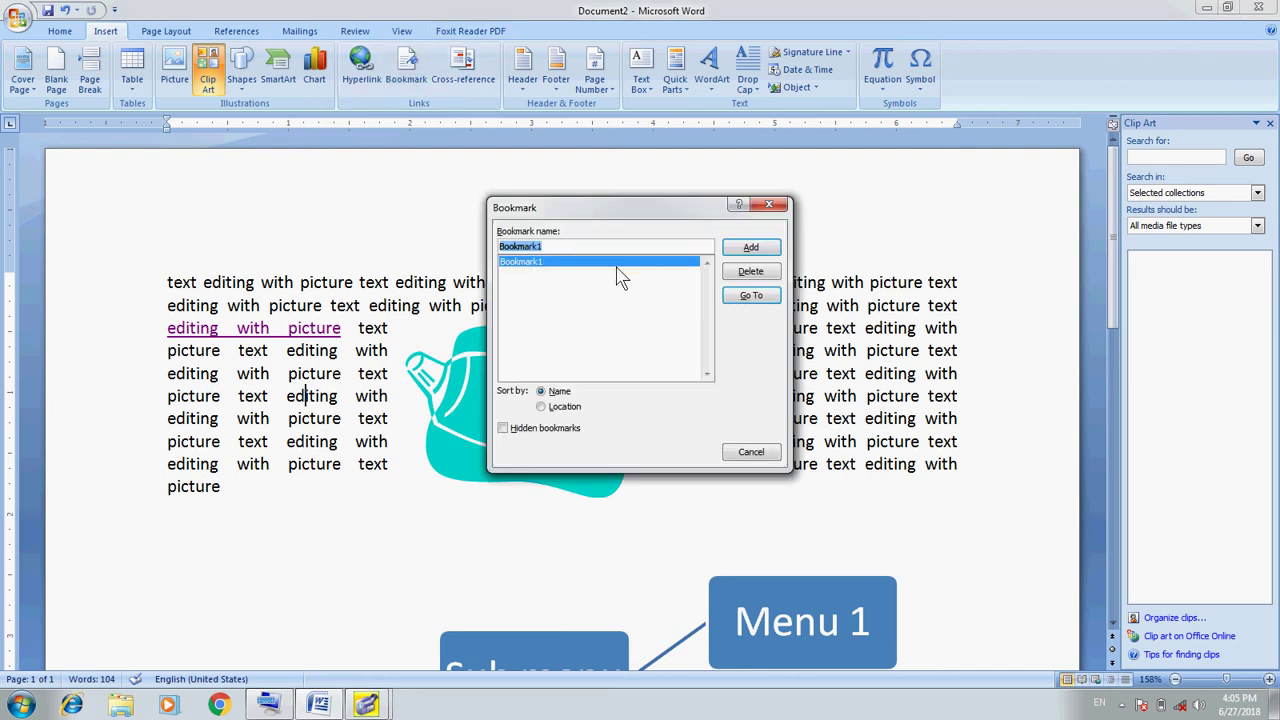
left_click(755, 302)
left_click(745, 458)
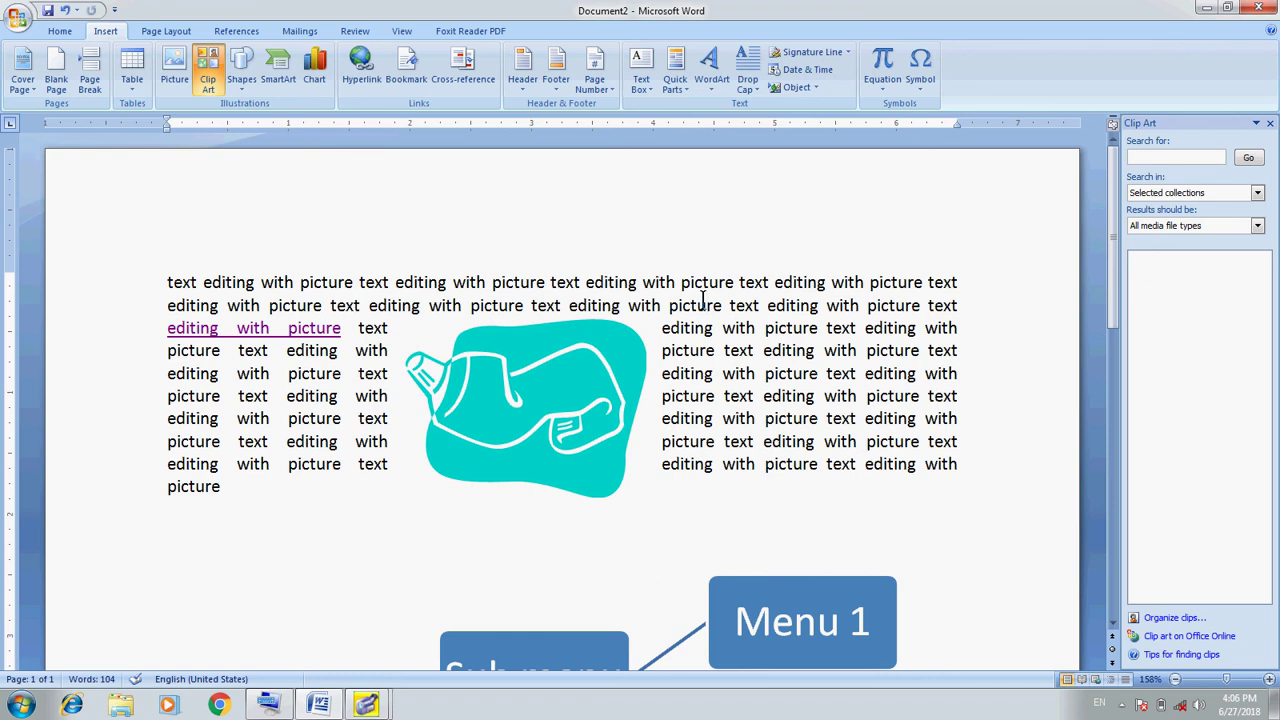
Save the document as a .docx file in the Downloads > Documents folder
key("ctrl+s")
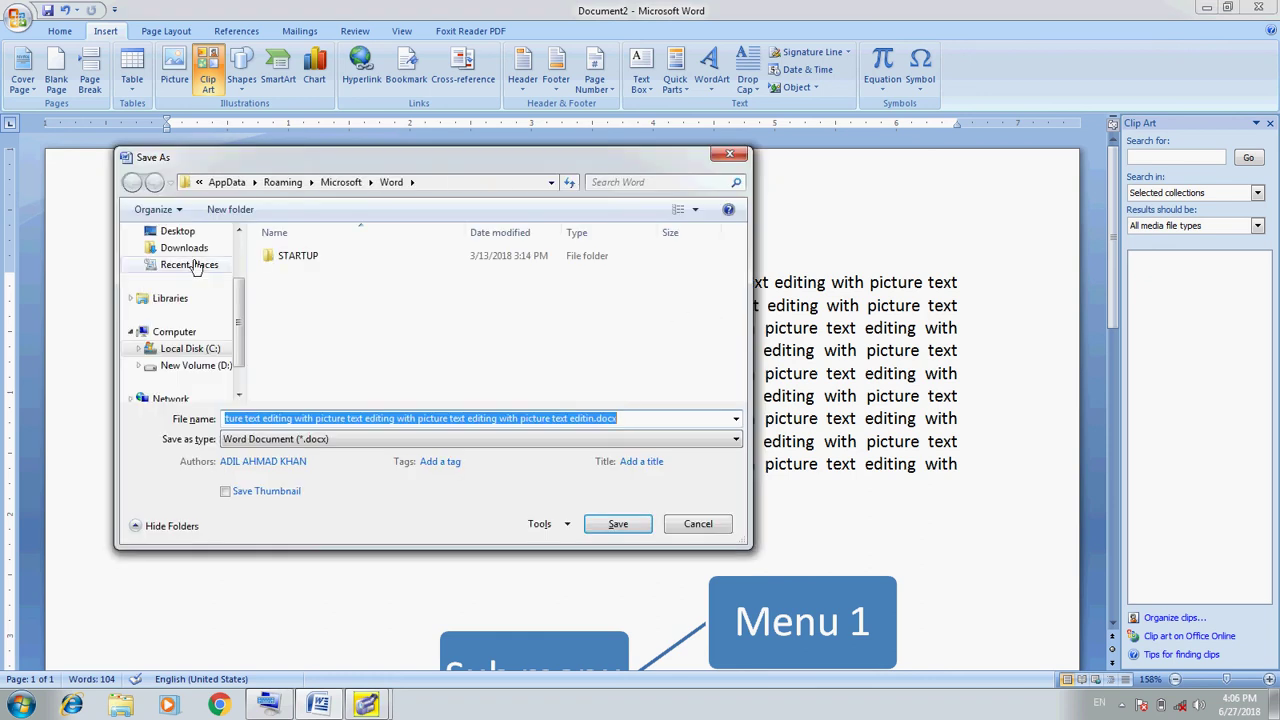
scroll(238, 255, "up", 2)
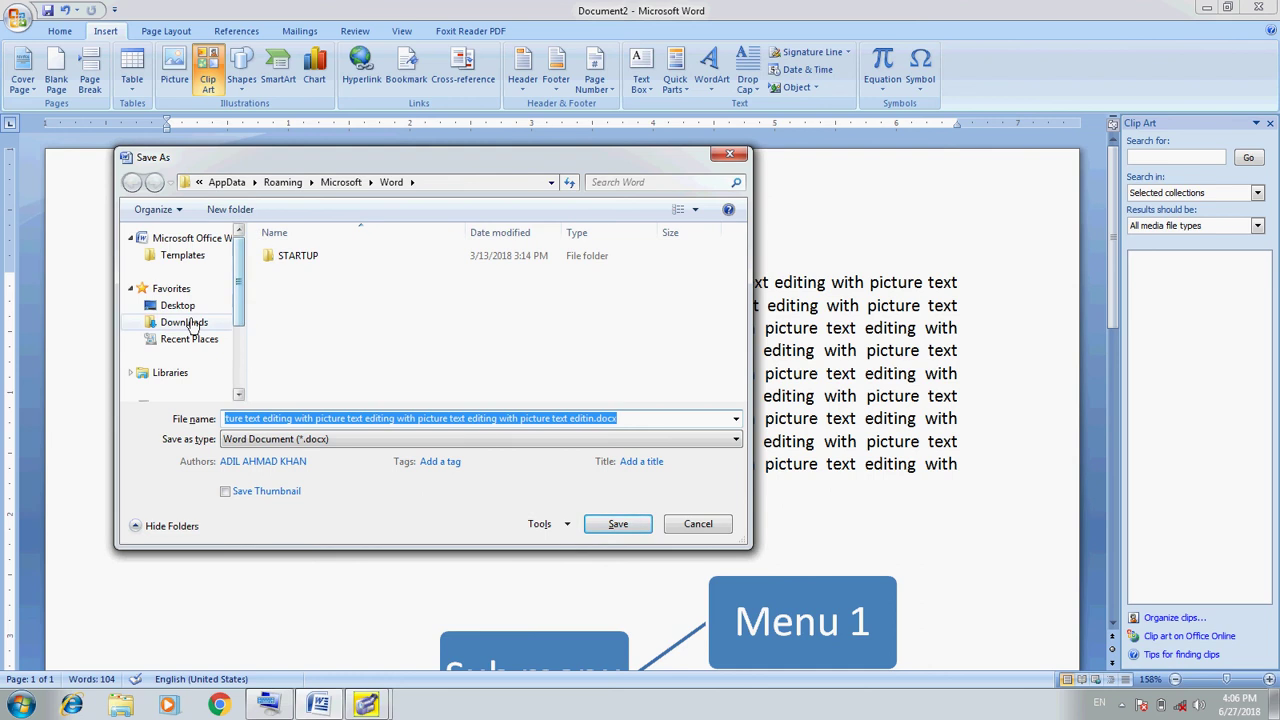
mouse_move(240, 310)
left_mouse_down()
mouse_move(245, 342)
mouse_move(240, 290)
left_mouse_up()
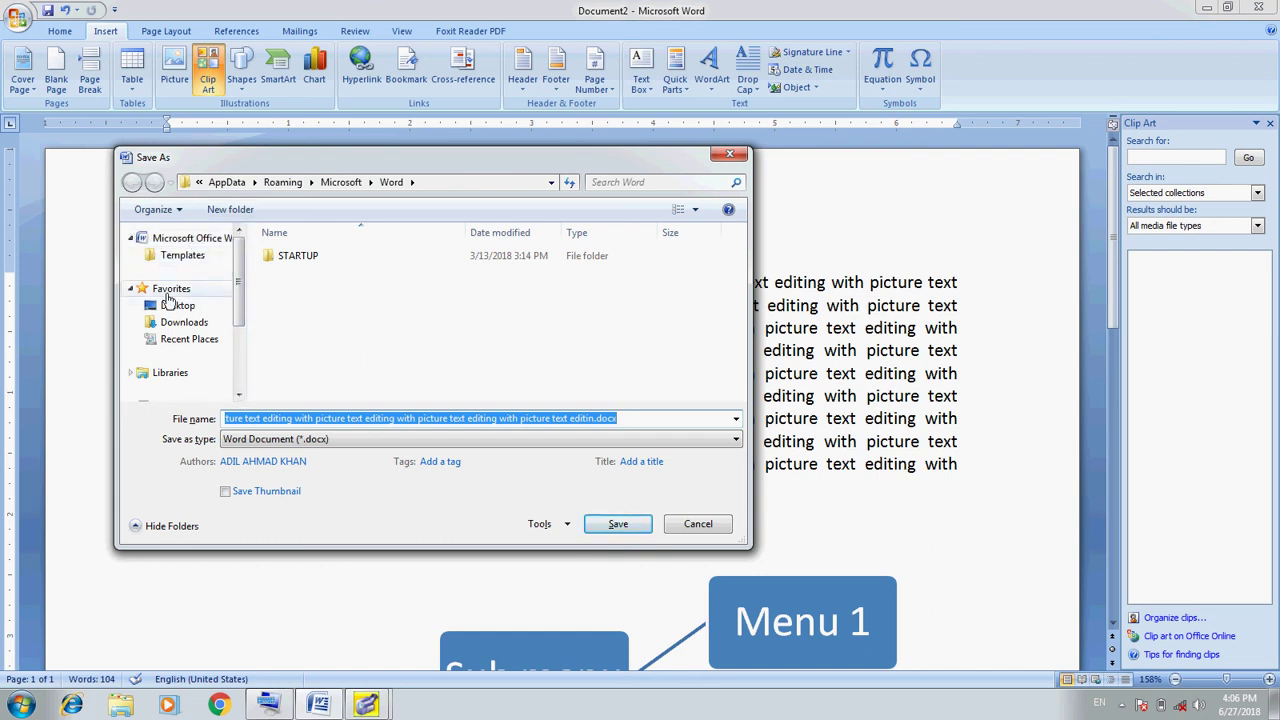
left_click(178, 322)
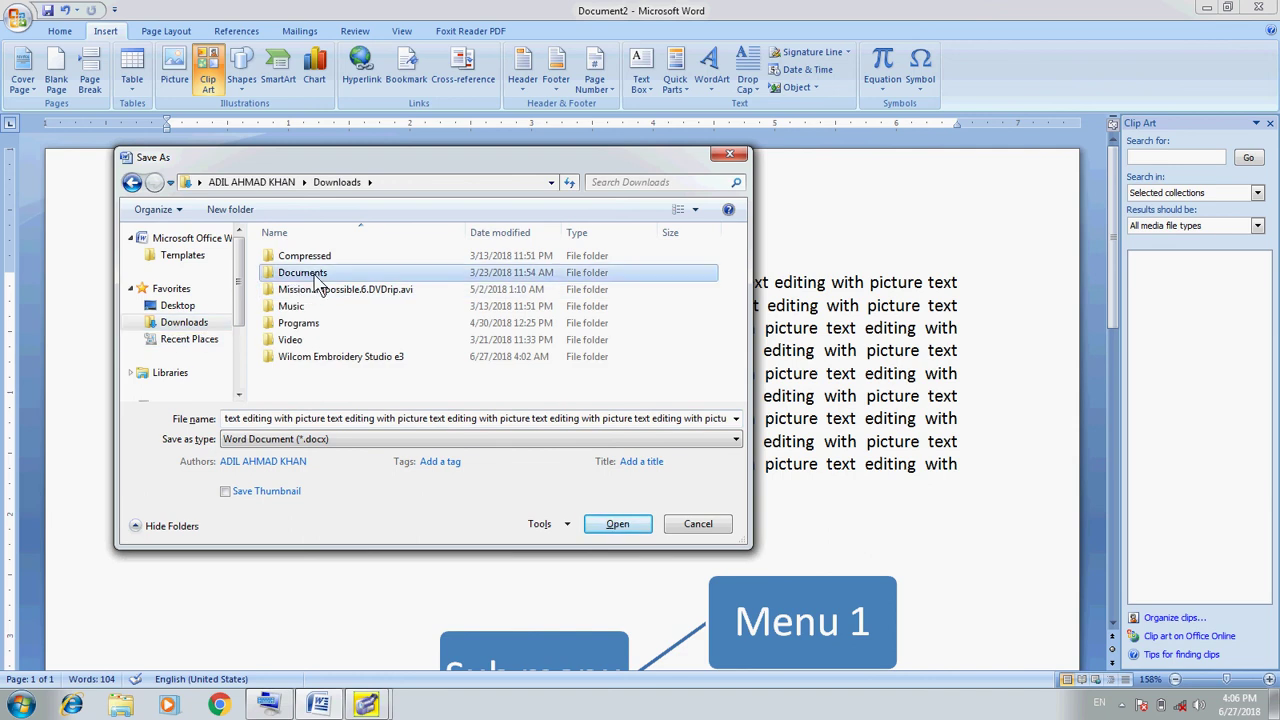
double_click(305, 272)
left_click(612, 526)
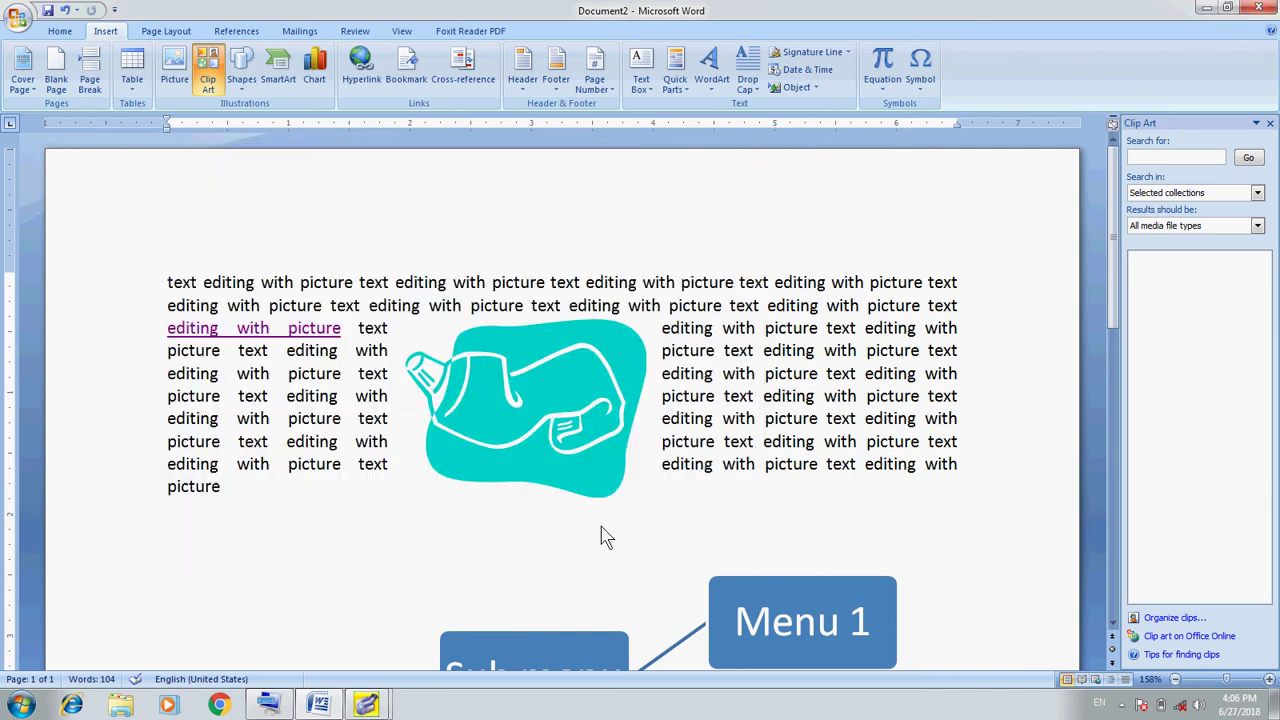
With the cursor before 'picture', delete the existing Bookmark1
left_click(867, 396)
left_click(405, 82)
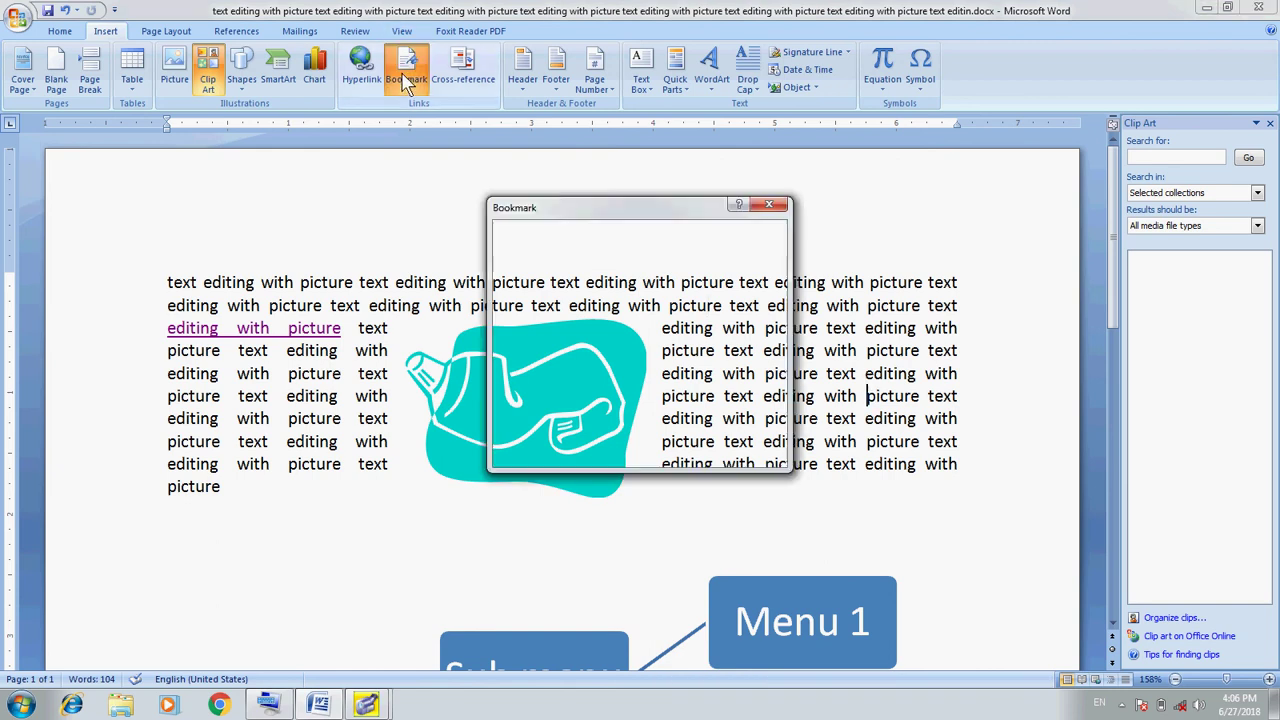
left_click(752, 272)
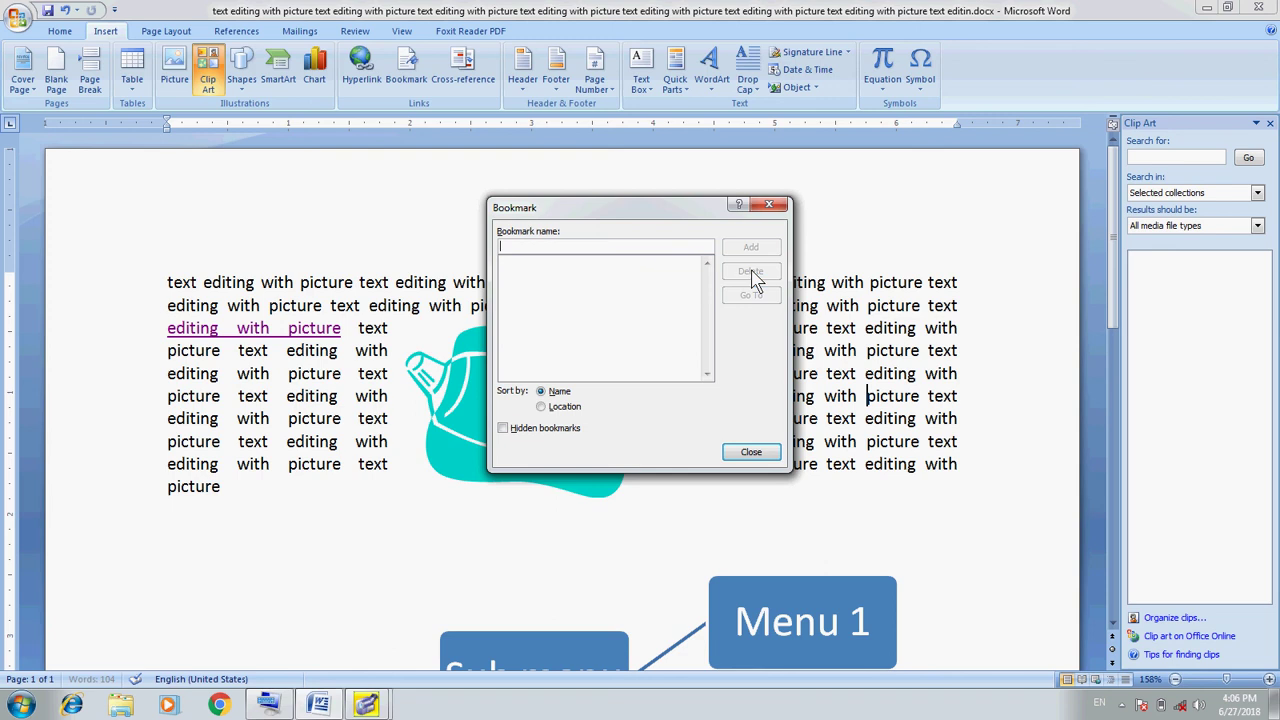
left_click(751, 452)
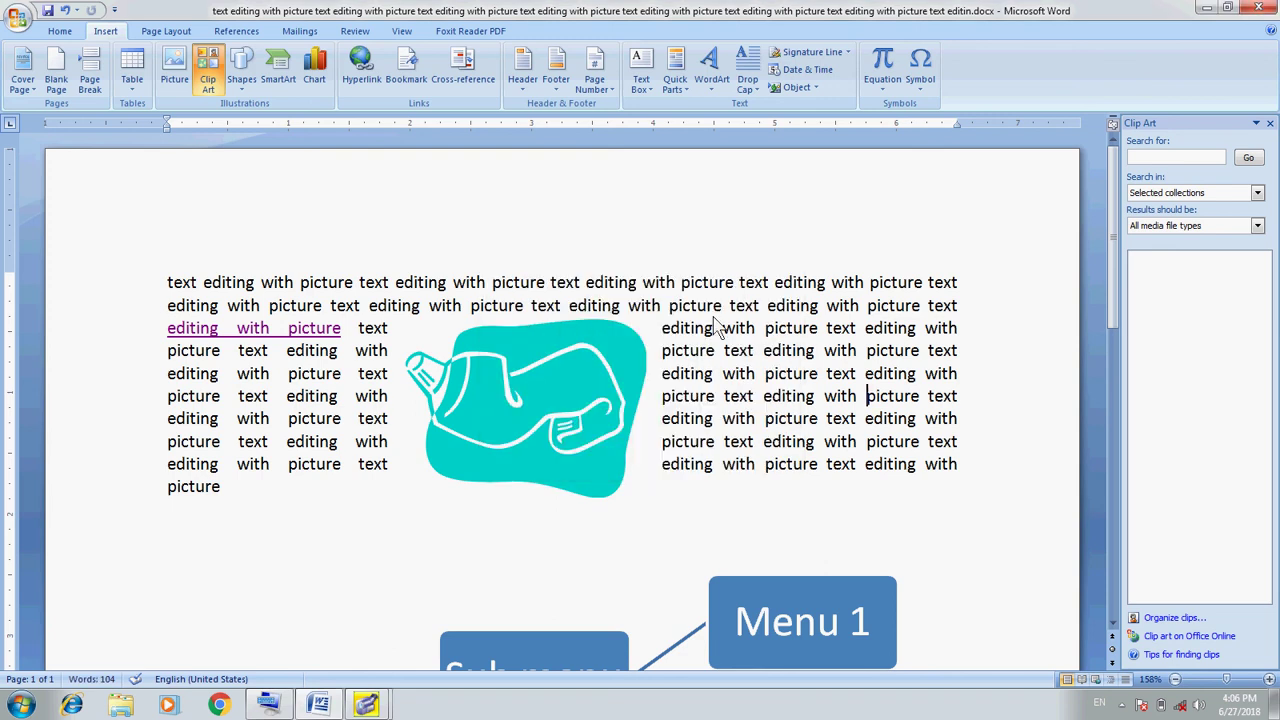
Re-add Bookmark1 at the position before 'picture', then close the document
left_click(410, 78)
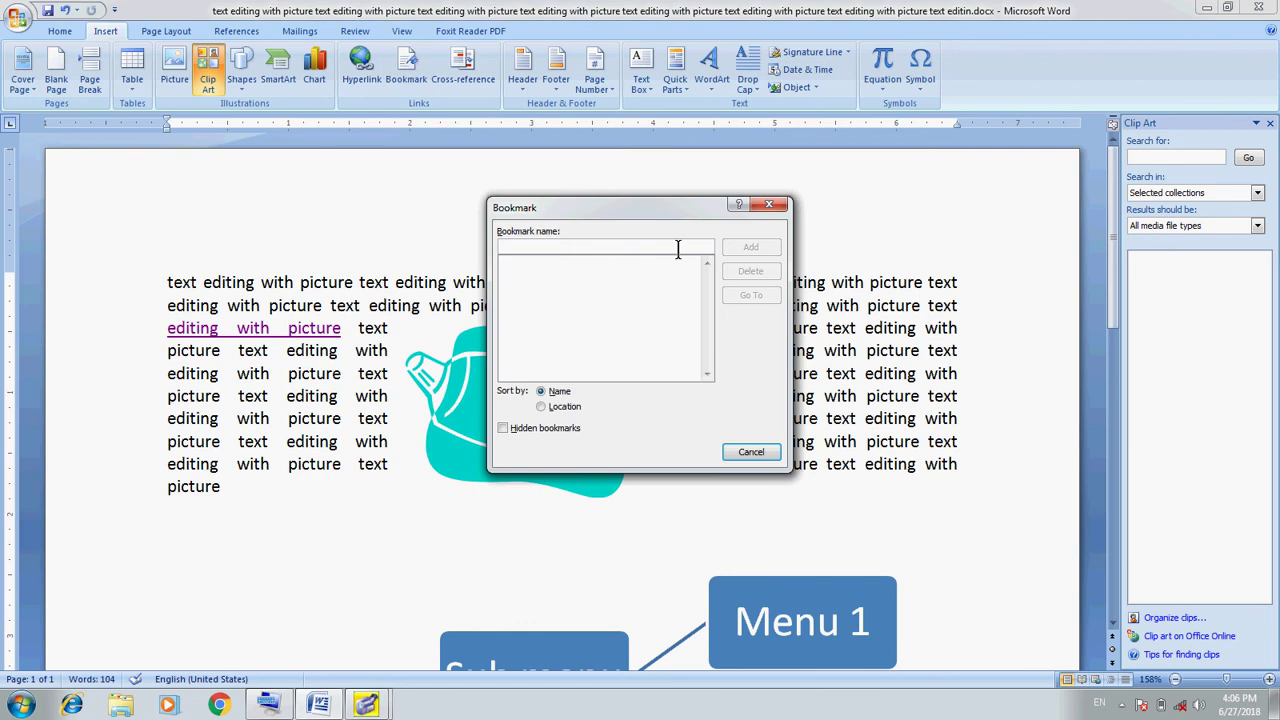
type("B")
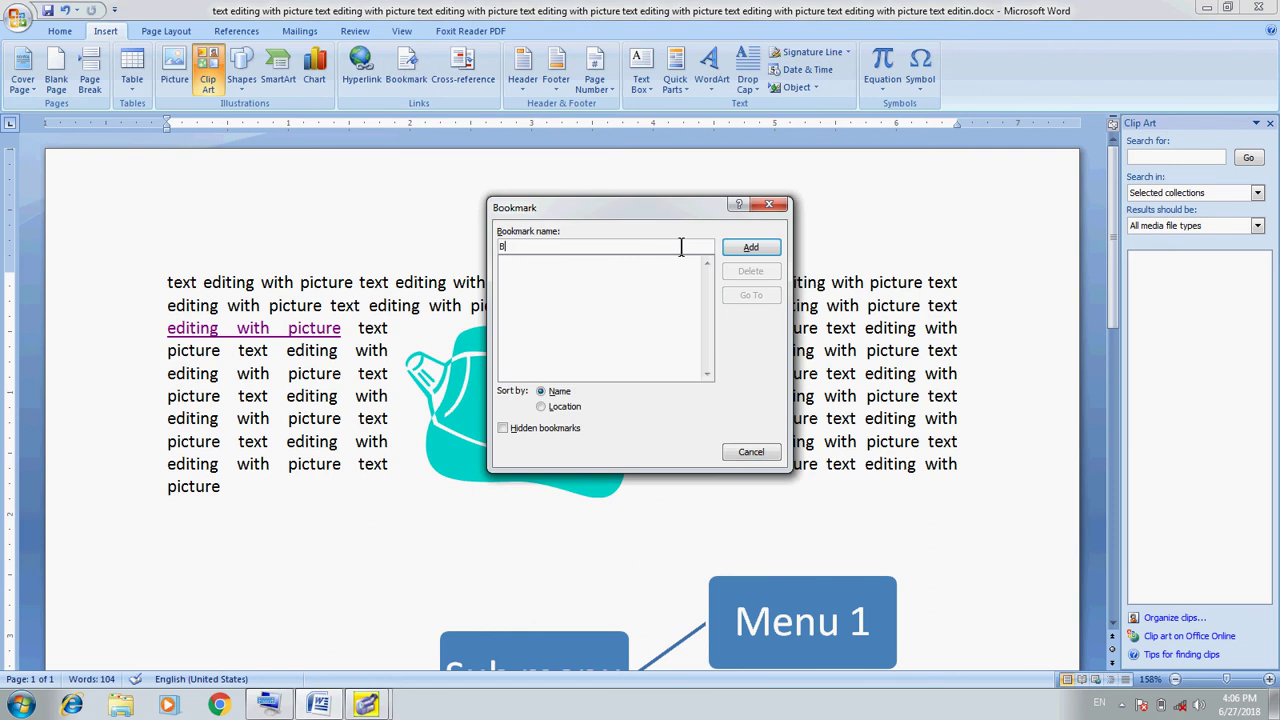
type("ookmark")
type("1")
left_click(750, 247)
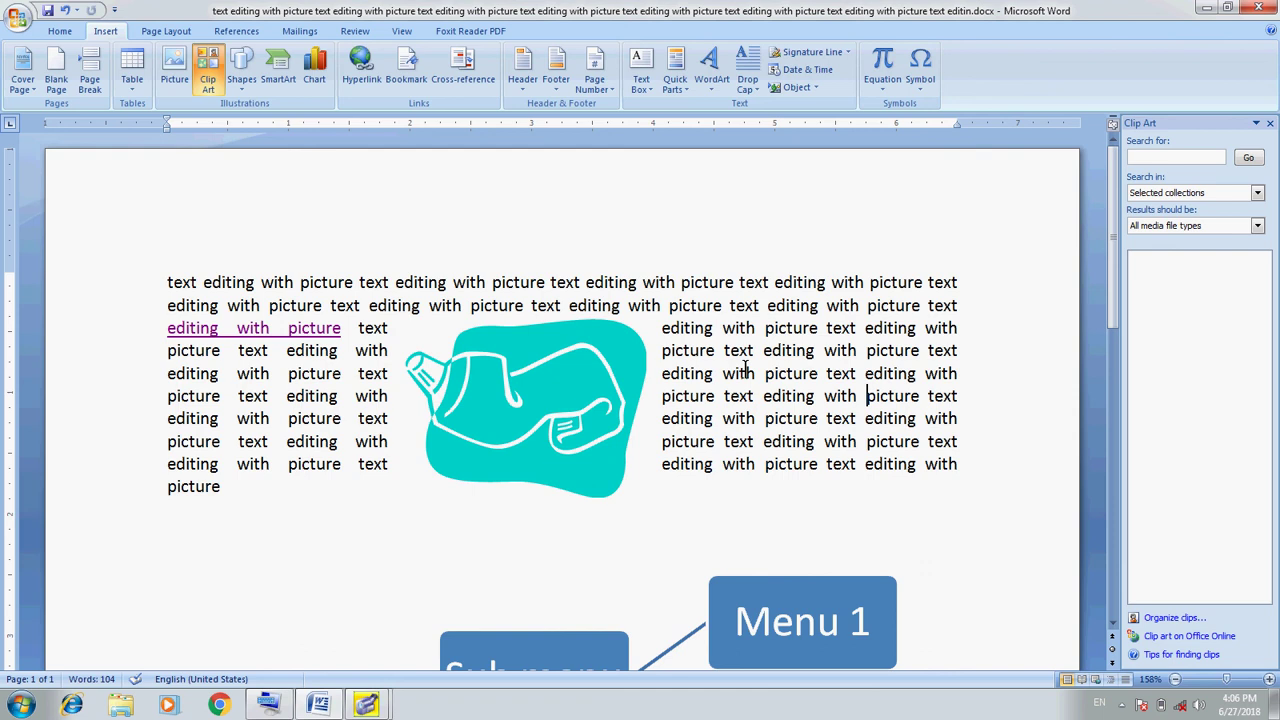
key("ctrl+w")
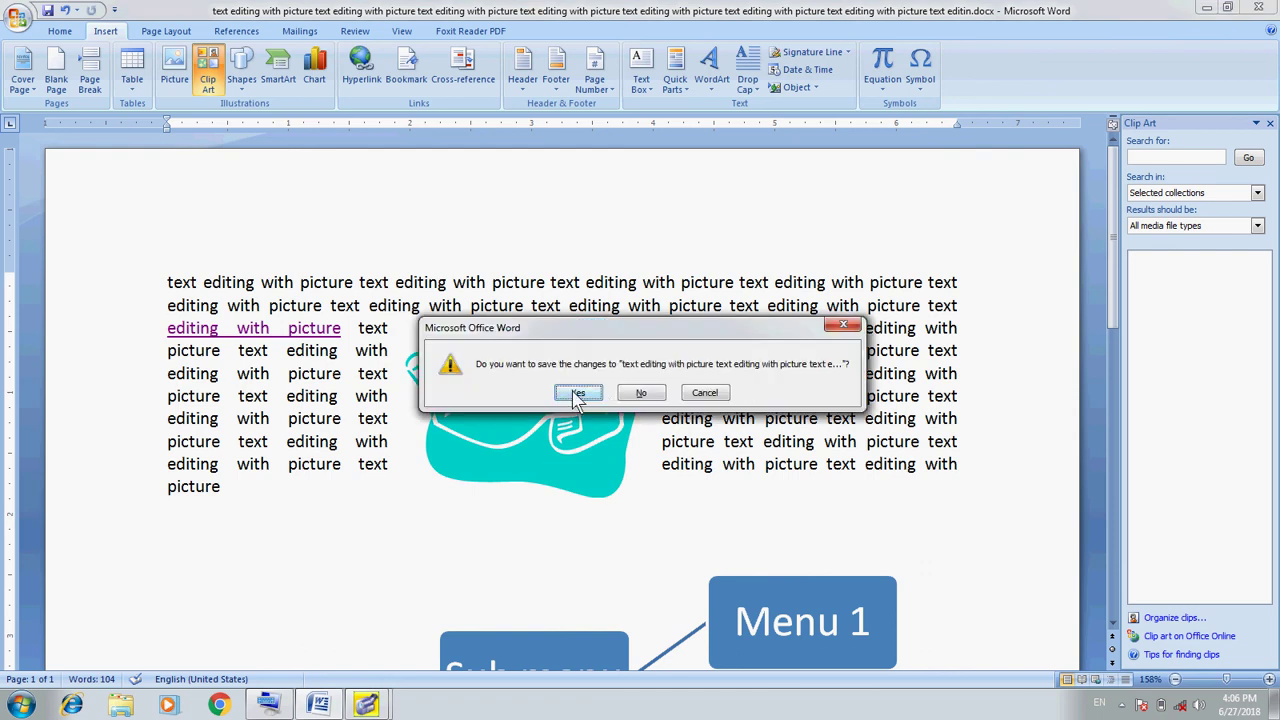
Save changes on closing, then open a blank document, cancel its Bookmark dialog, and close it
left_click(574, 396)
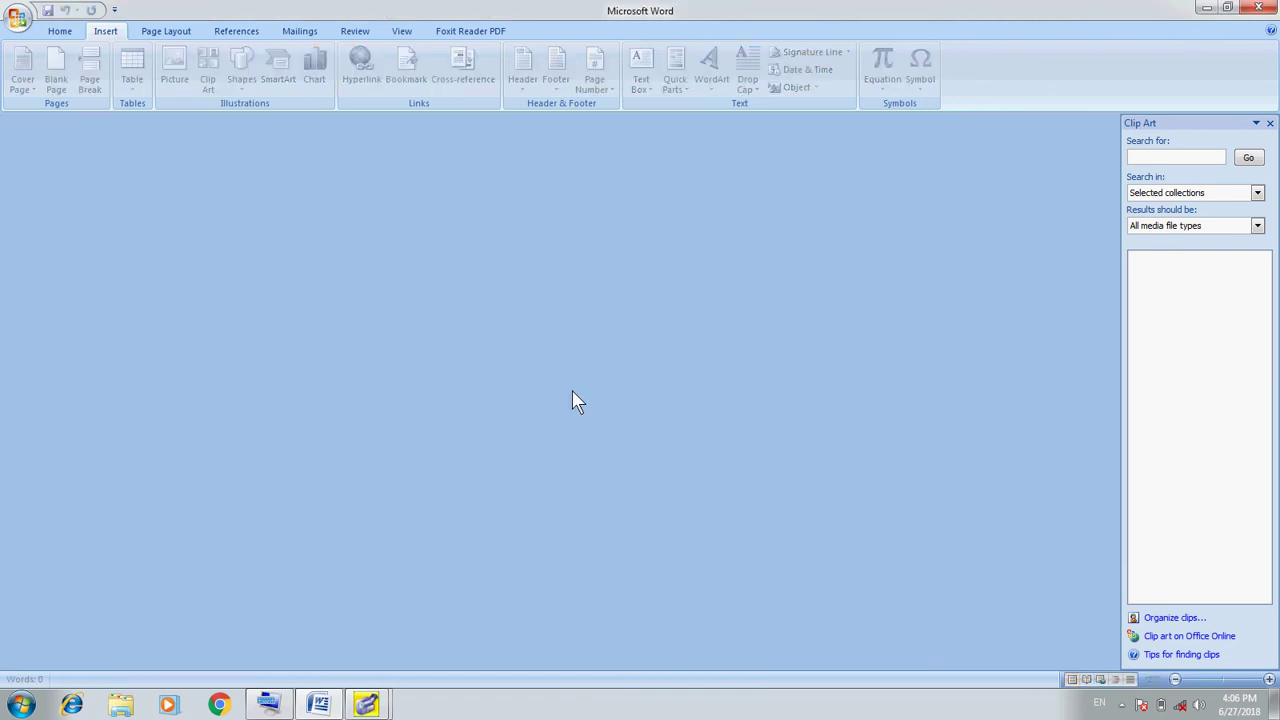
key("ctrl+n")
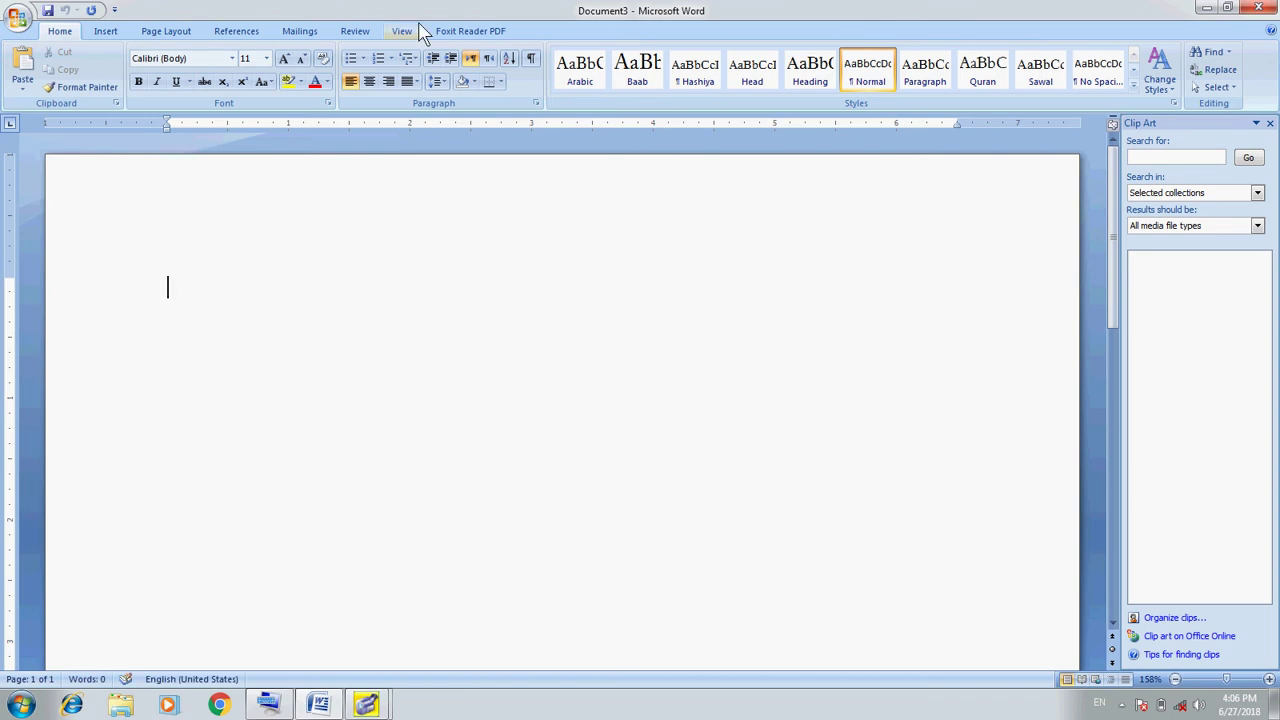
left_click(108, 31)
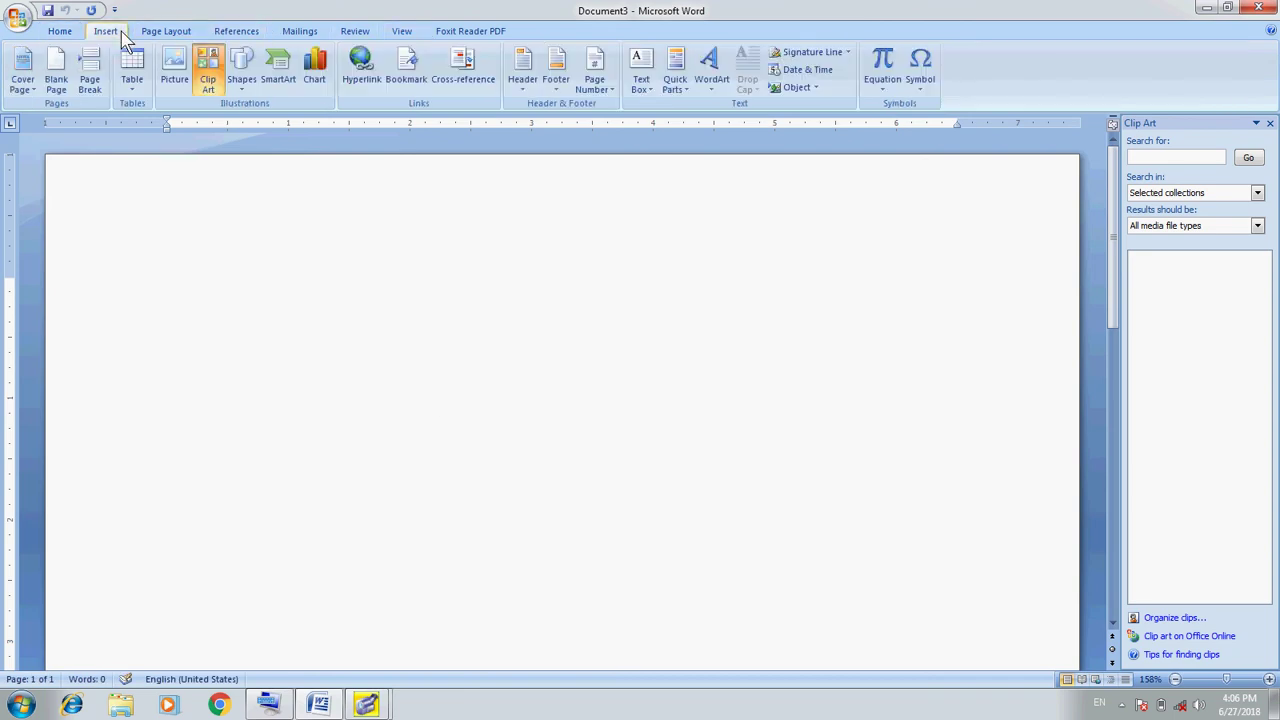
left_click(412, 88)
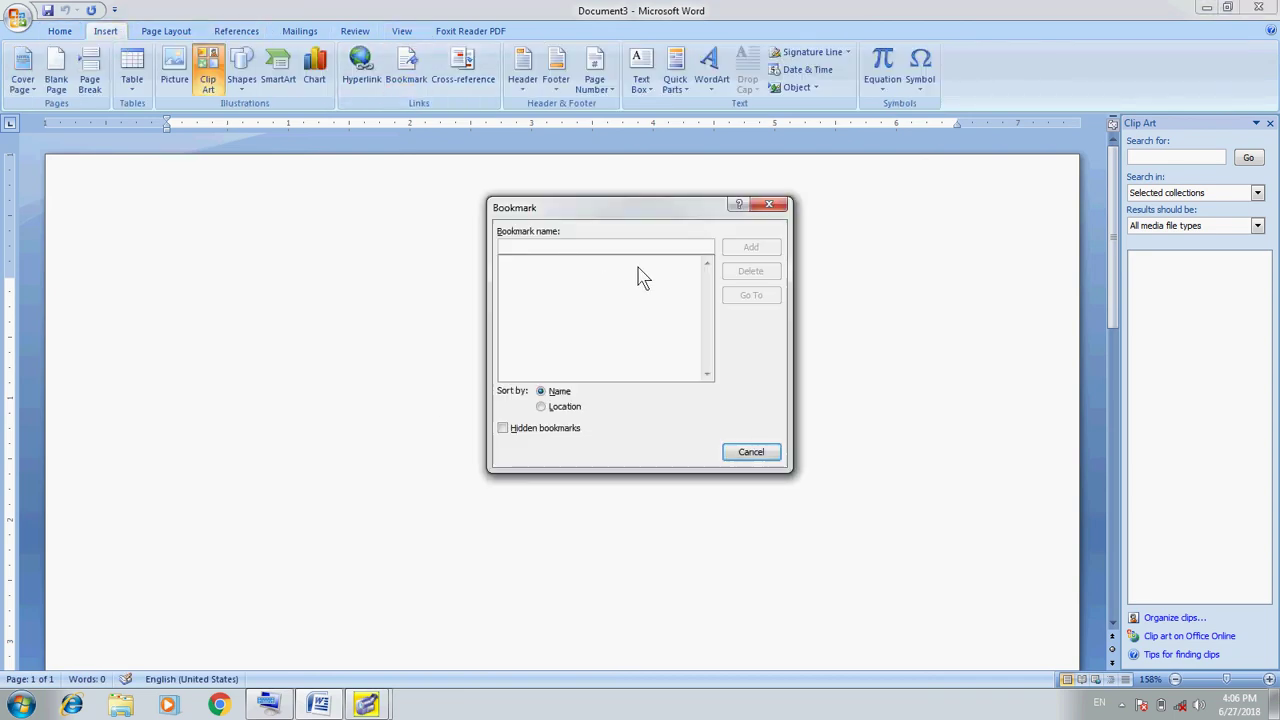
left_click(751, 452)
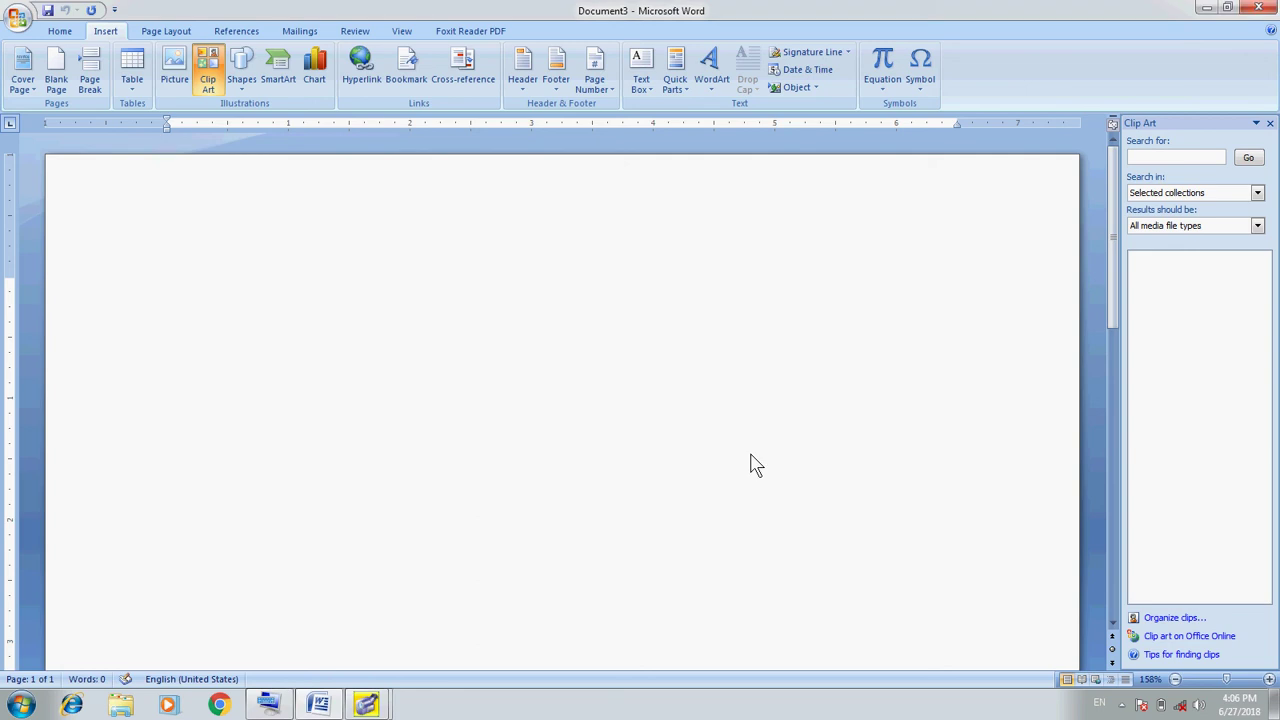
key("ctrl+w")
Reopen the saved text-and-picture document from the recent documents list
left_click(18, 20)
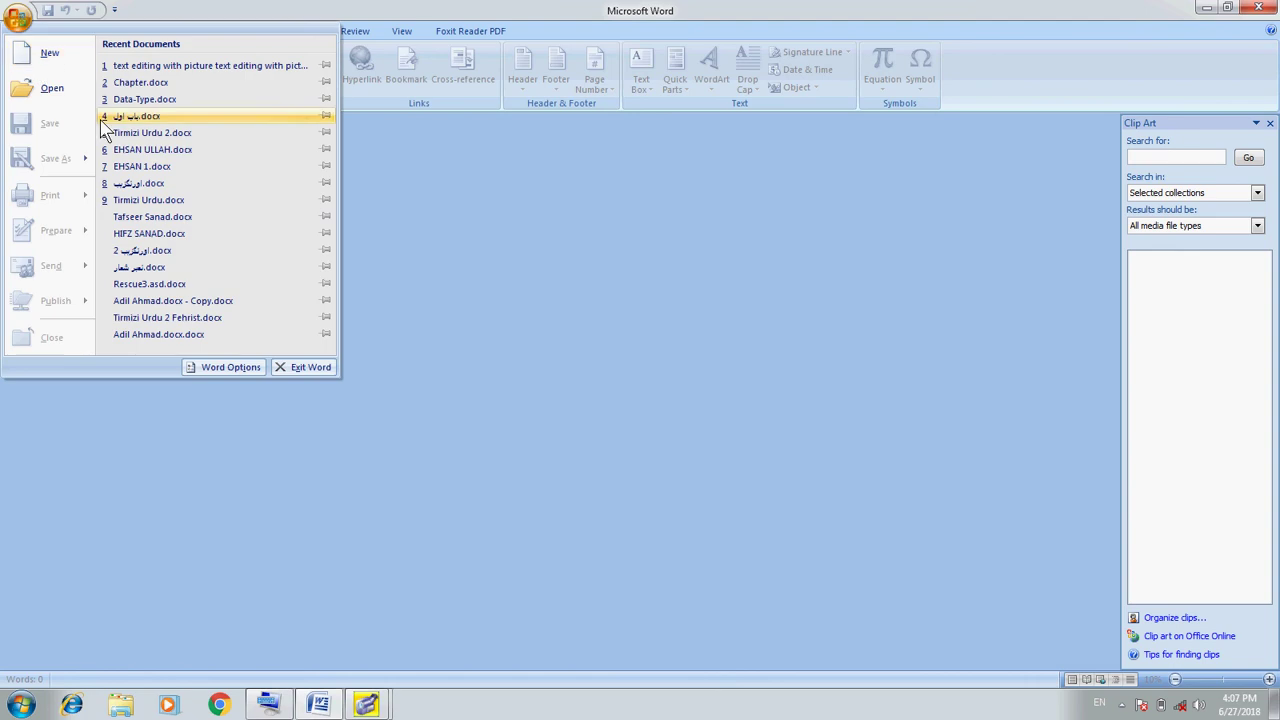
left_click(226, 70)
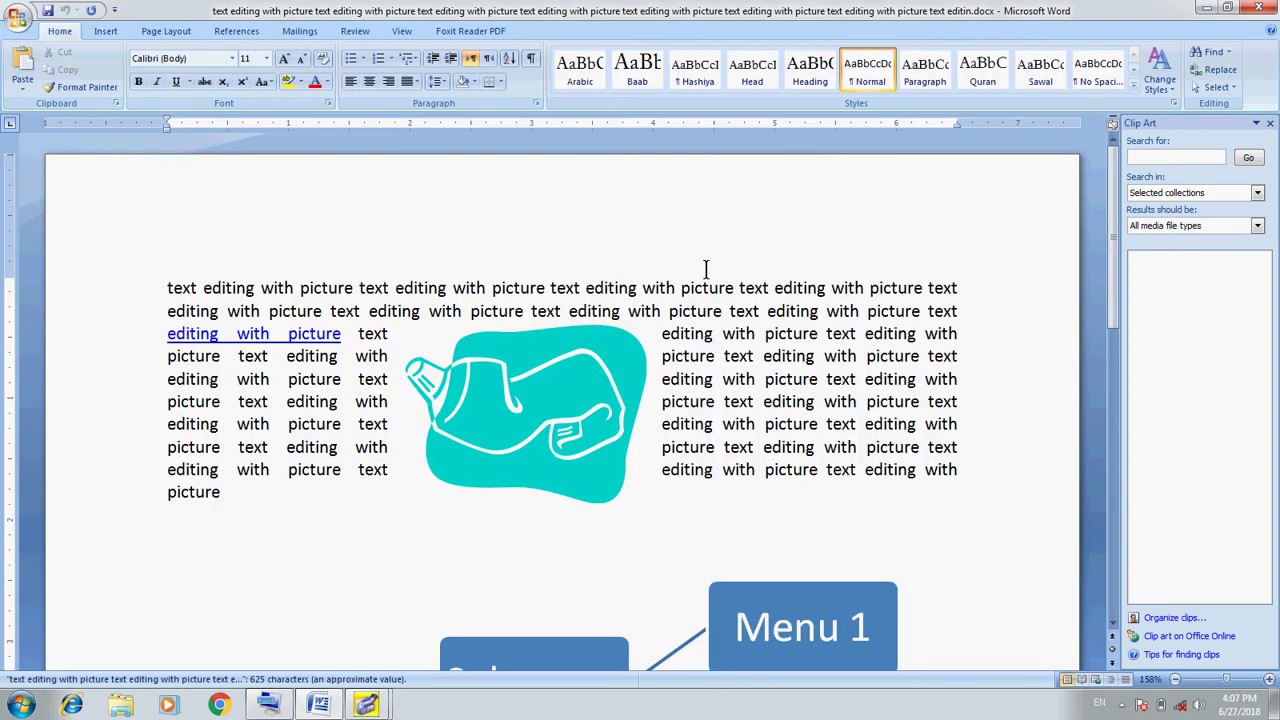
left_click(724, 401)
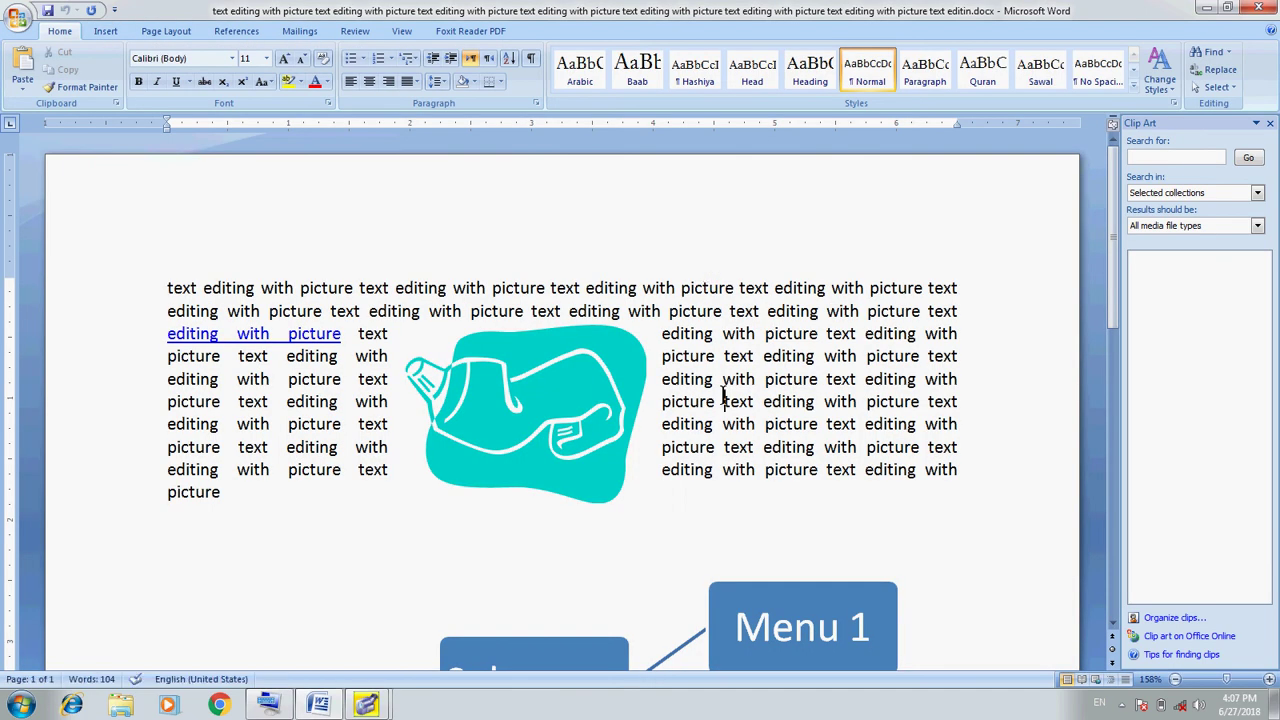
left_click(361, 424)
key("ctrl+Home")
key("ctrl+Down")
Adjust the trailing empty lines so the document ends on a blank second page
scroll(550, 271, "down", 5)
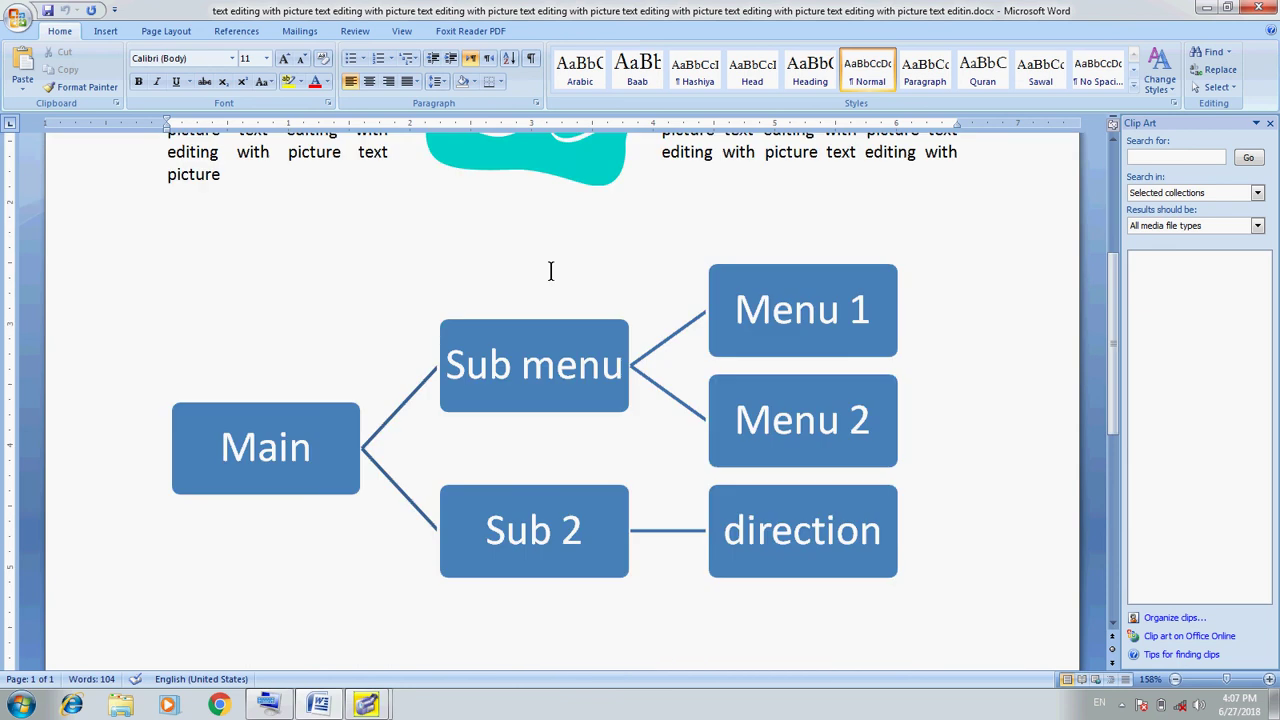
scroll(550, 271, "down", 1)
scroll(550, 271, "down", 1)
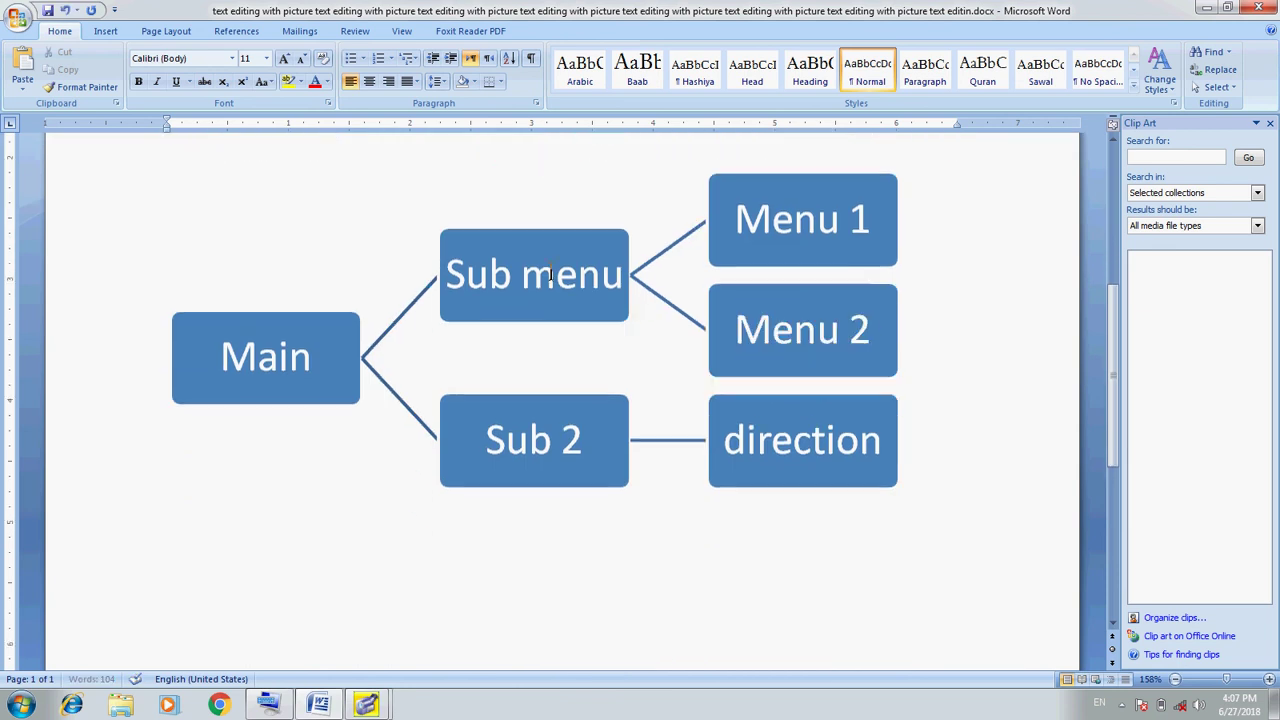
scroll(550, 271, "down", 1)
scroll(550, 271, "down", 1)
scroll(550, 271, "down", 1)
scroll(550, 271, "down", 4)
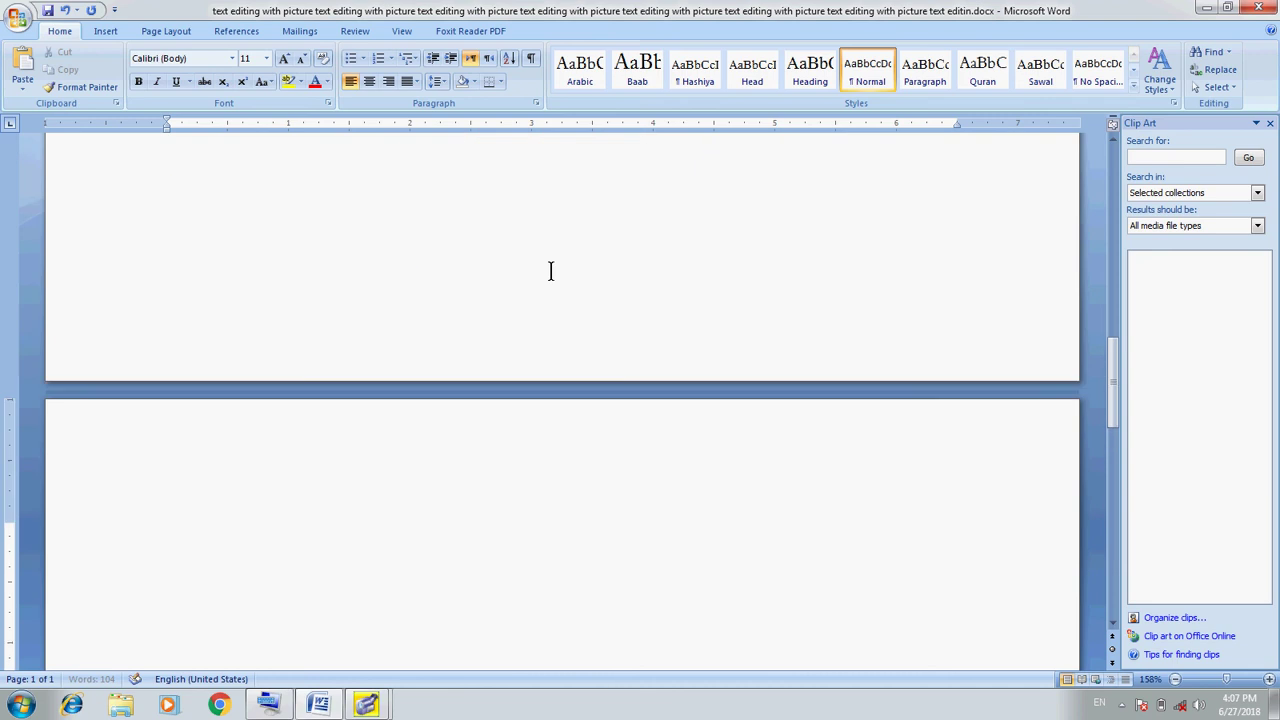
scroll(550, 271, "down", 4)
key("Up")
key("Up")
key("Up")
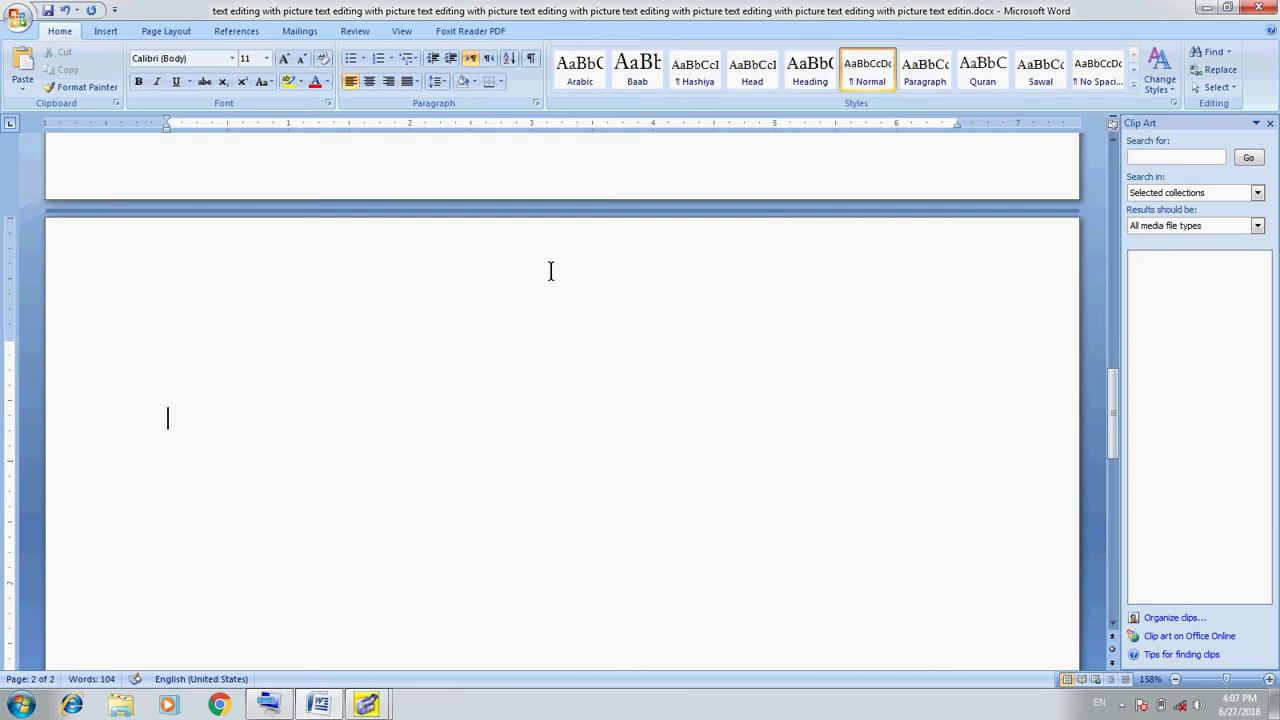
key("Up")
key("Up")
key("Down")
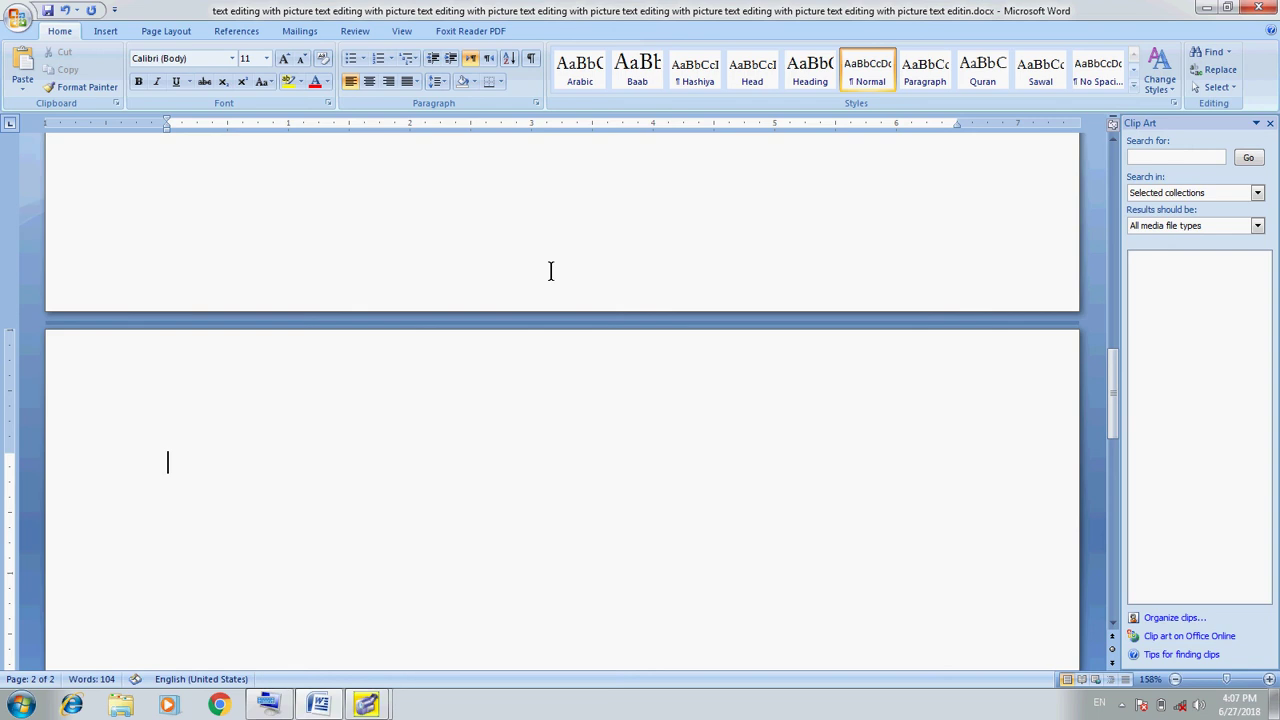
key("Return")
key("Return")
key("Return")
key("Return")
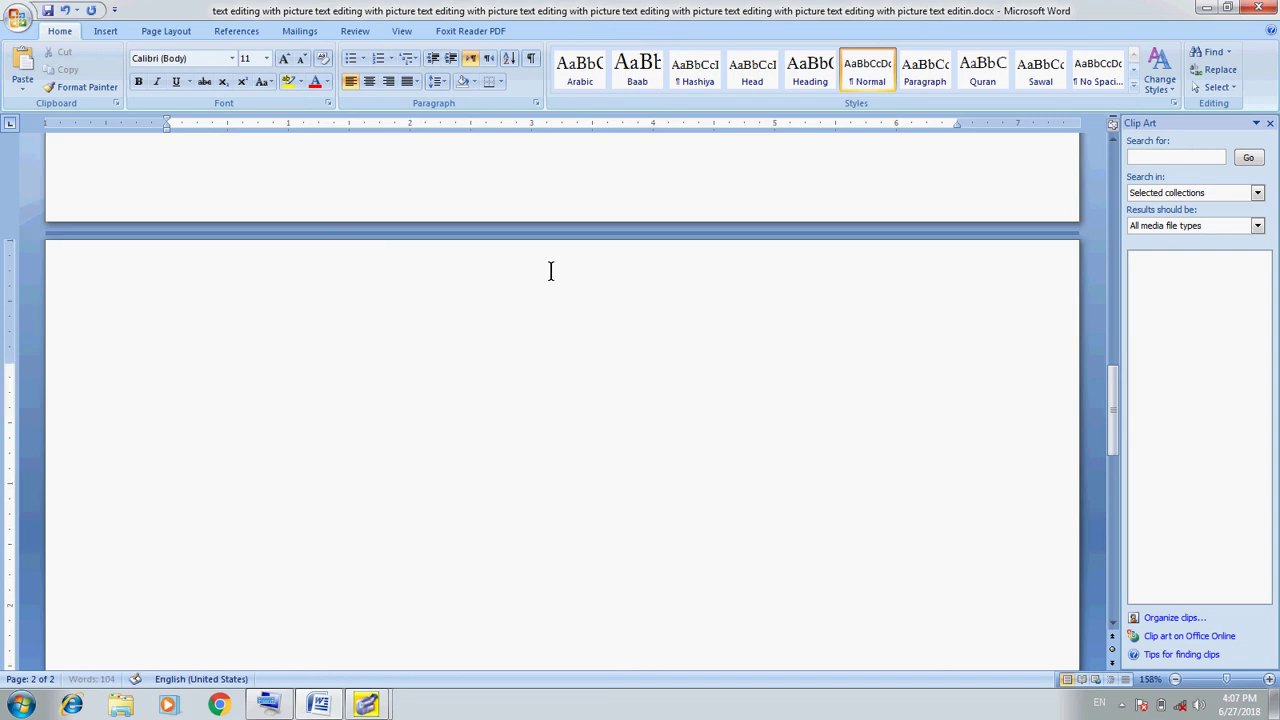
key("BackSpace")
key("BackSpace")
key("BackSpace")
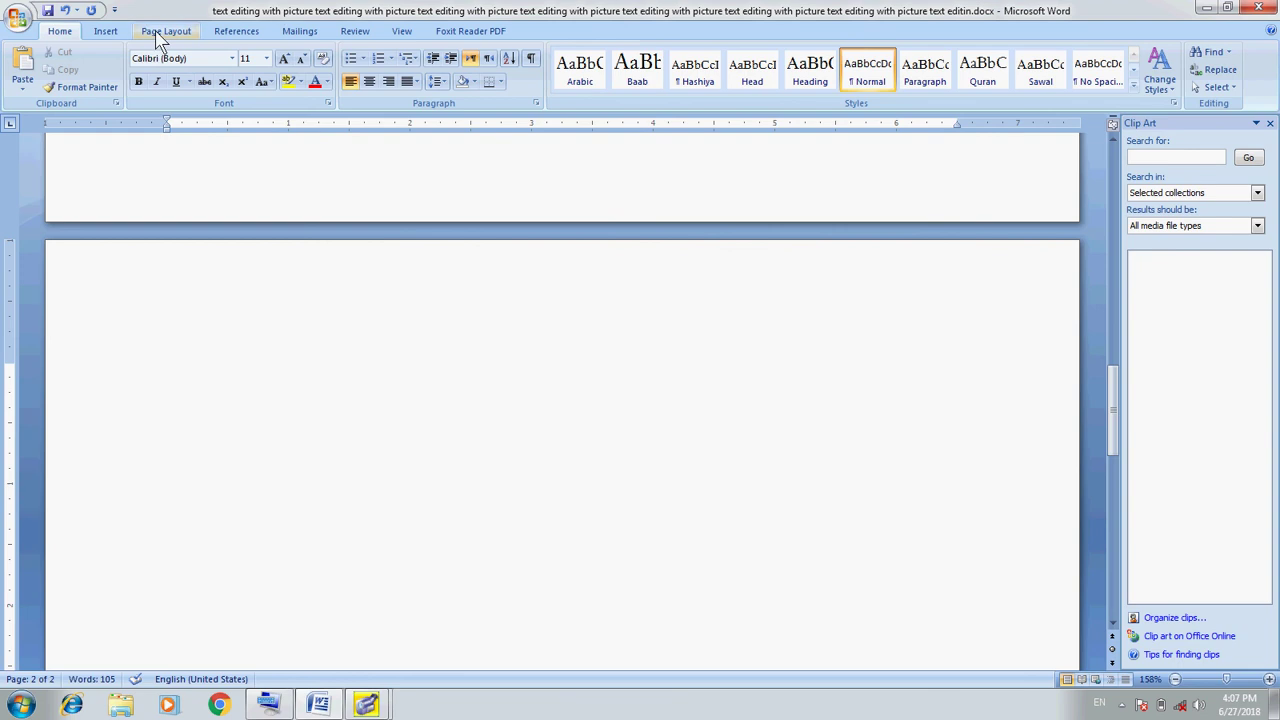
Go to Bookmark1 from the Bookmark dialog, bringing the clip-art paragraph on page 1 into view
left_click(106, 31)
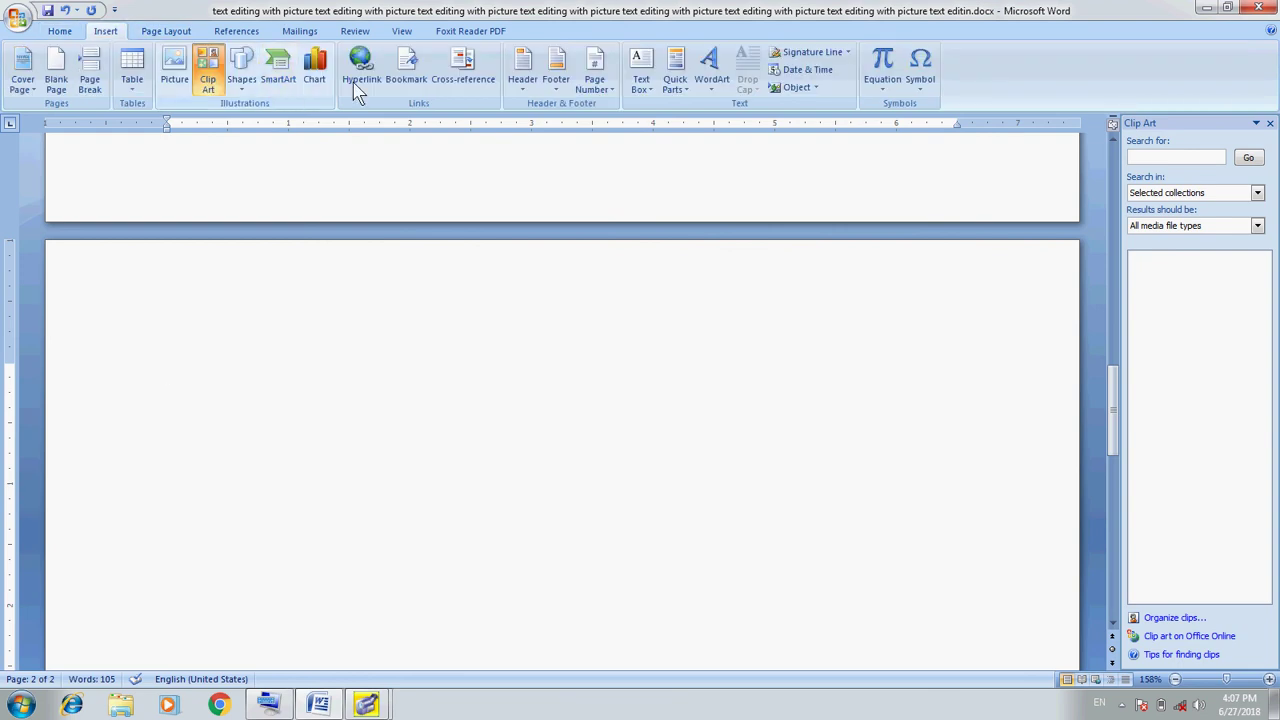
left_click(406, 82)
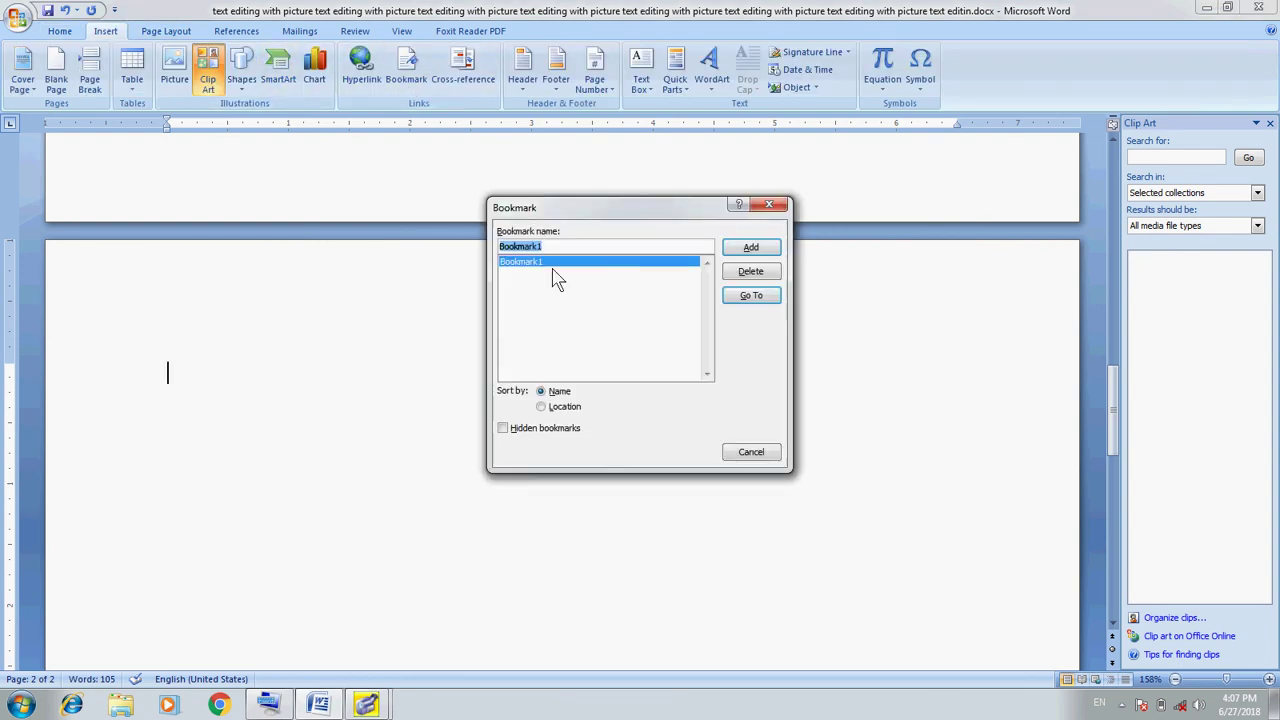
left_click(750, 298)
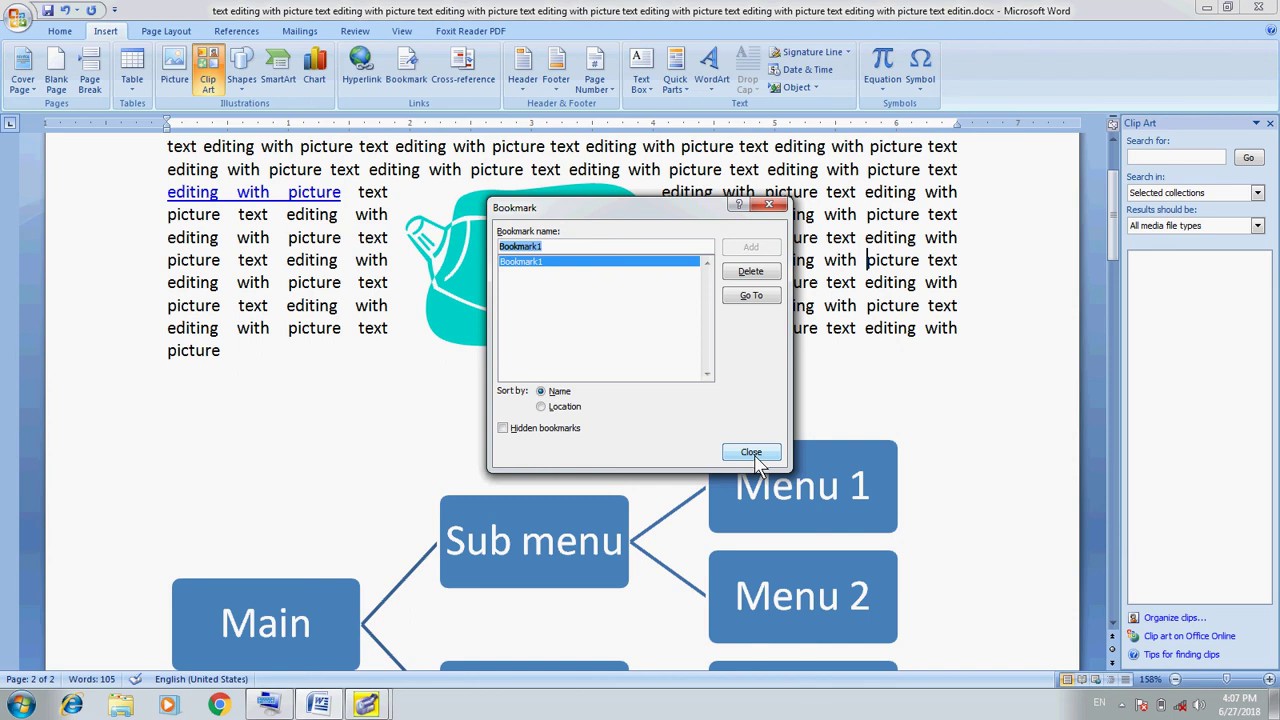
left_click(751, 453)
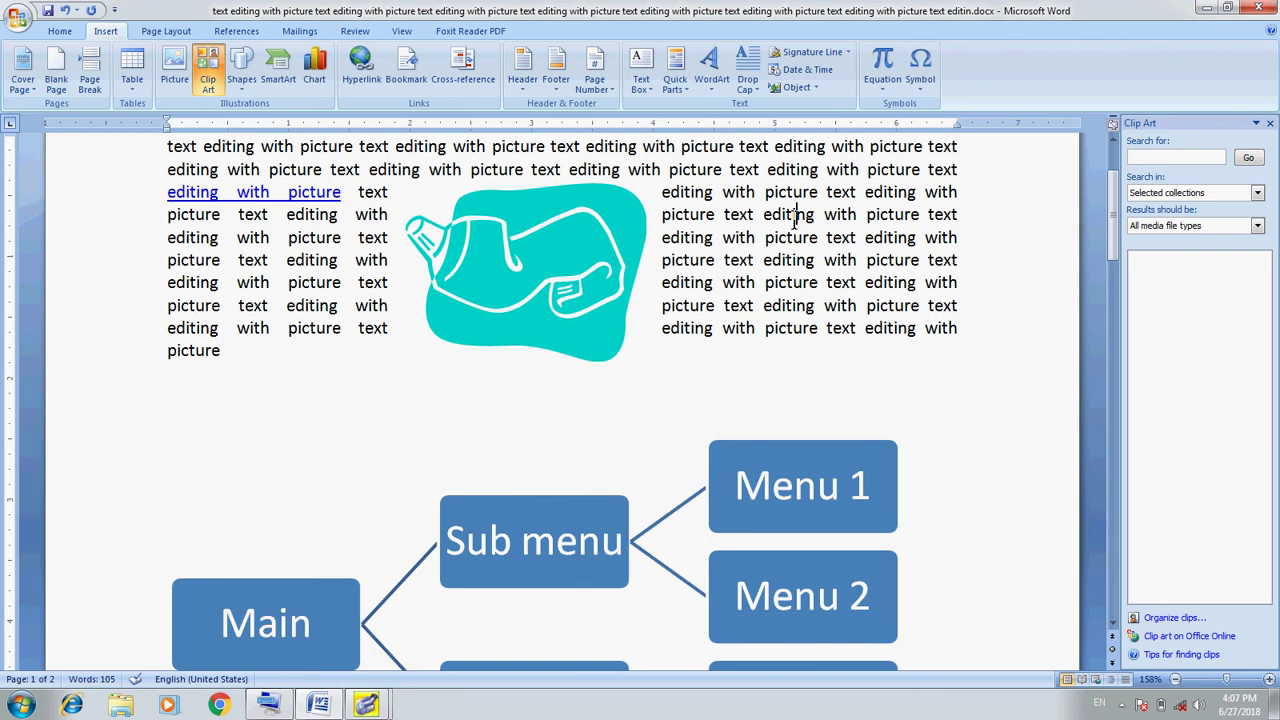
Type 'Chapter:' at the top of the blank second page
left_click(796, 214)
key("Down")
key("Down")
key("Down")
key("Down")
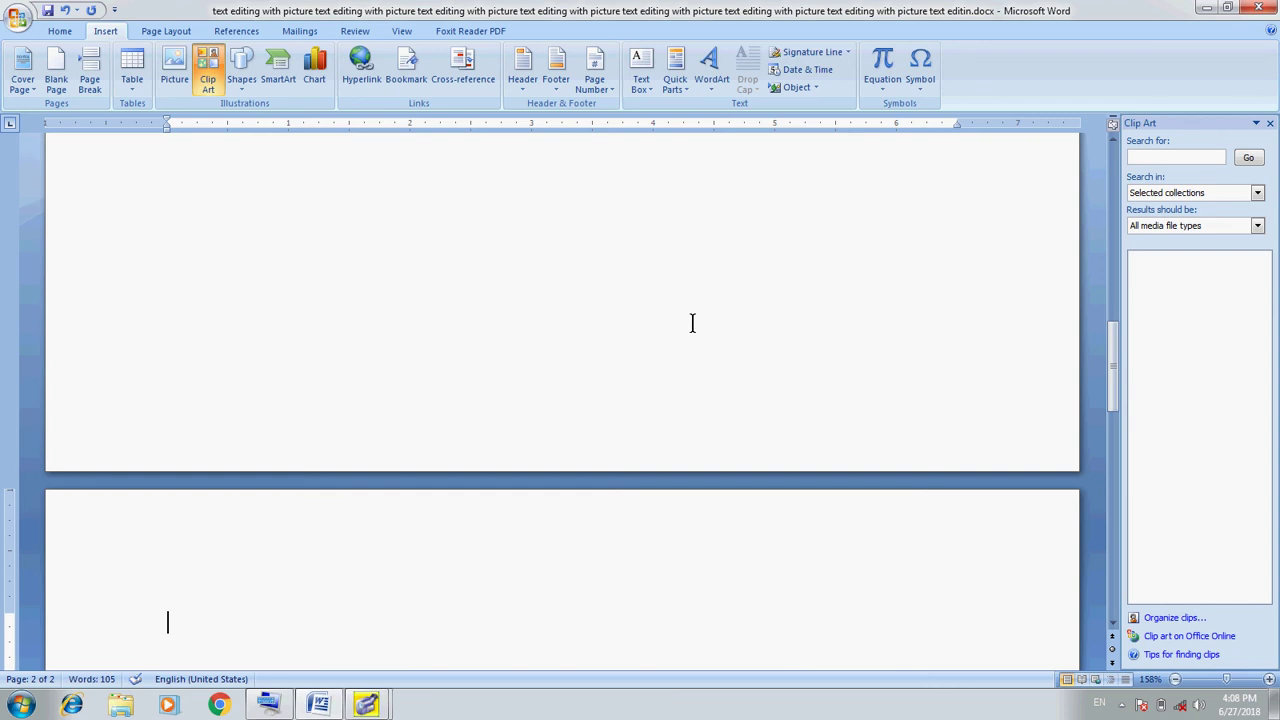
type("Chapter")
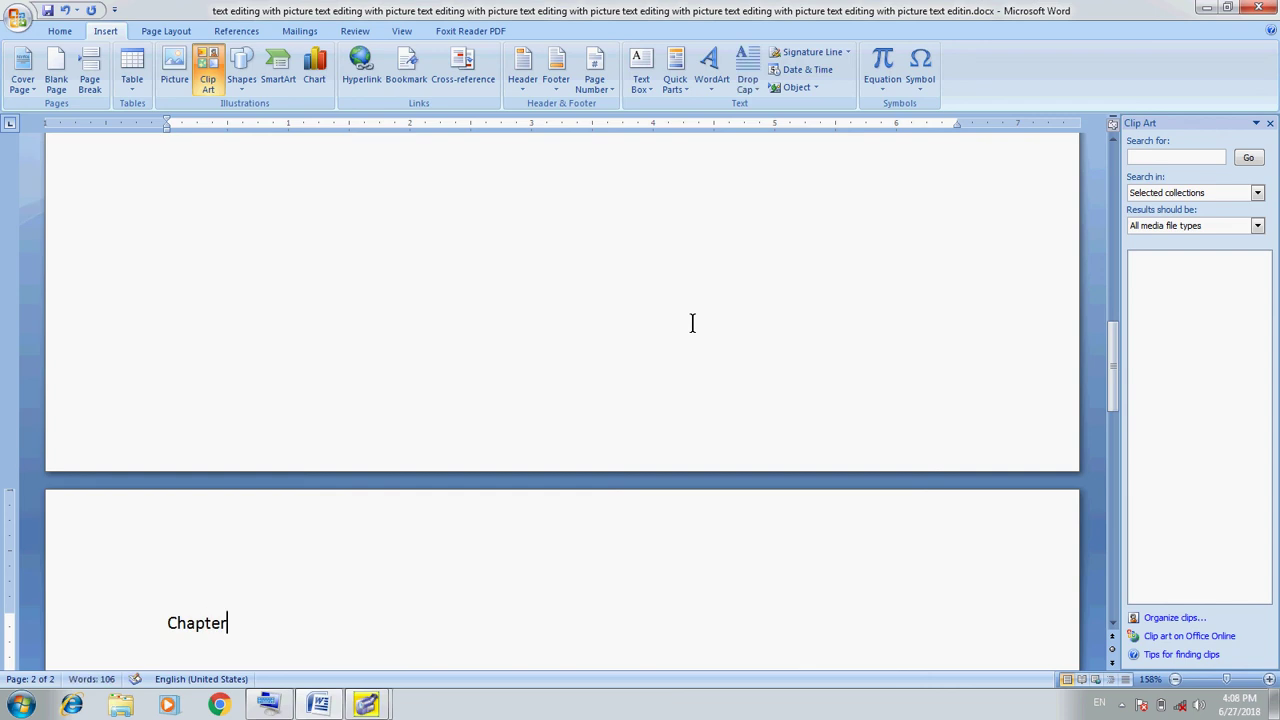
type(":")
Complete the line as 'Chapter: Biology.' with a tab, then insert a page break
key("Tab")
type("Bio")
type("logy")
type(".")
key("Return")
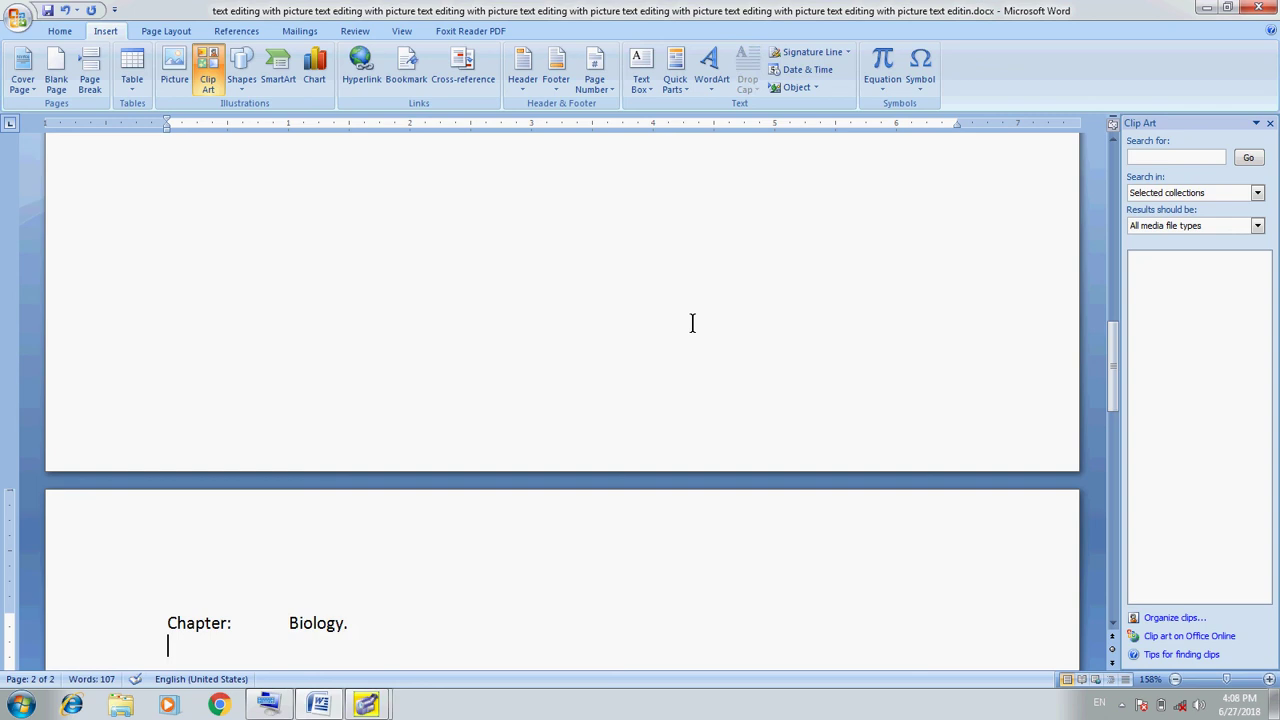
key("ctrl+Return")
Add 'Chapter: Chemistry' on the next page, fixing the typo, followed by a page break
type("Cha")
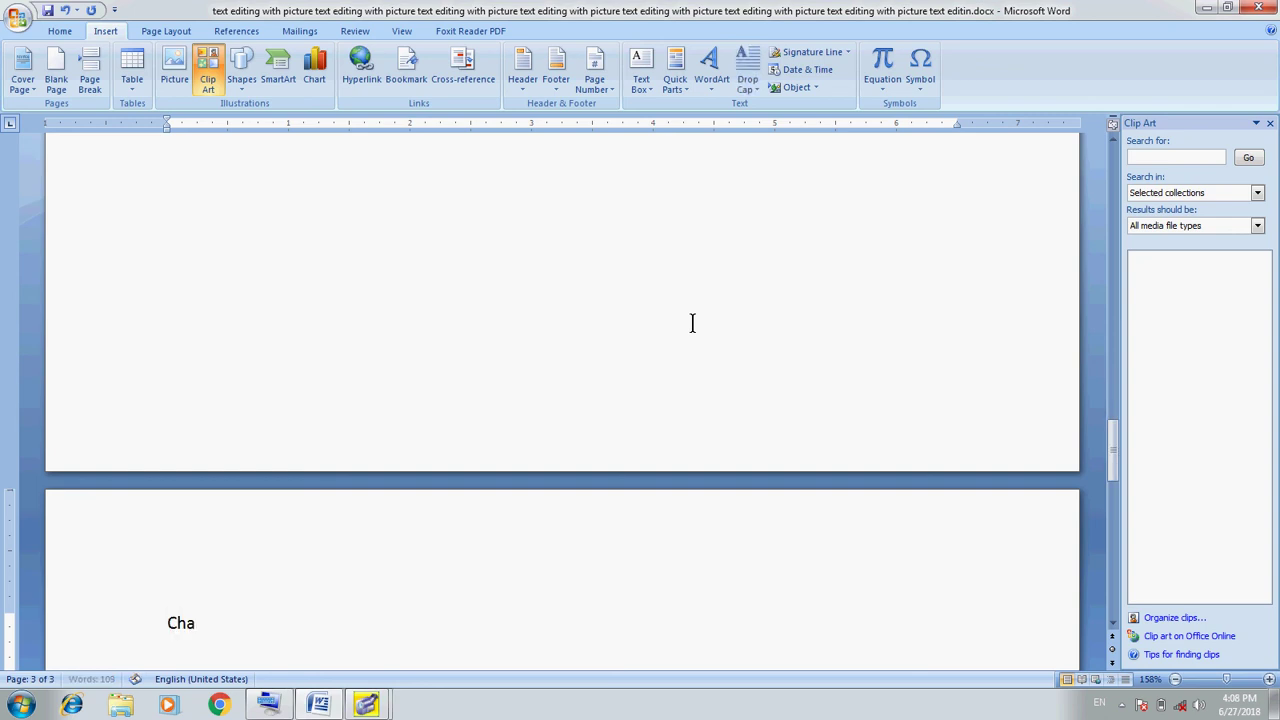
type("pter")
type(":")
key("Tab")
type("Chemista")
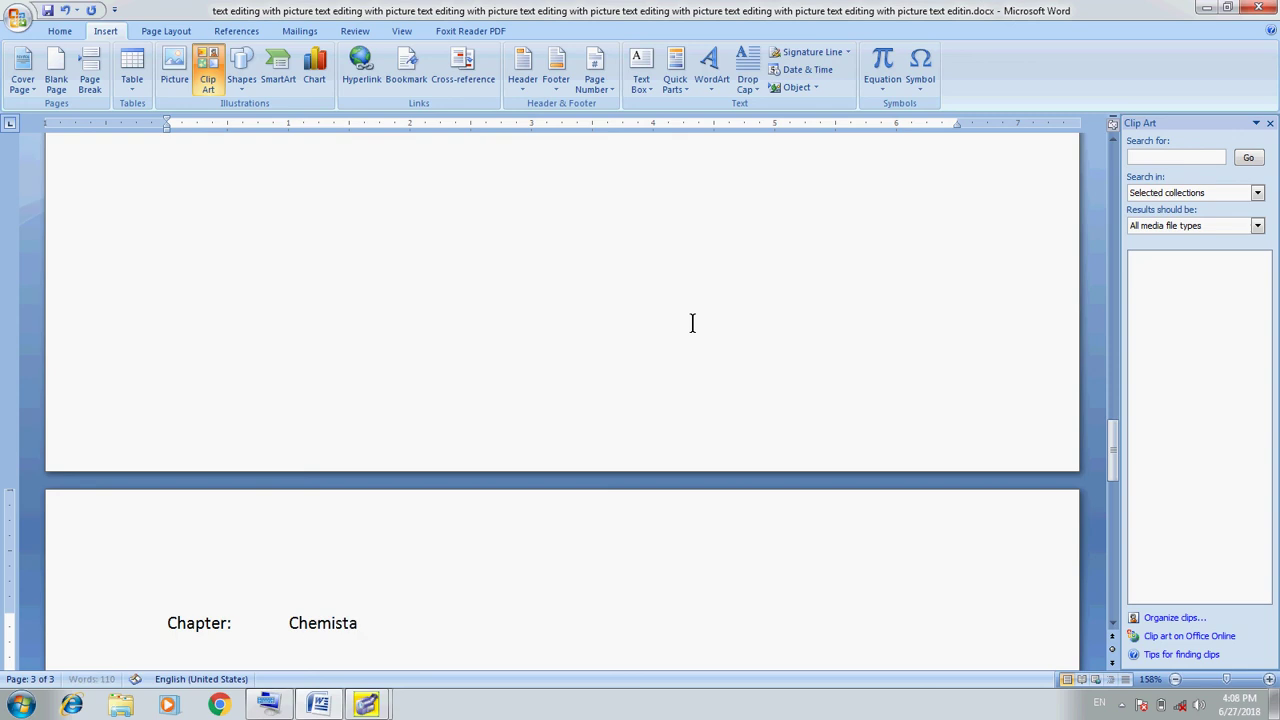
type("ry")
key("BackSpace")
key("BackSpace")
key("BackSpace")
type("ry")
key("ctrl+Return")
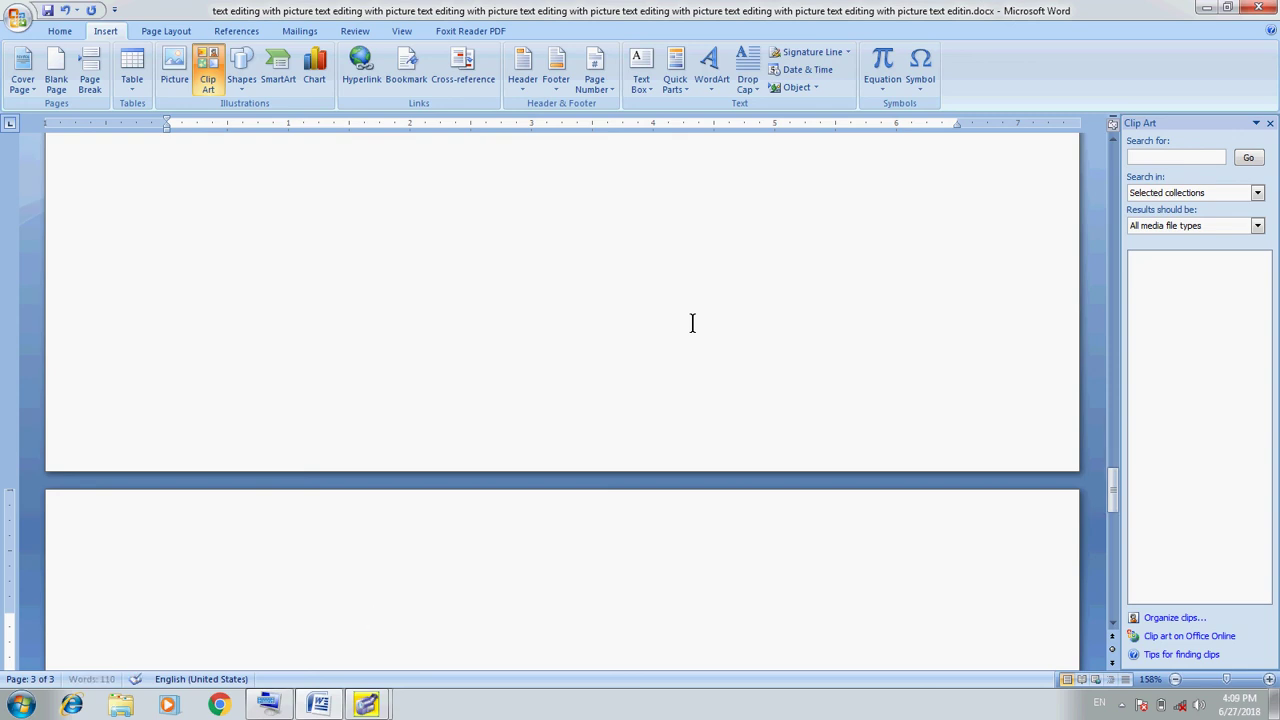
Add 'Chapter: Physics' on the last page, then go back up to the Biology line
type("C")
type("hapter:")
key("Tab")
type("Ph")
type("ysics")
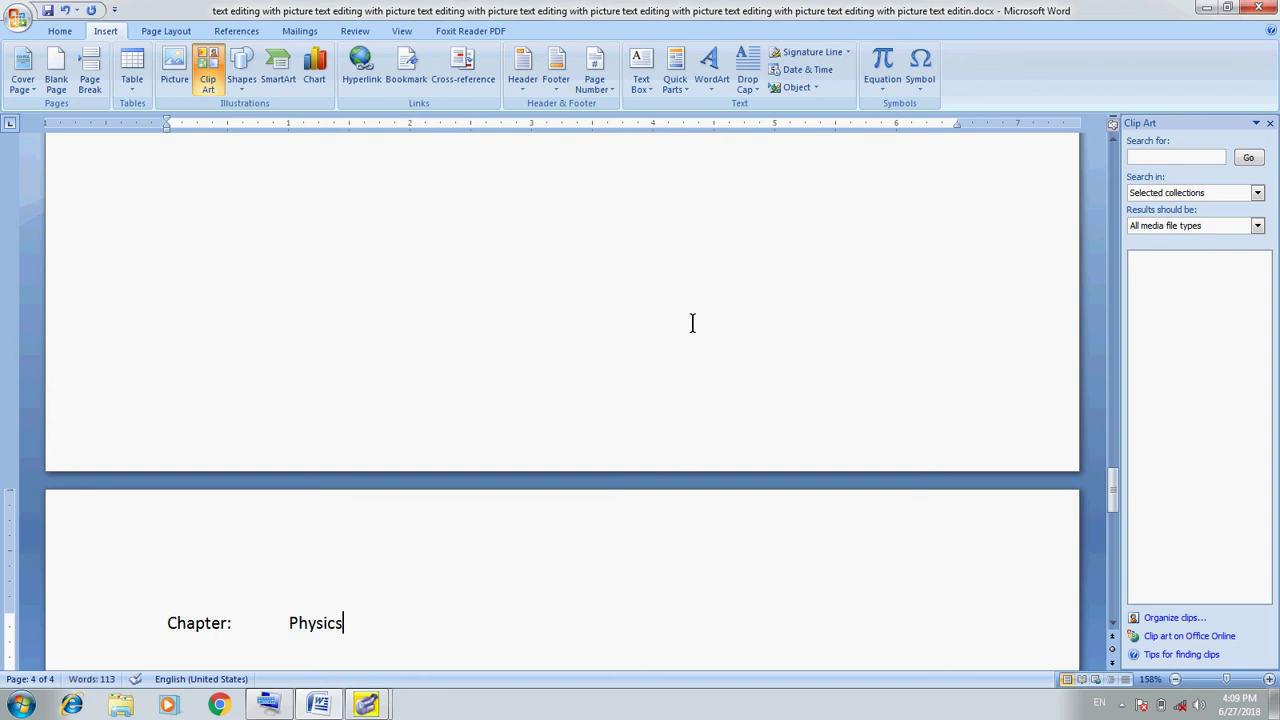
key("Page_Up")
key("Page_Up")
key("Page_Up")
key("Page_Up")
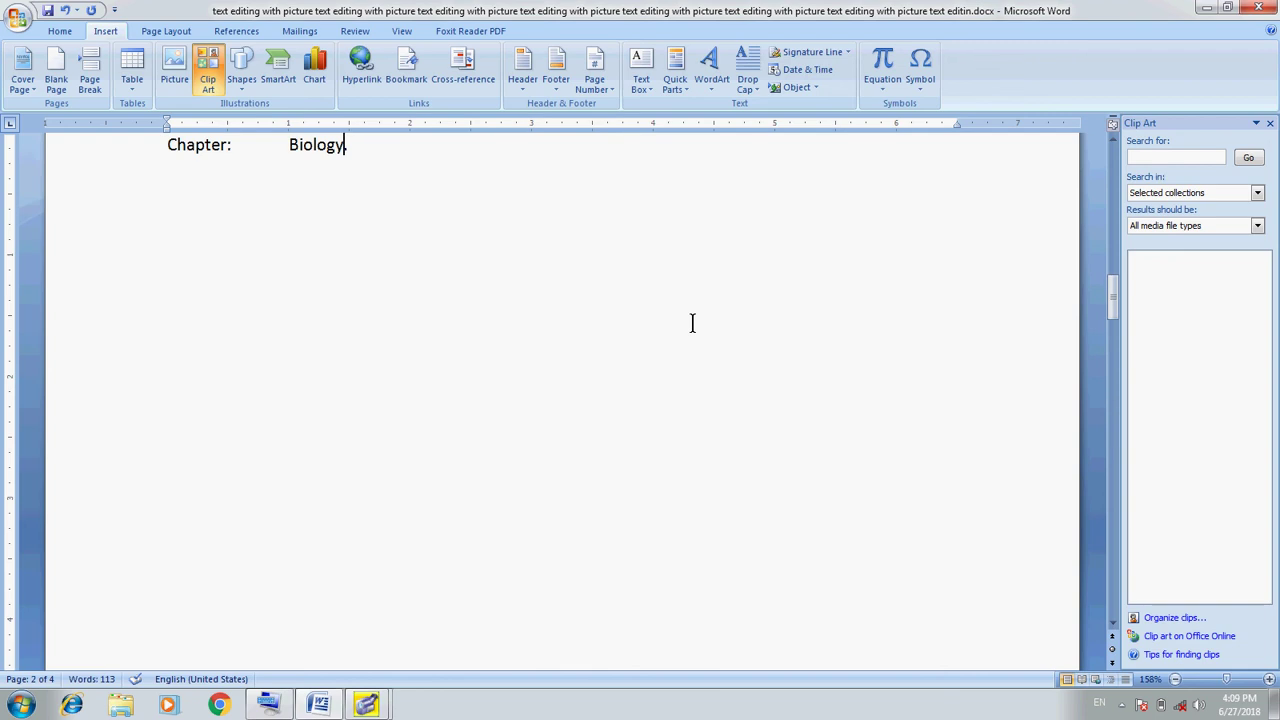
Select the 'Chapter: Biology.' line and add a bookmark named Biology for it
scroll(691, 323, "up", 3)
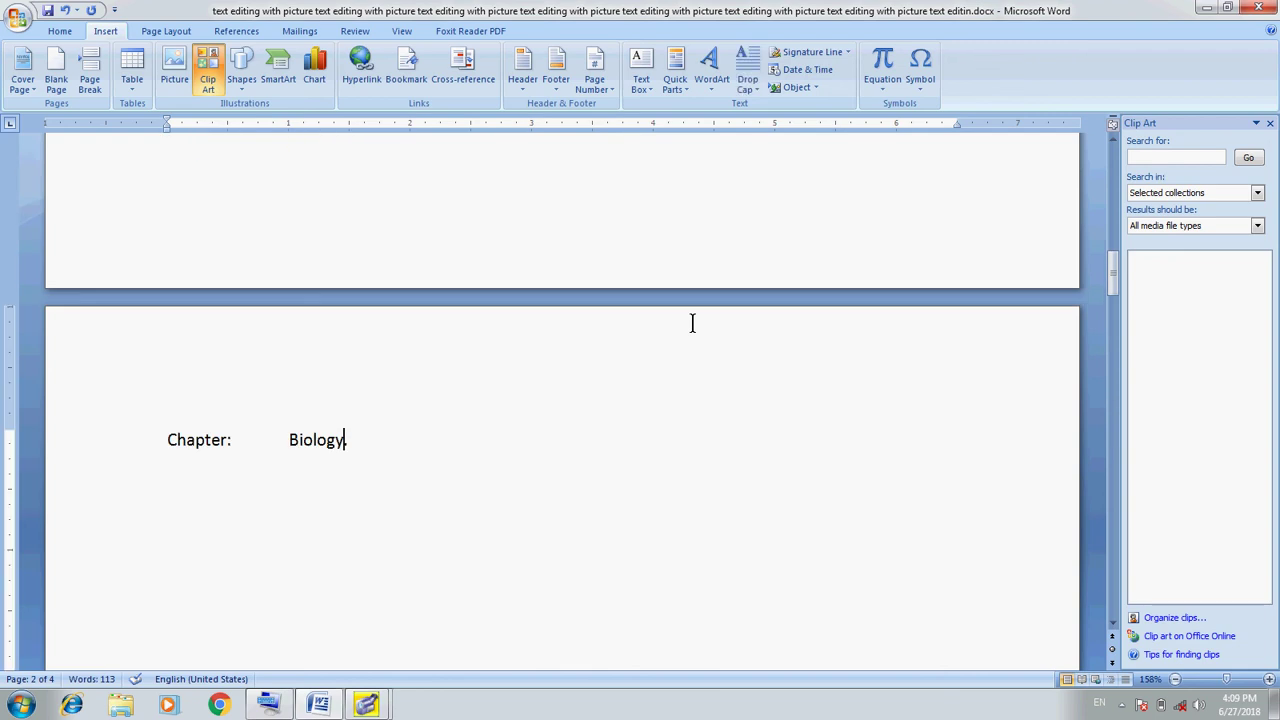
type(".")
left_click_drag(167, 443, 352, 455)
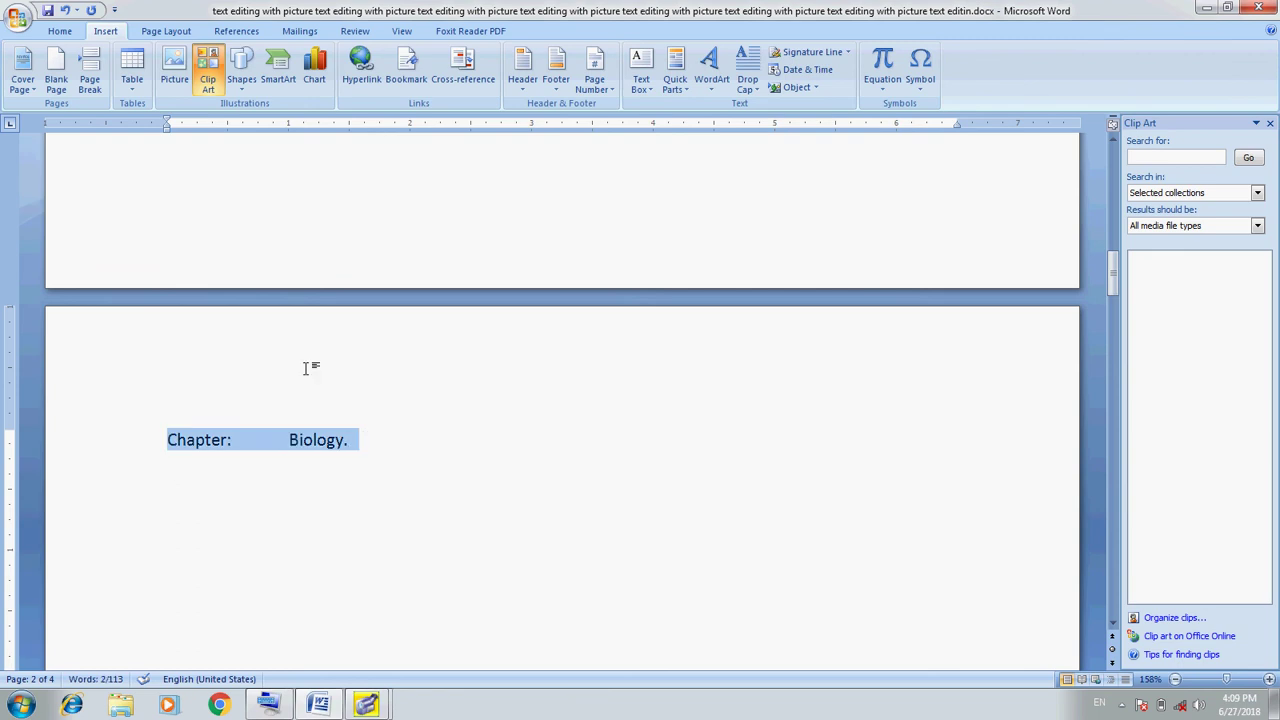
left_click(408, 78)
left_click(567, 248)
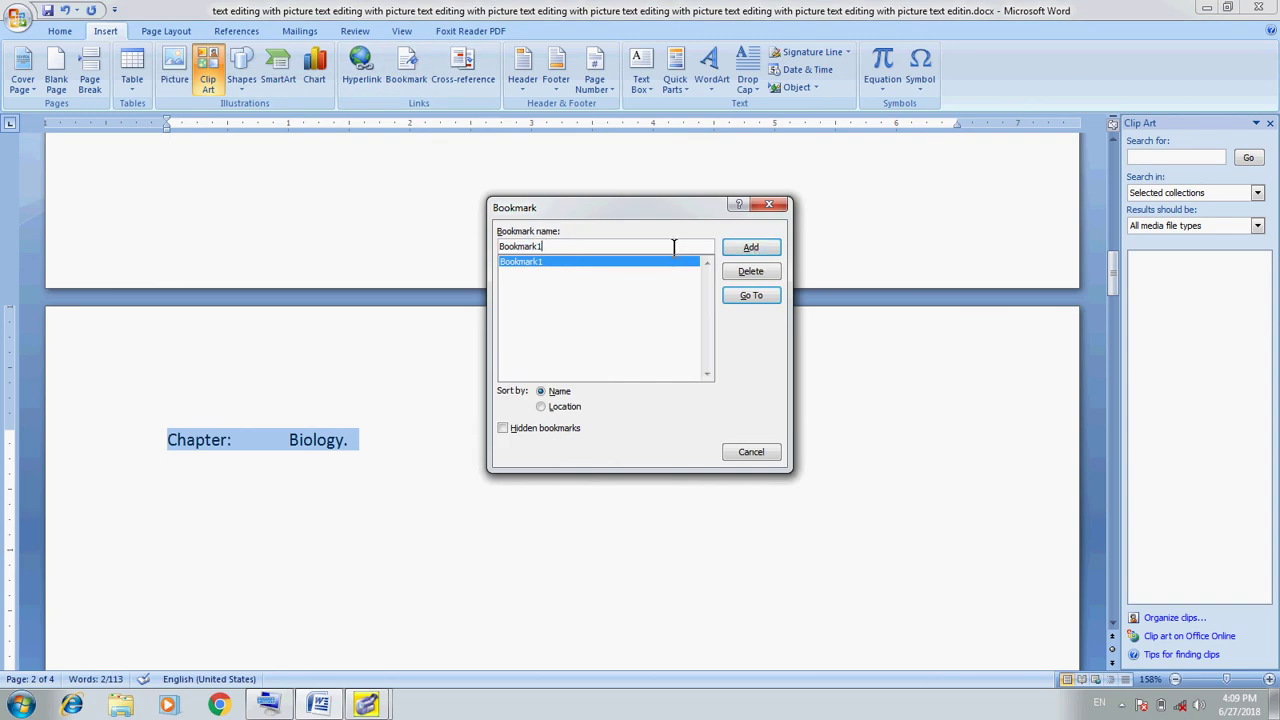
key("BackSpace")
key("BackSpace")
key("BackSpace")
key("BackSpace")
key("BackSpace")
key("BackSpace")
key("BackSpace")
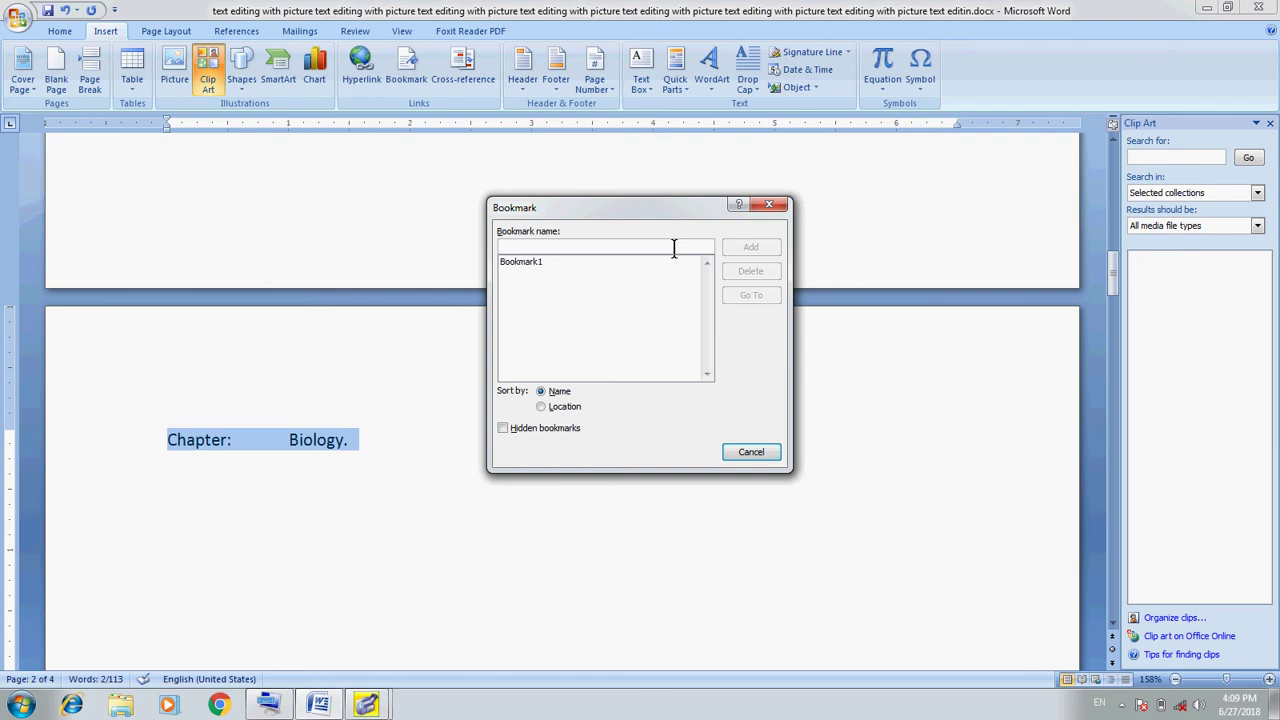
type("Biol")
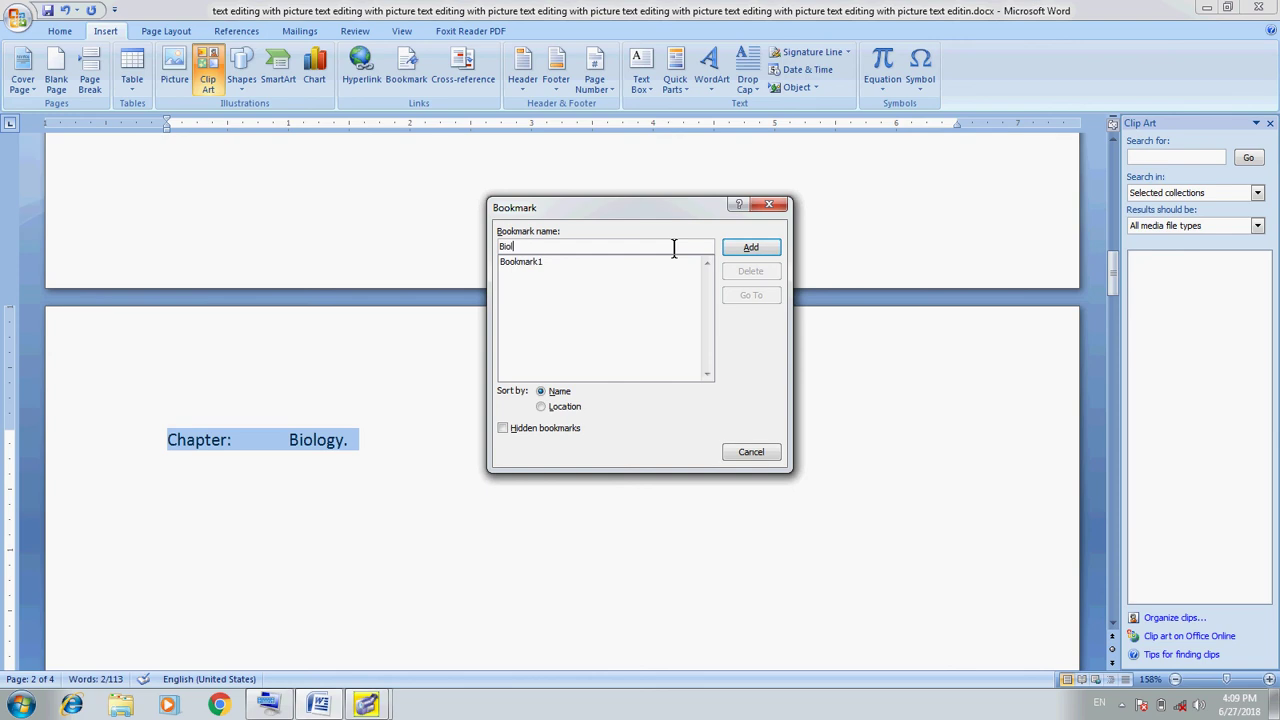
type("o")
key("Escape")
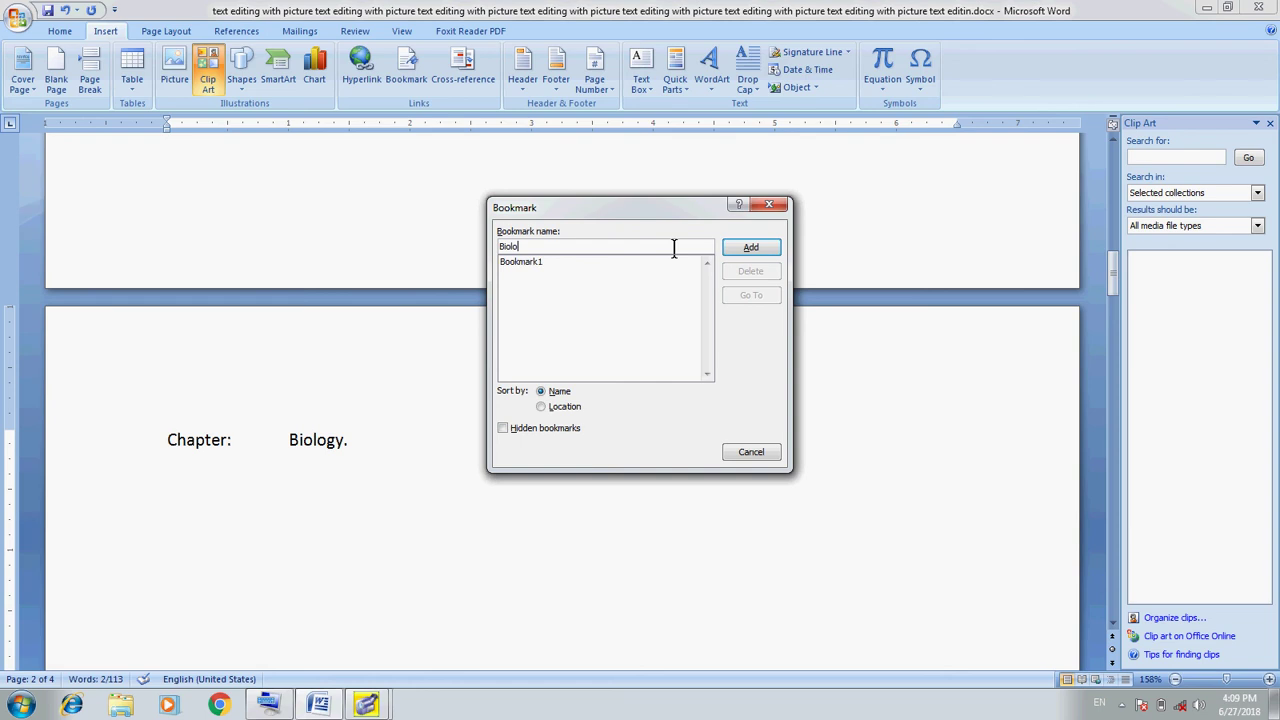
type("gy")
left_click(754, 257)
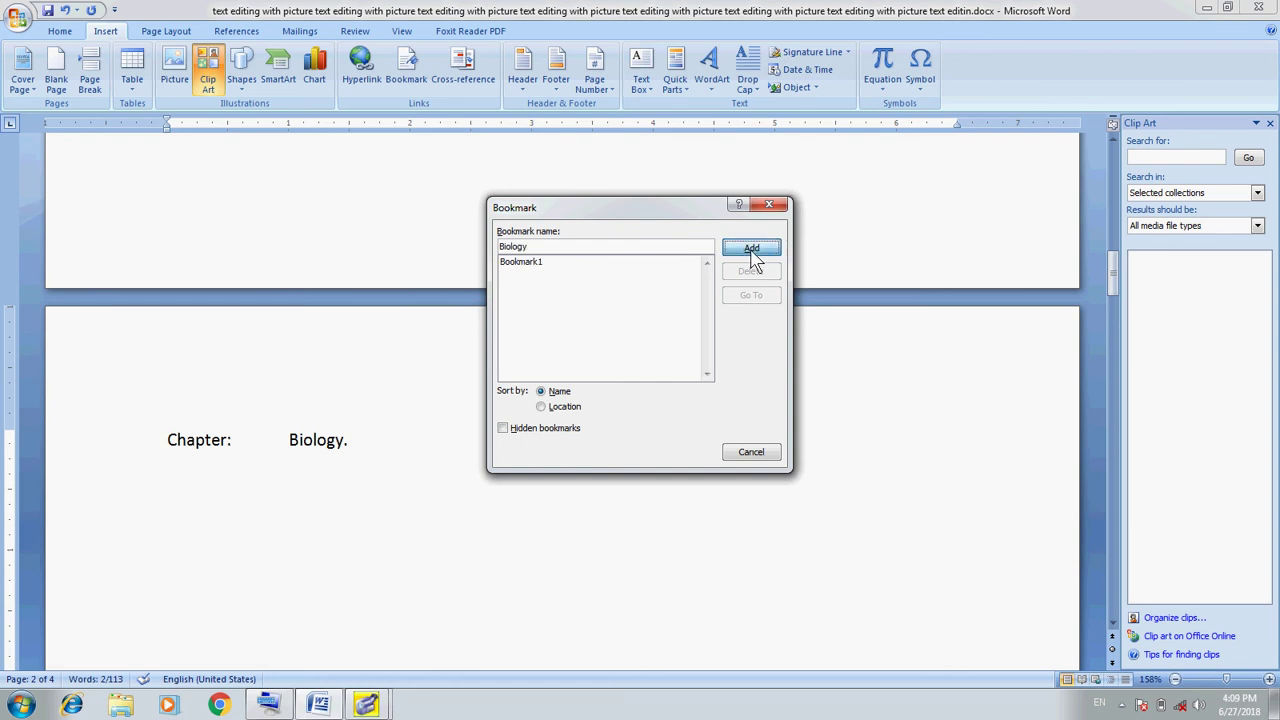
Move to the Chemistry page and begin selecting the 'Chapter: Chemistry' line
left_click(383, 449)
key("Return")
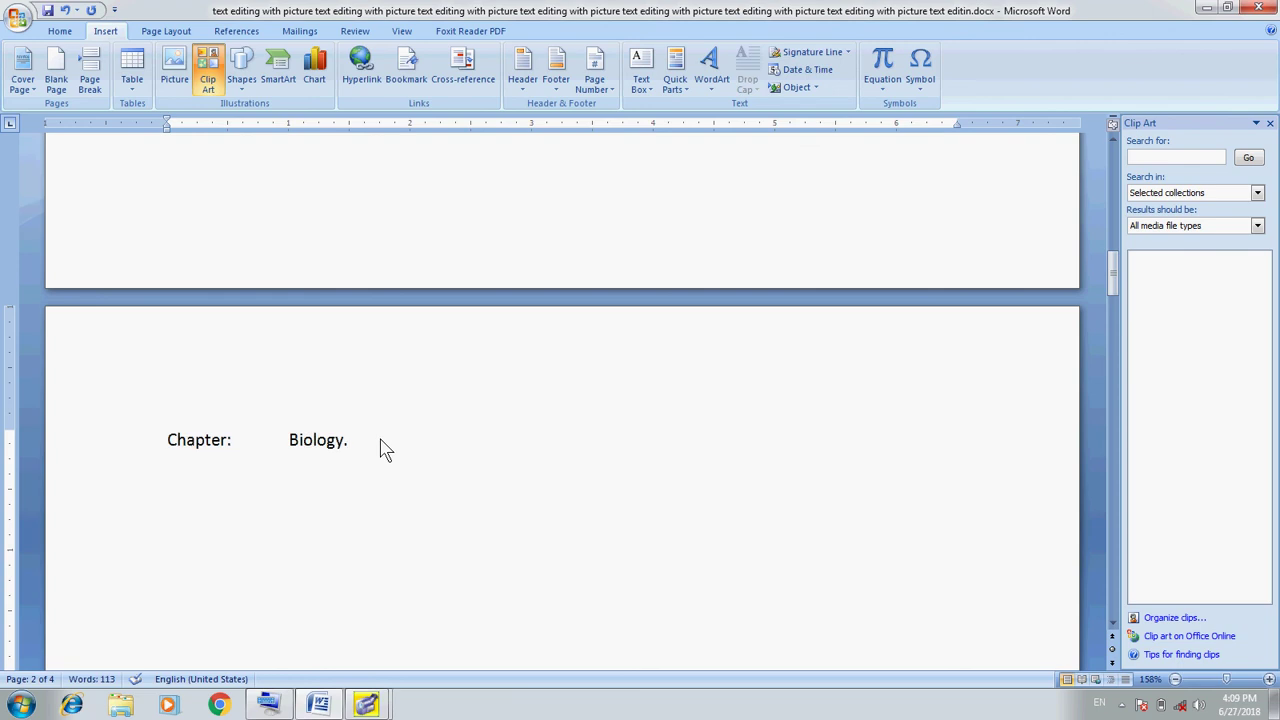
key("ctrl+Return")
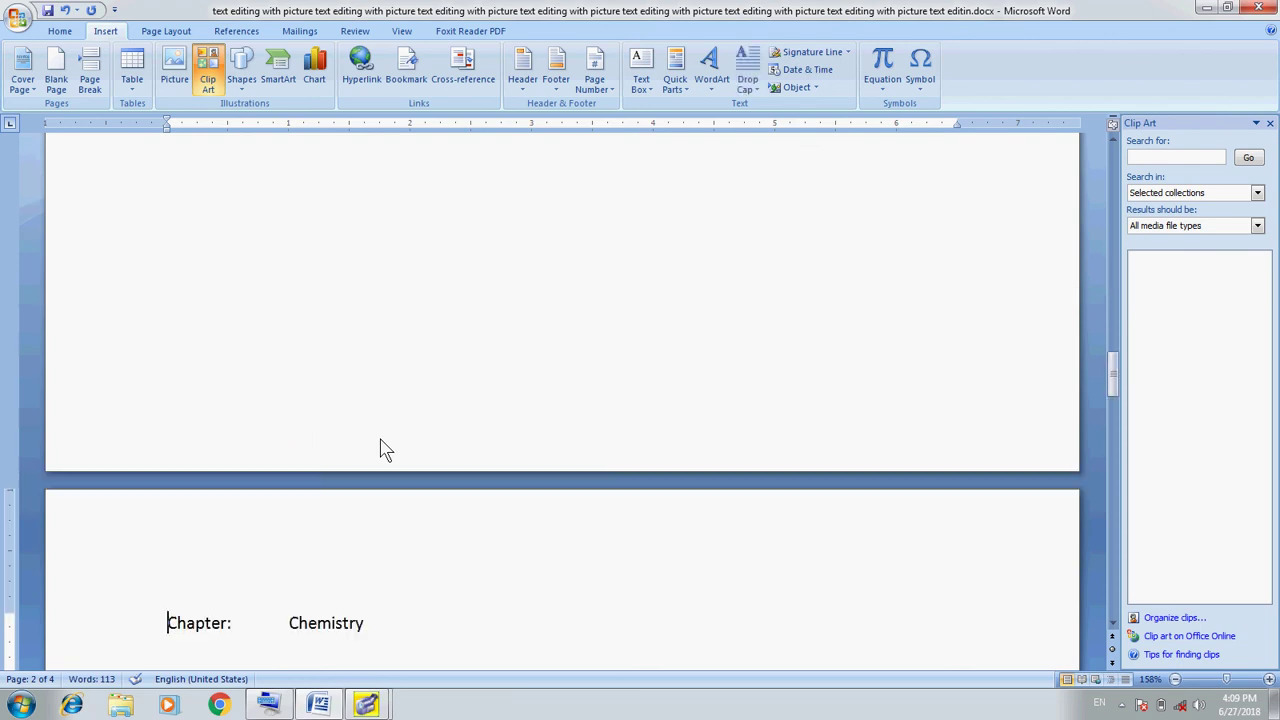
key("shift+End")
Bookmark the selected 'Chapter: Chemistry' line as Chemistry
key("shift+Right")
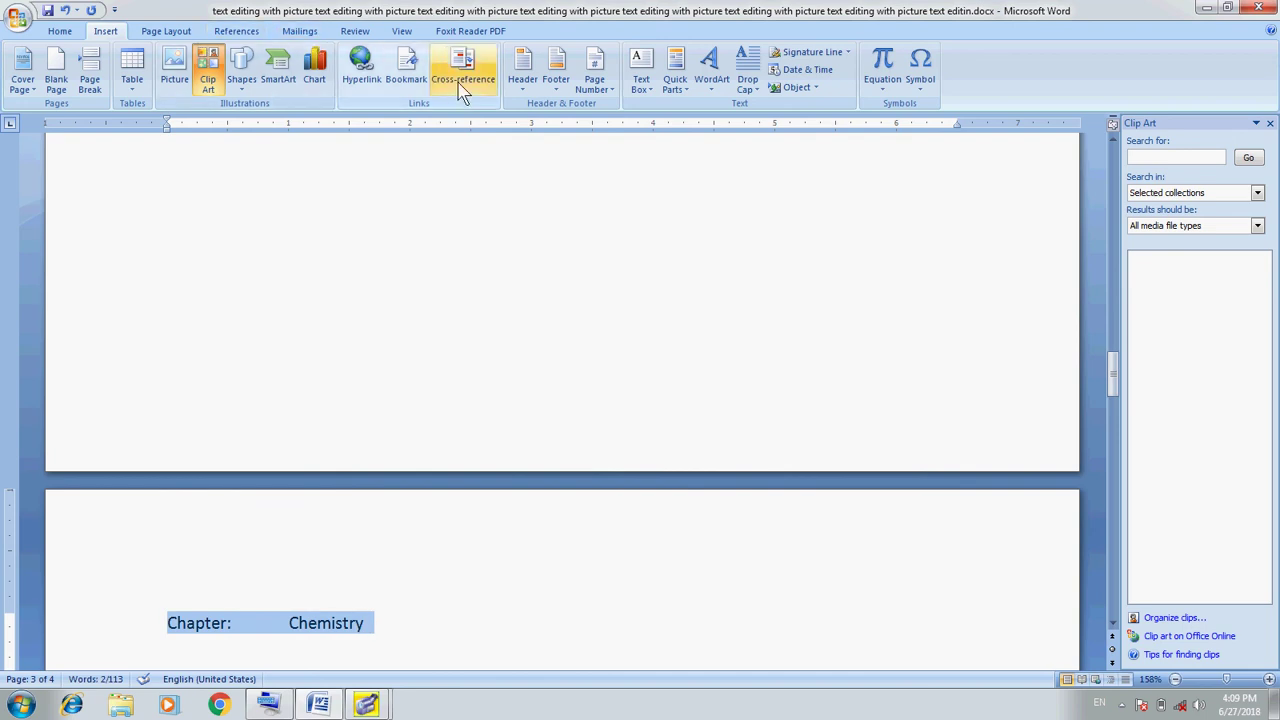
left_click(427, 80)
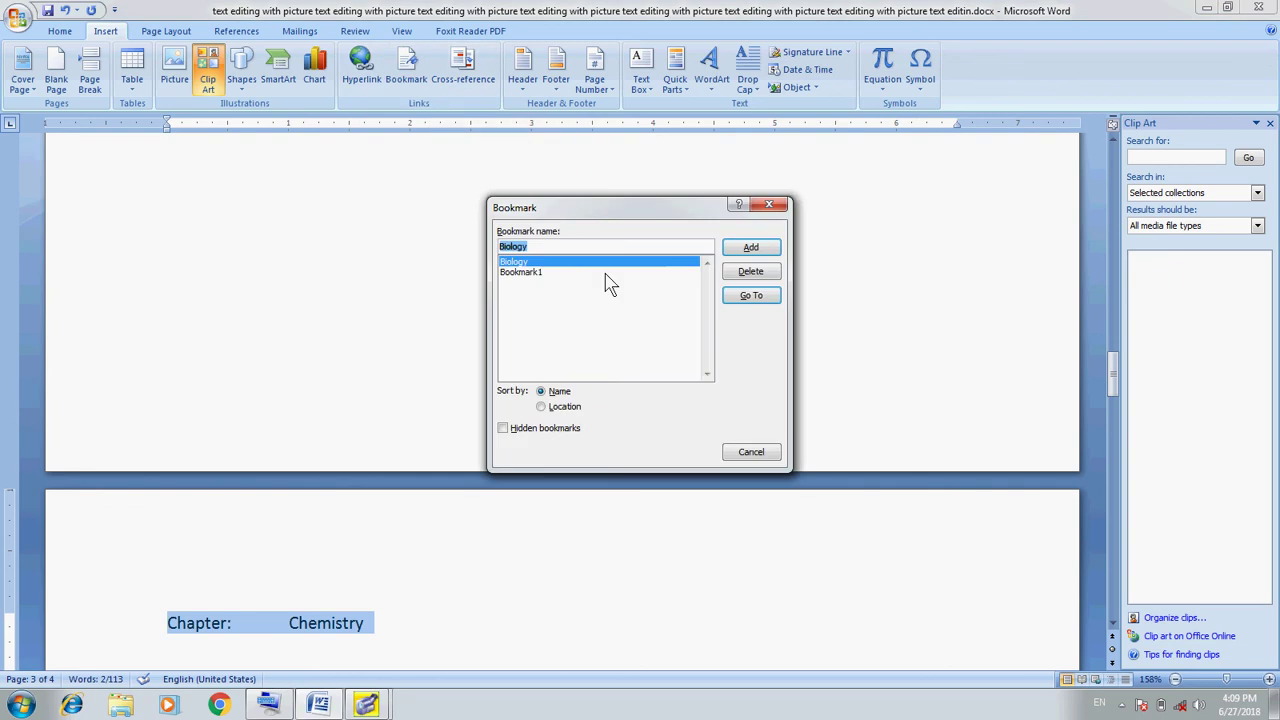
type("Che")
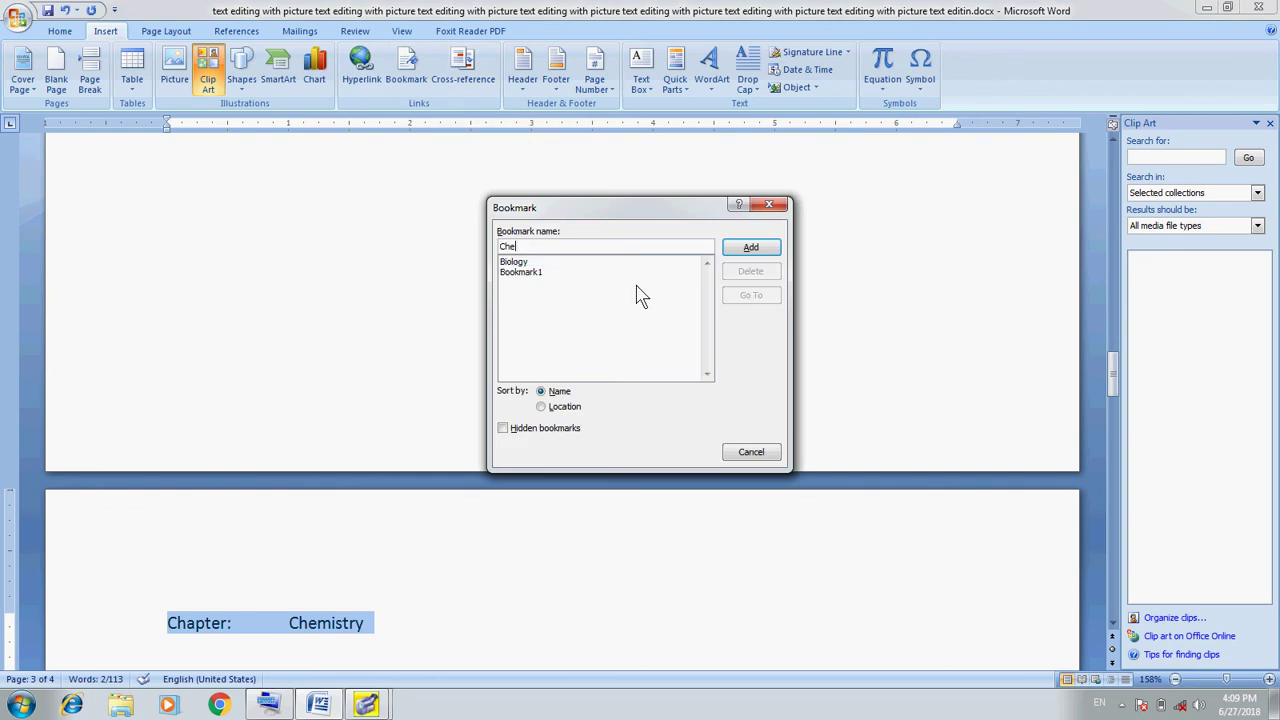
type("mistry")
left_click(757, 257)
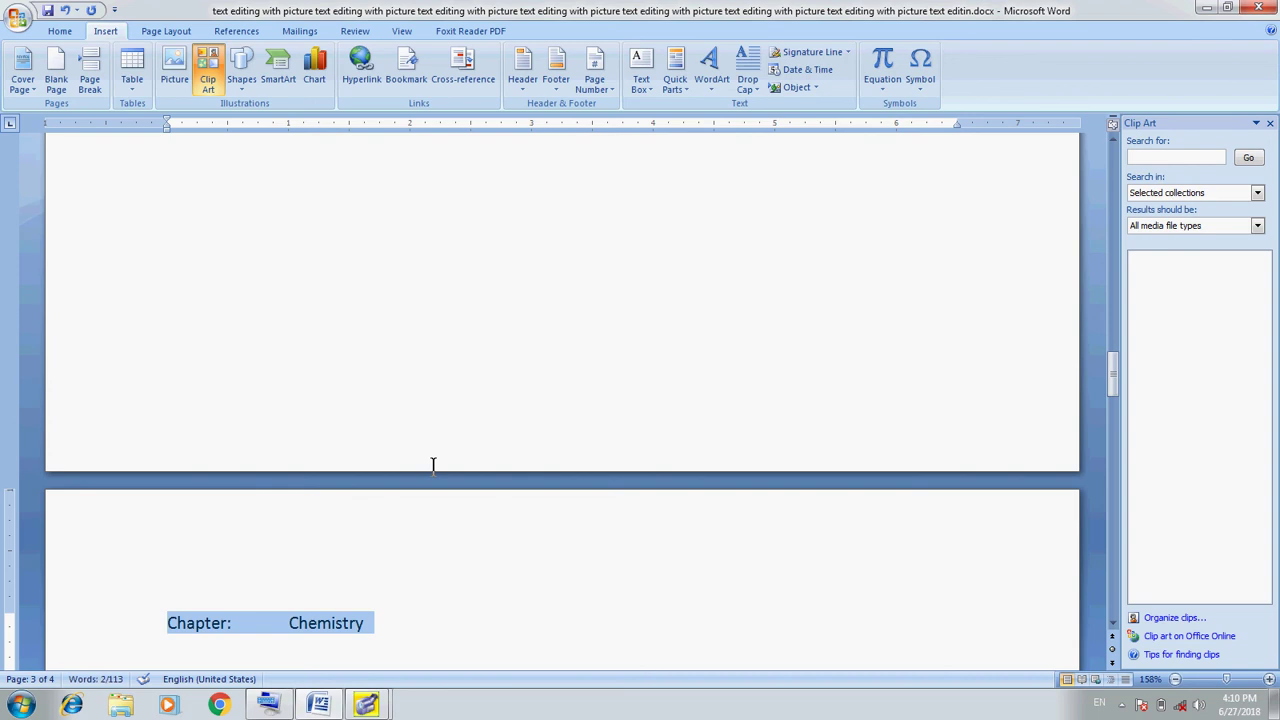
Select the 'Chapter: Physics' line and bookmark it as Physics
key("Down")
key("End")
key("ctrl+Page_Down")
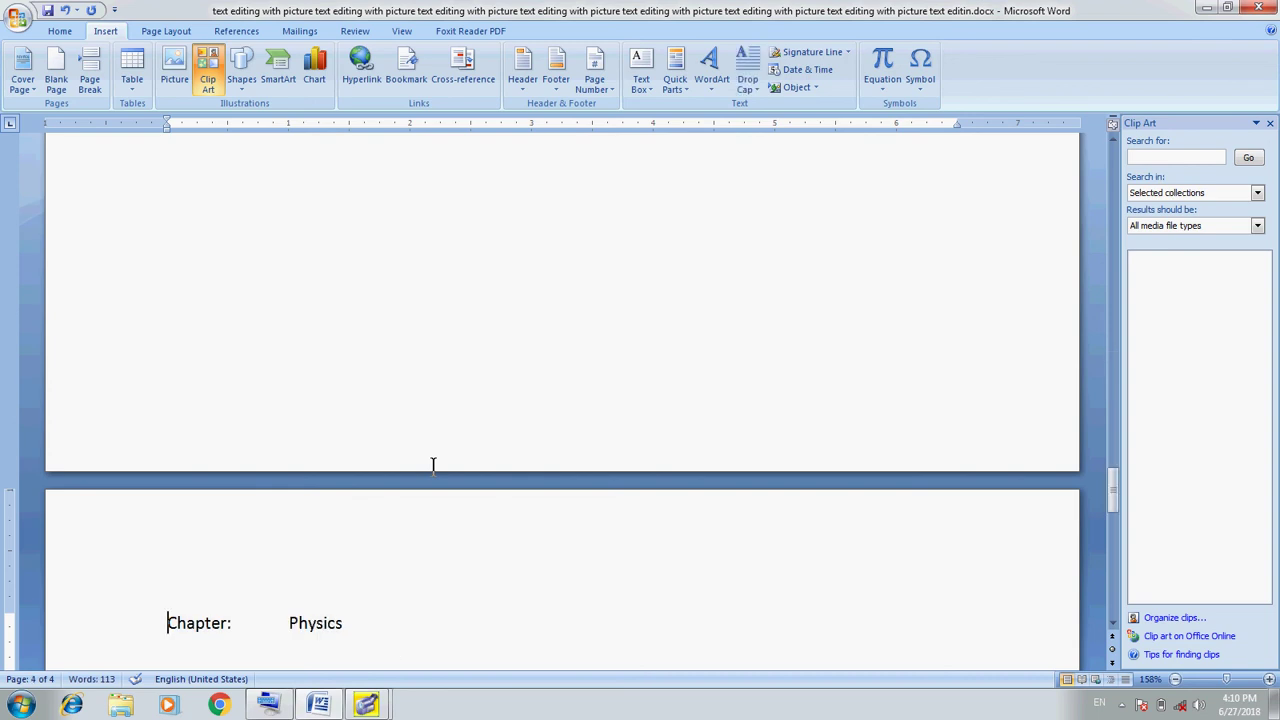
key("shift+End")
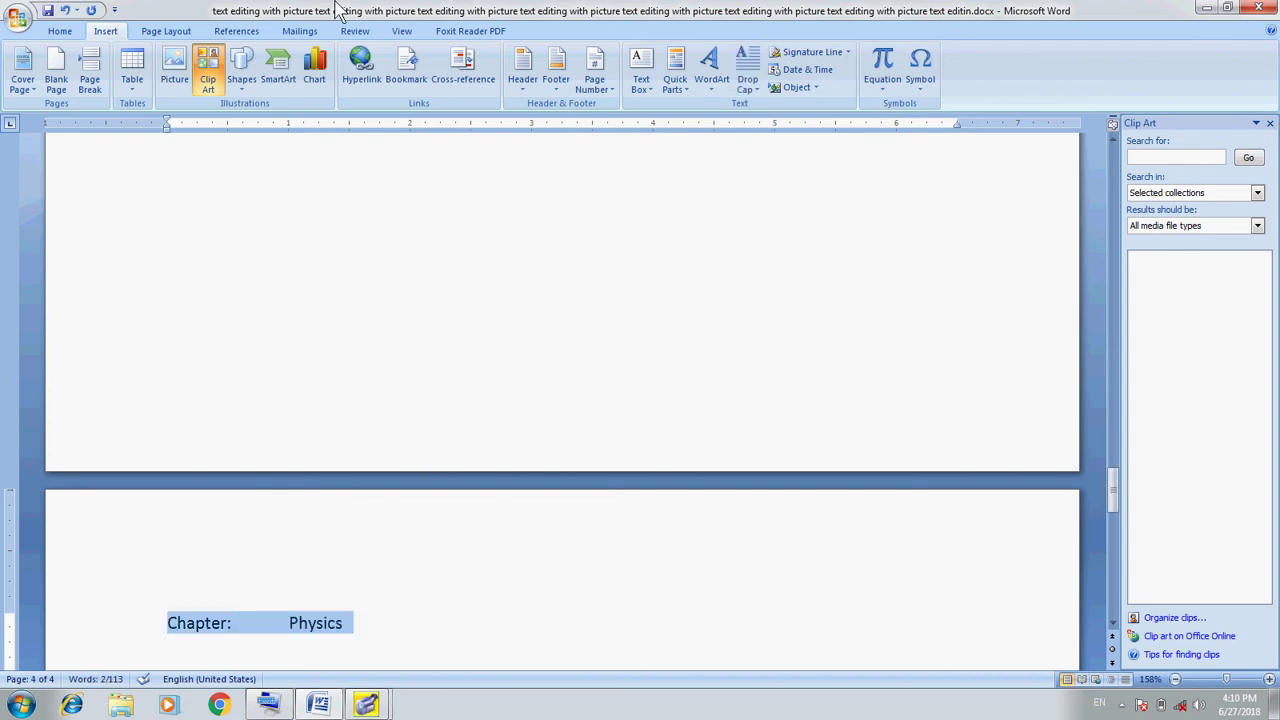
left_click(406, 80)
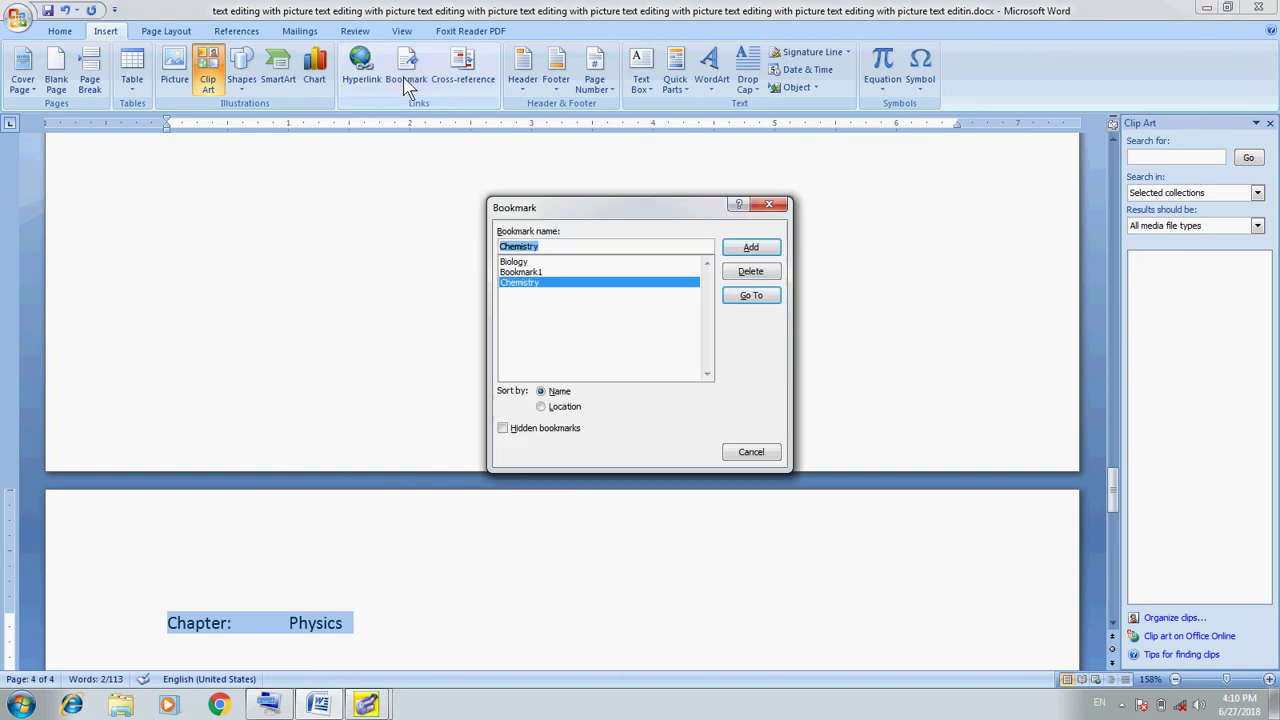
type("P")
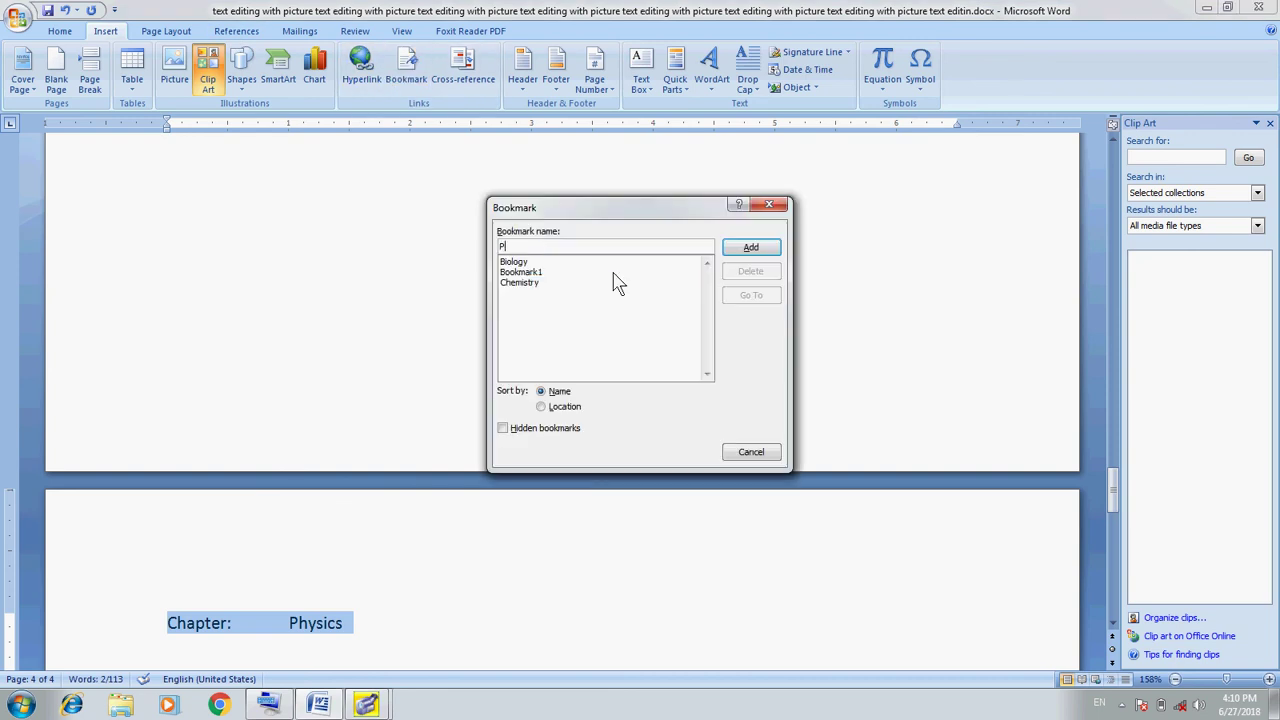
type("hysics")
left_click(758, 250)
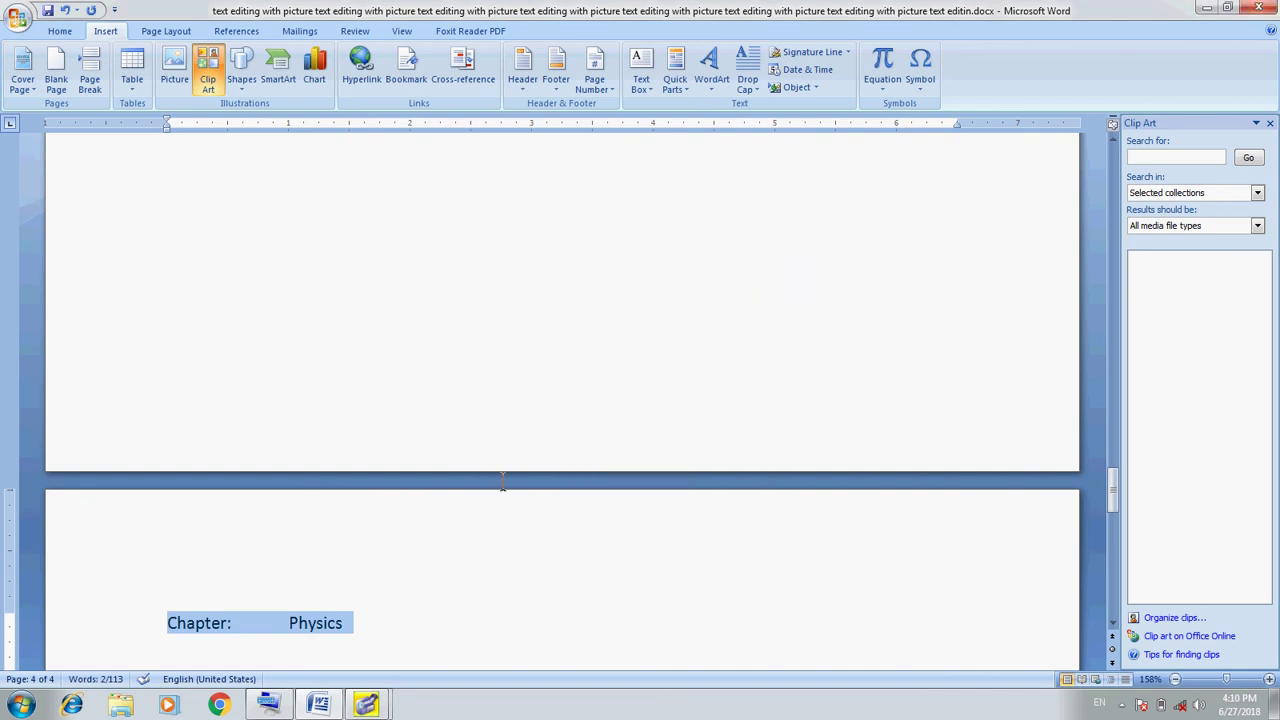
Deselect the Physics line and scroll back up toward page 1
key("Delete")
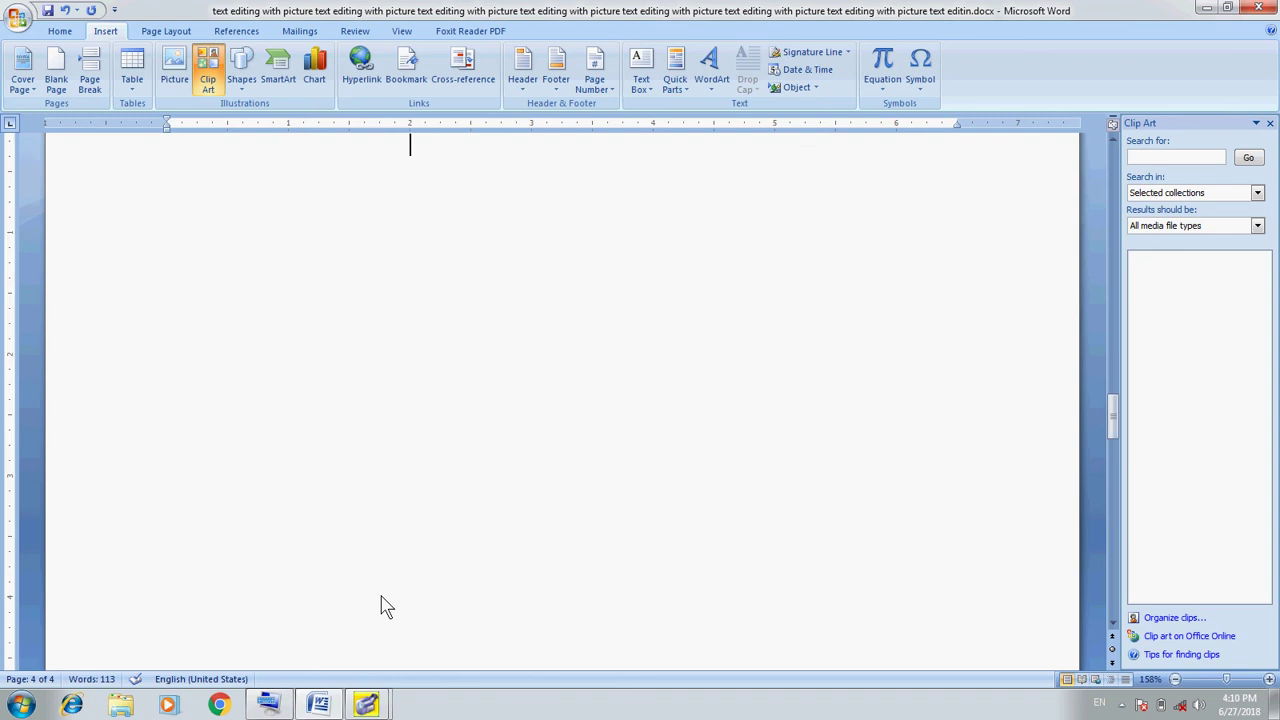
scroll(383, 603, "up", 10)
scroll(380, 597, "up", 1)
Go to the Chemistry bookmark so page 3 shows 'Chapter: Chemistry', then close the Bookmark dialog
scroll(380, 597, "up", 5)
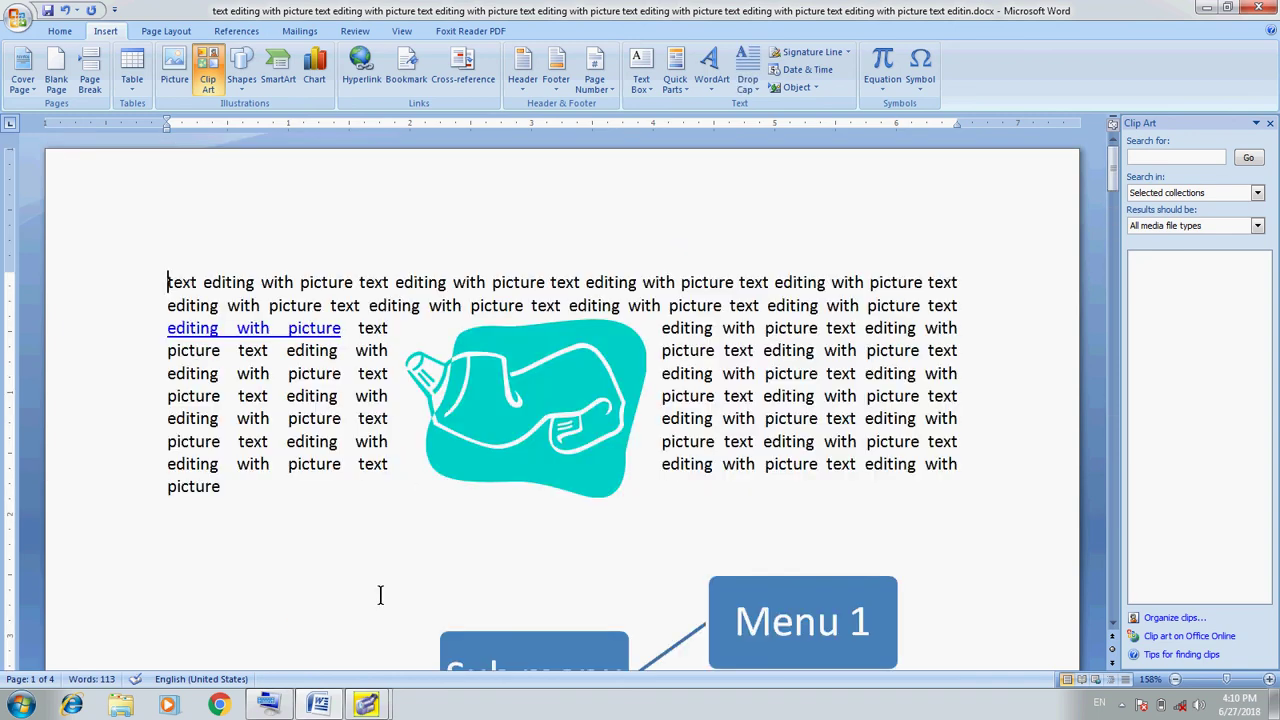
left_click(405, 85)
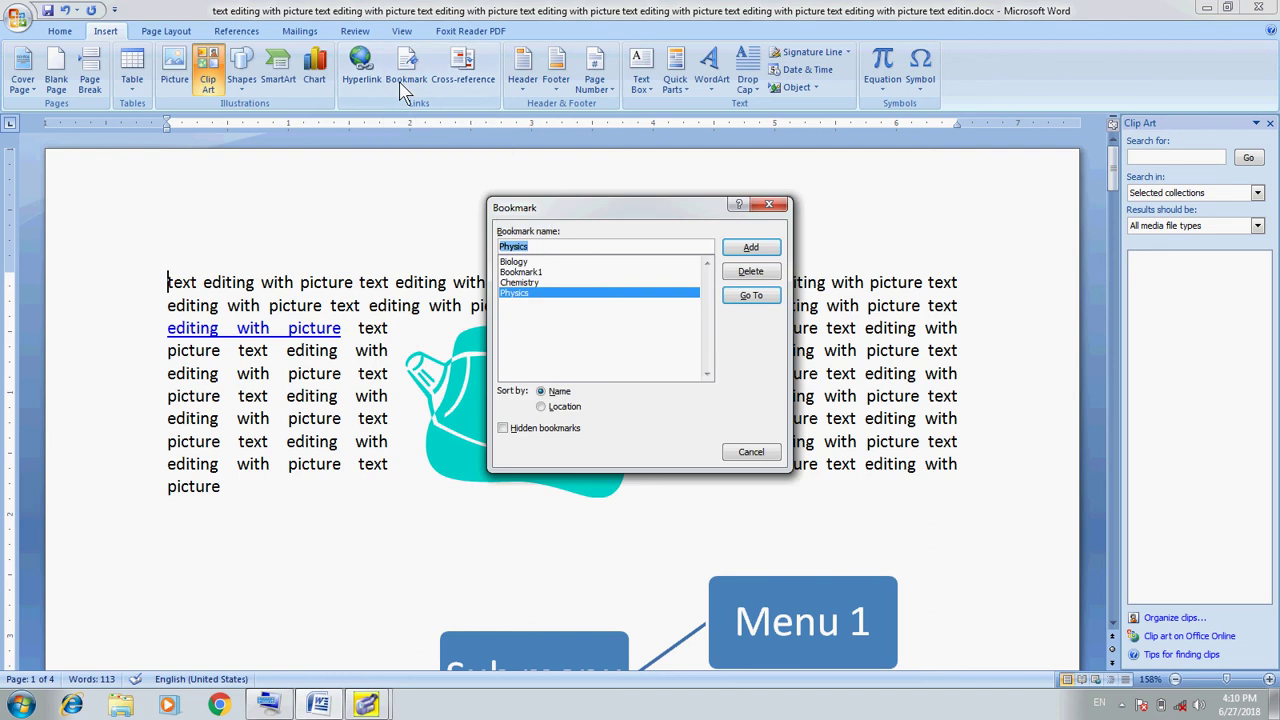
left_click(531, 283)
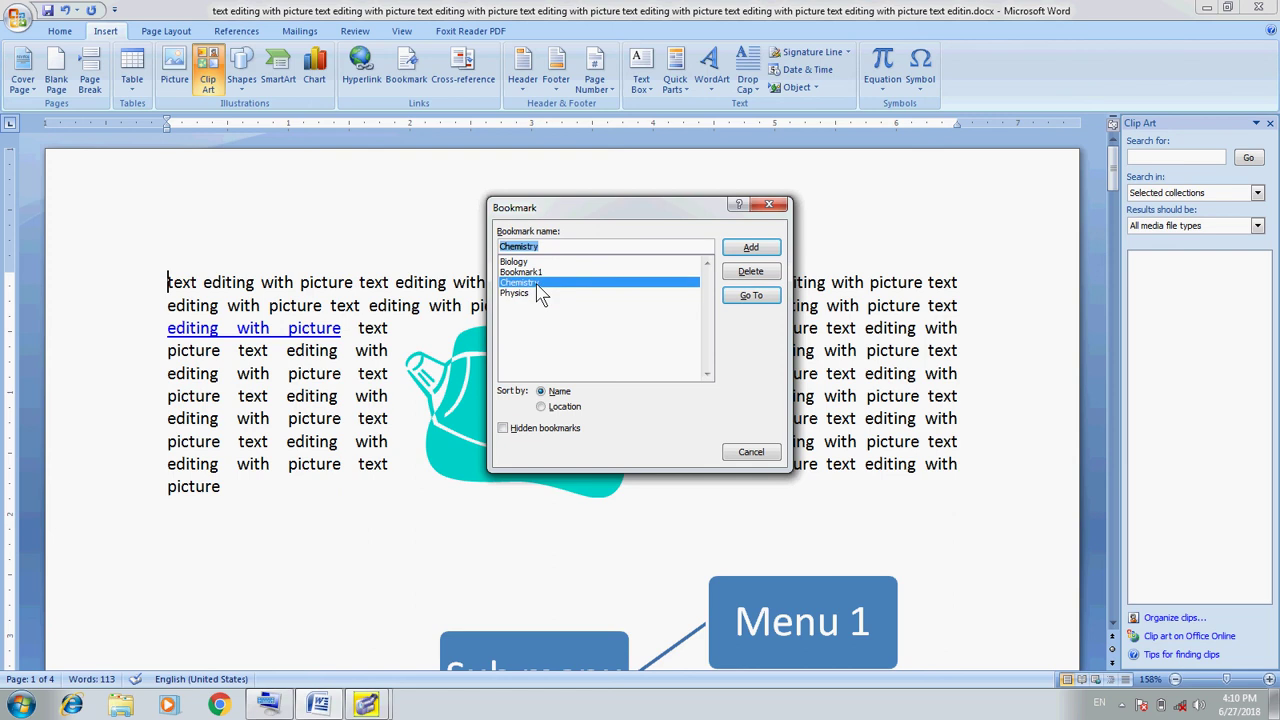
left_click(757, 300)
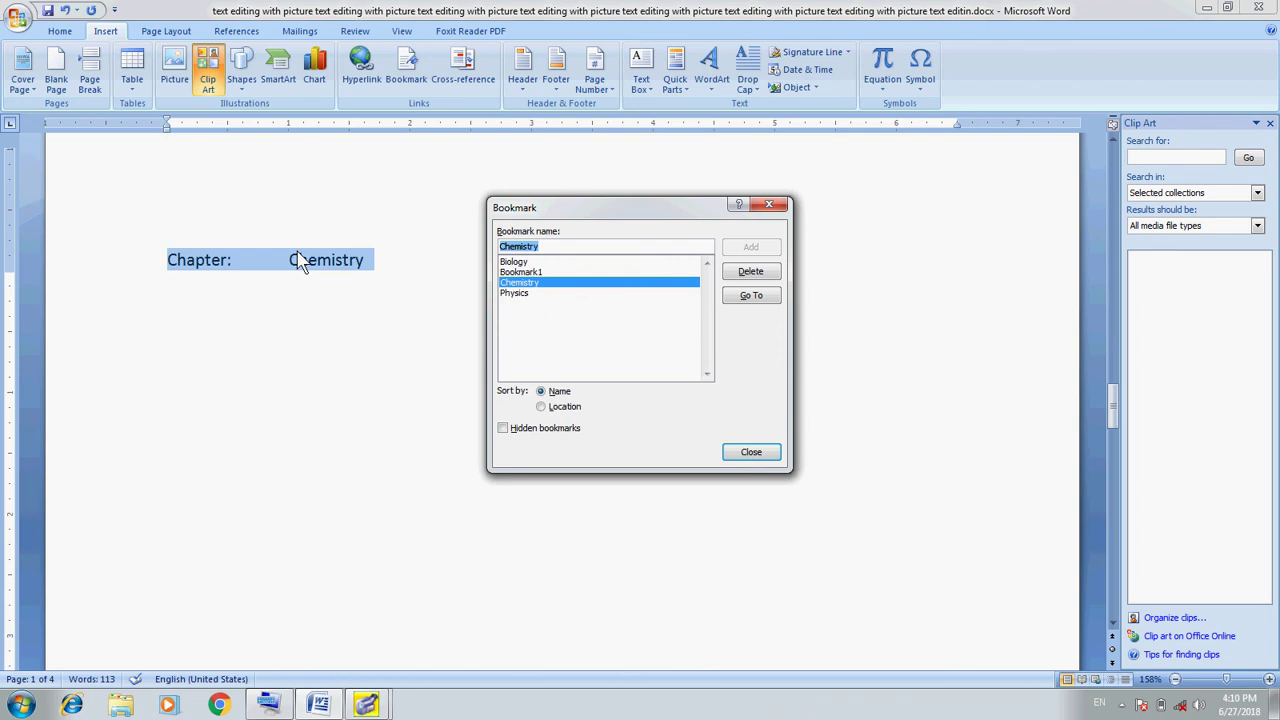
left_click(760, 455)
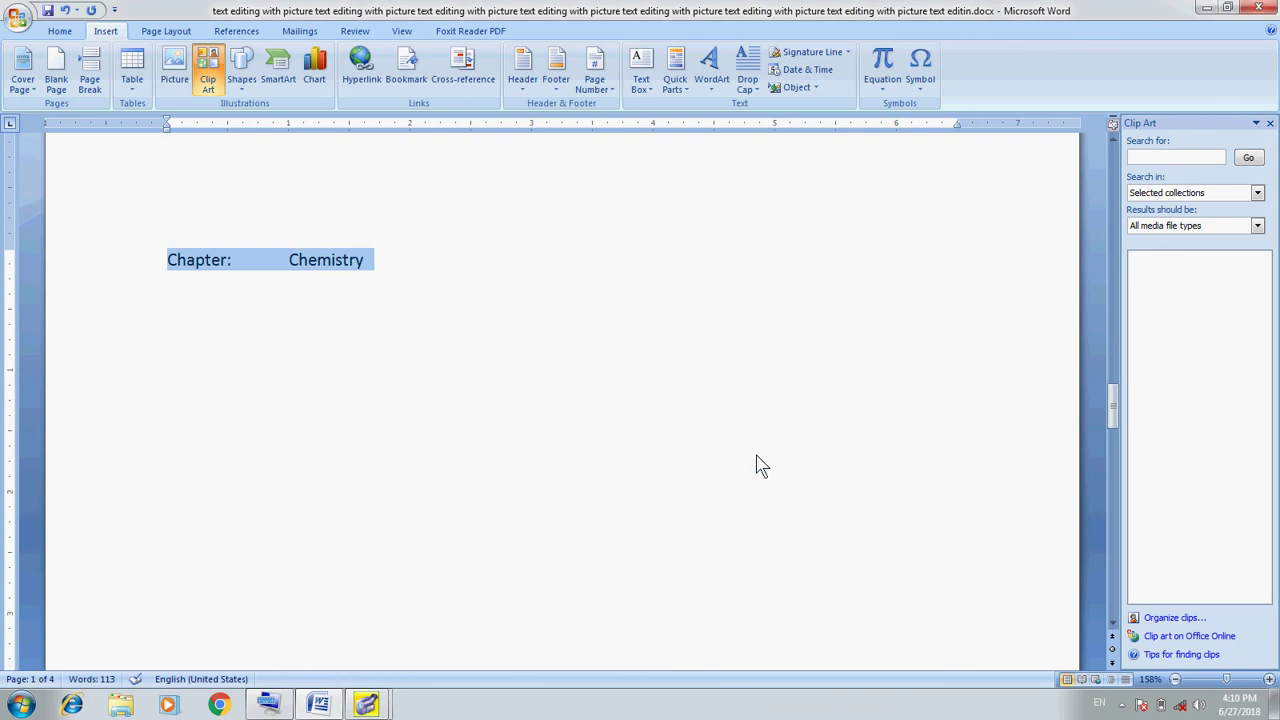
left_click(269, 264)
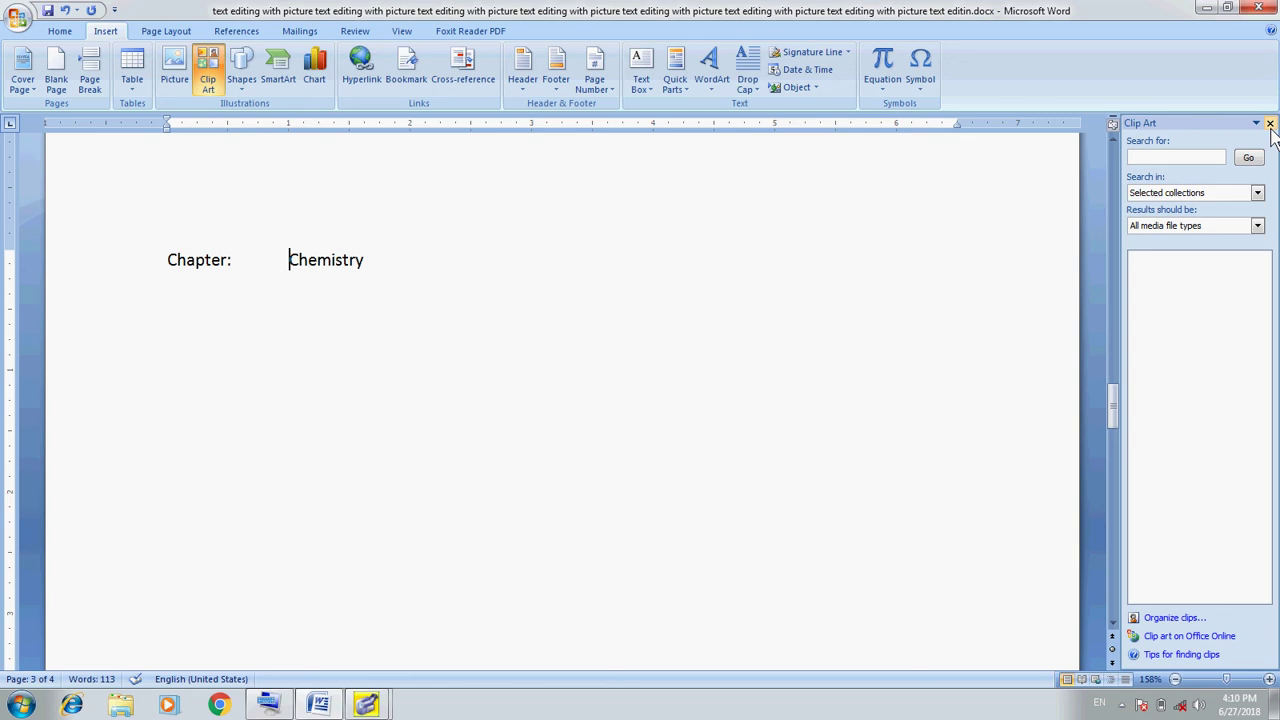
Search clip art for 'Physics' including Office Online, find no results, and close the Clip Art pane
left_click(1163, 157)
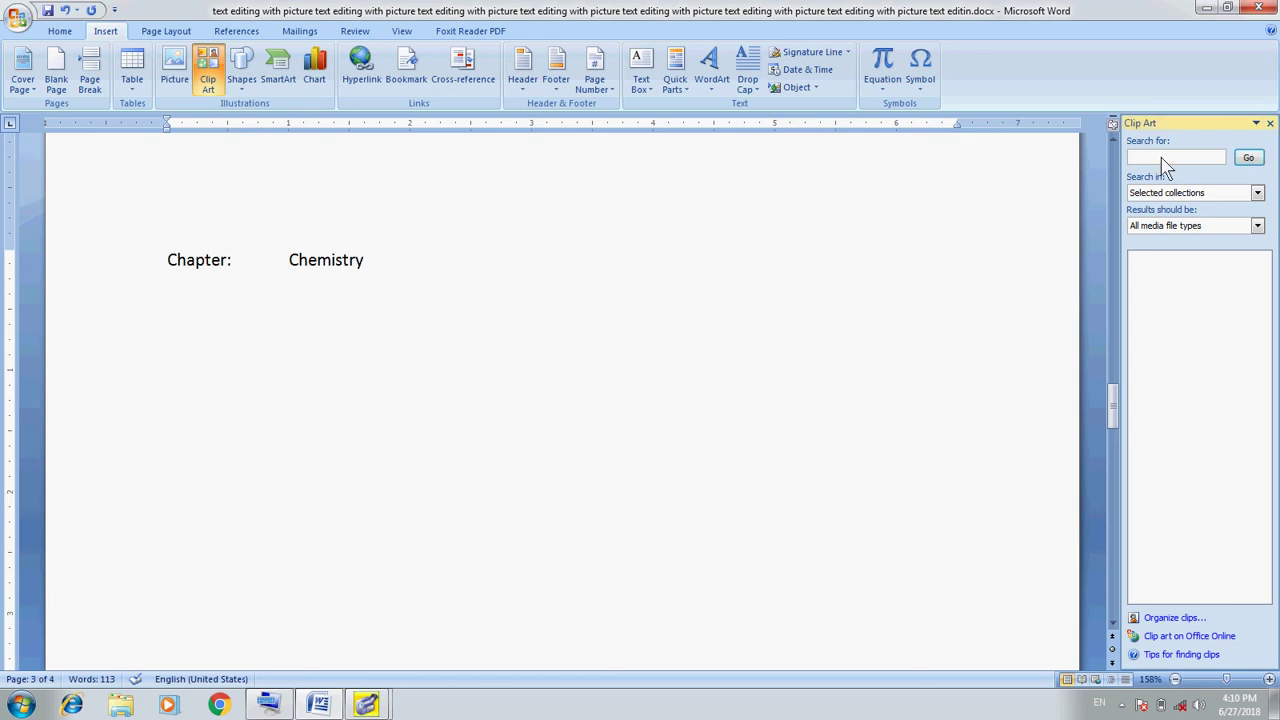
type("P")
type("hysics")
key("Return")
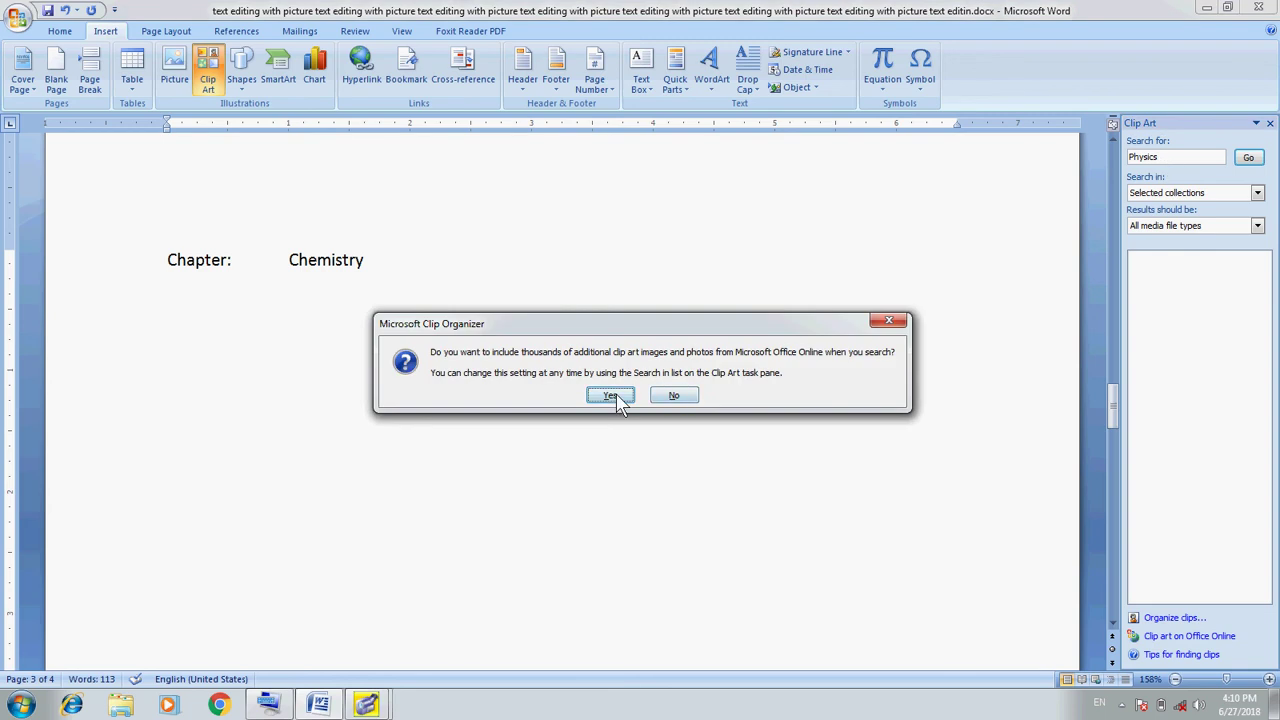
left_click(614, 396)
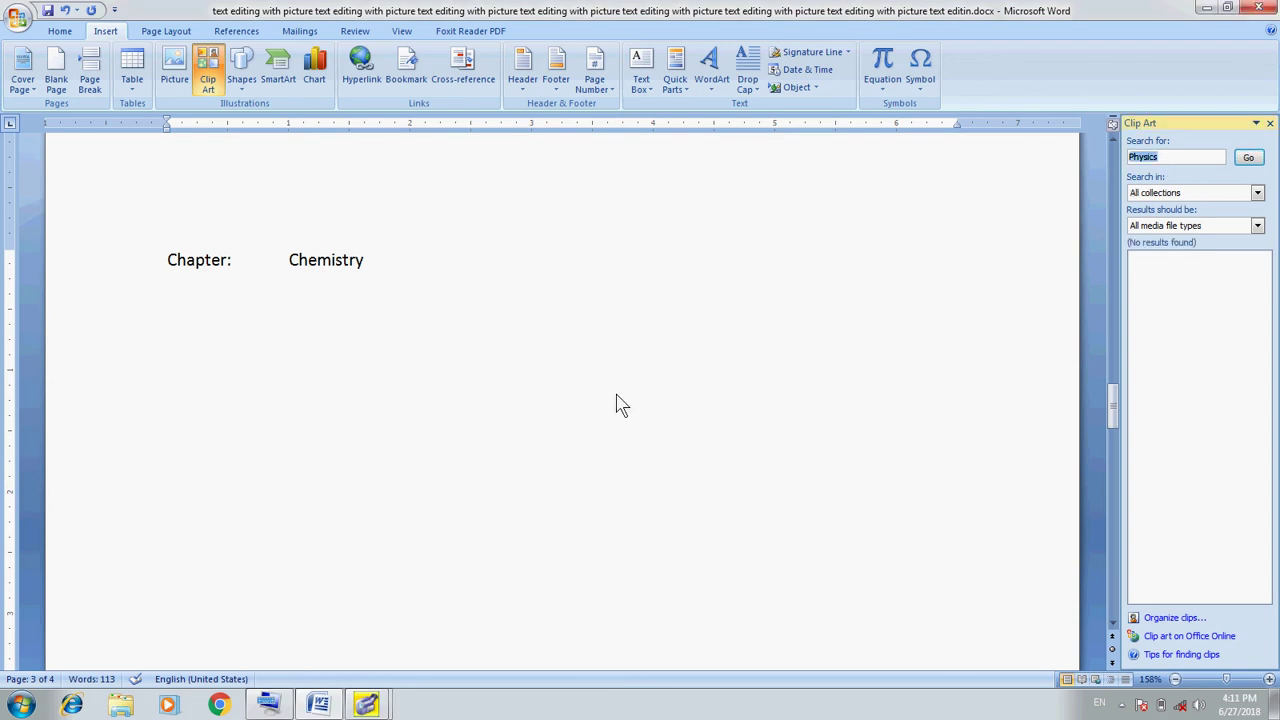
left_click(1257, 226)
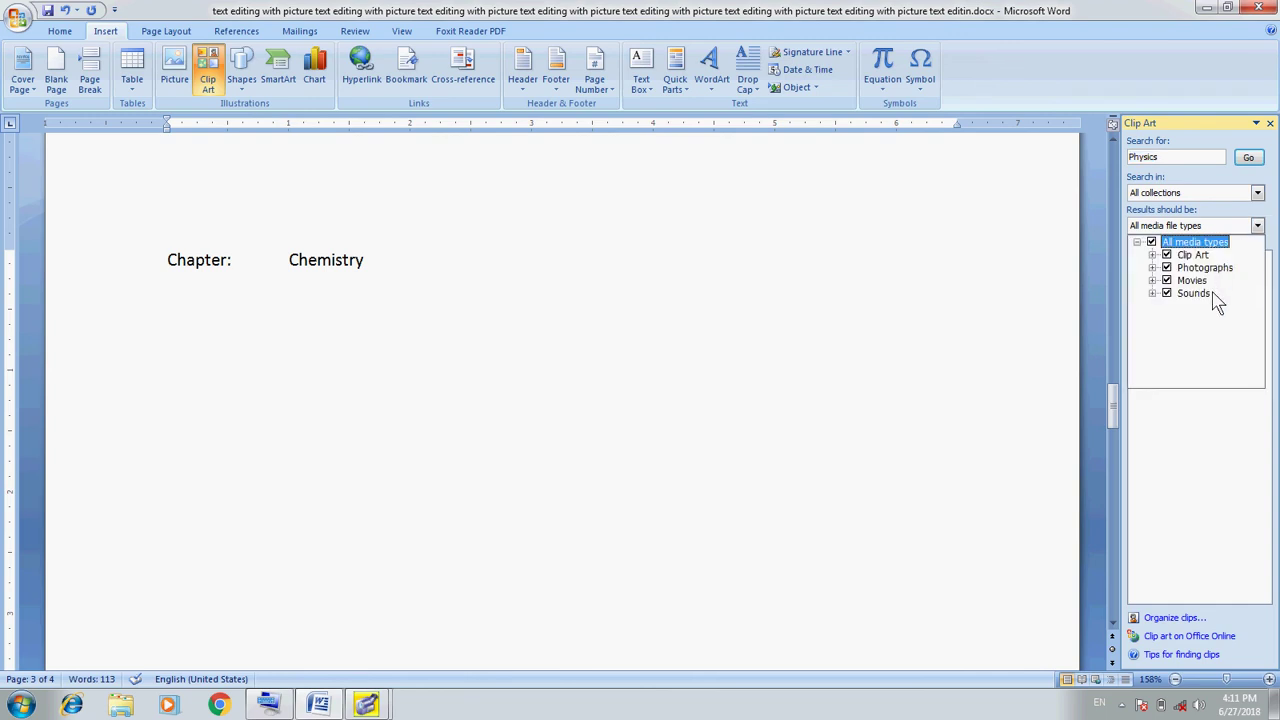
left_click(1206, 456)
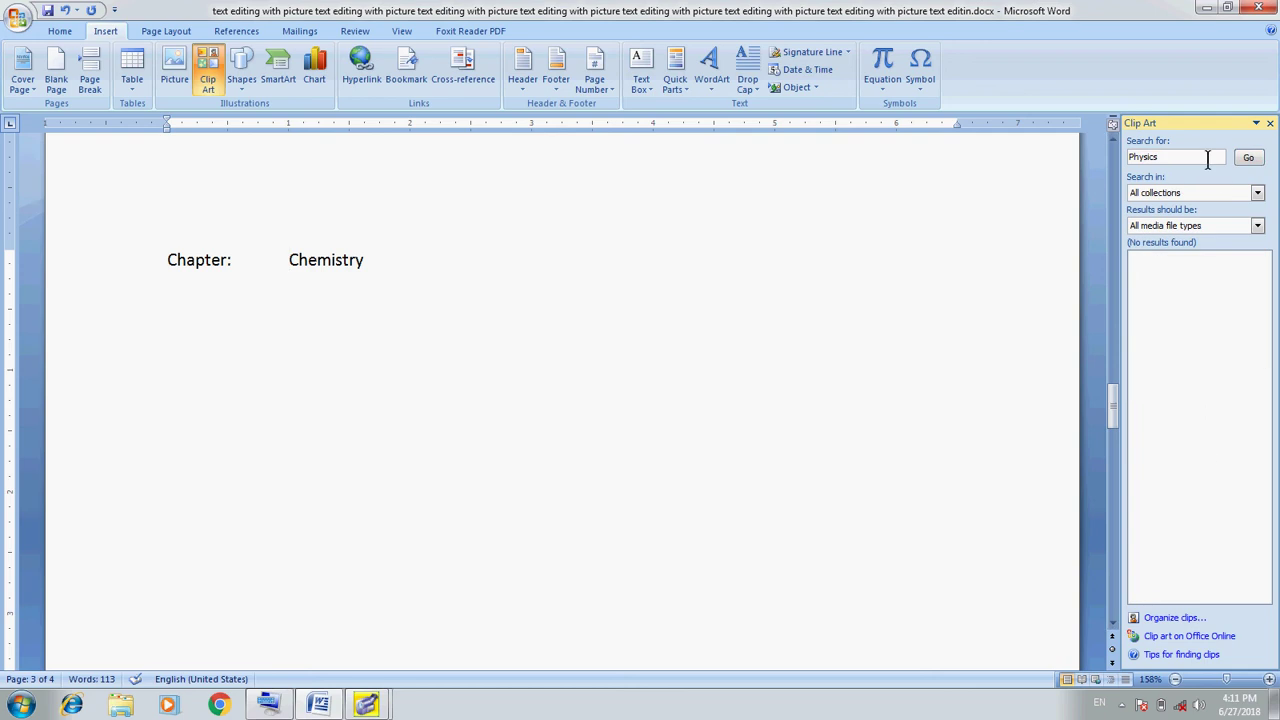
left_click(1270, 123)
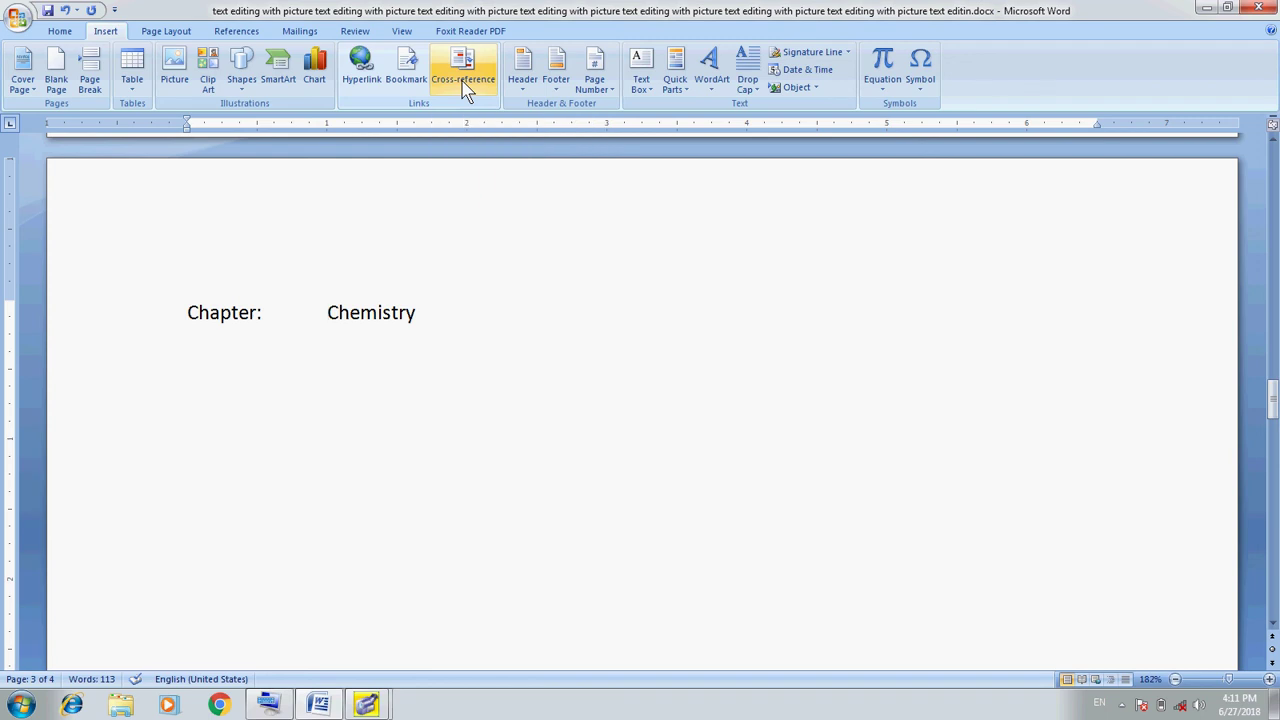
After the Physics page, add a page reading 'See in the below figure No. 2.1', then another blank page
left_click(553, 385)
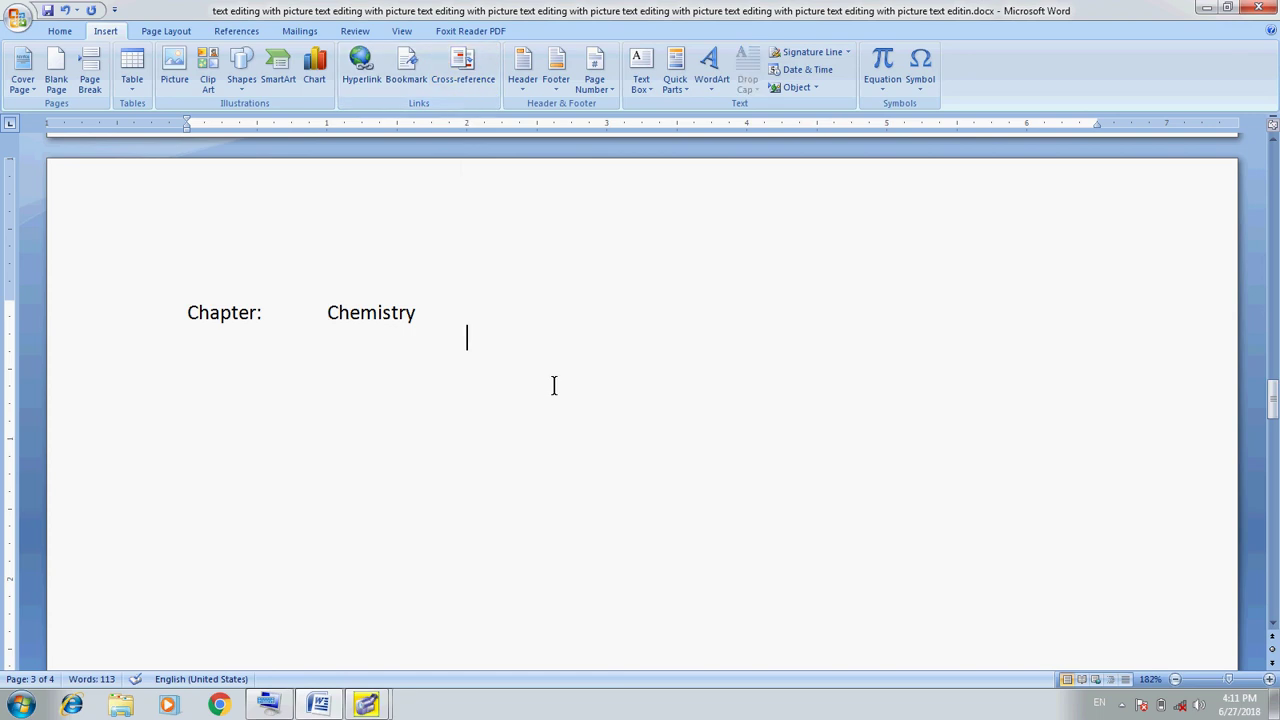
key("ctrl+Page_Down")
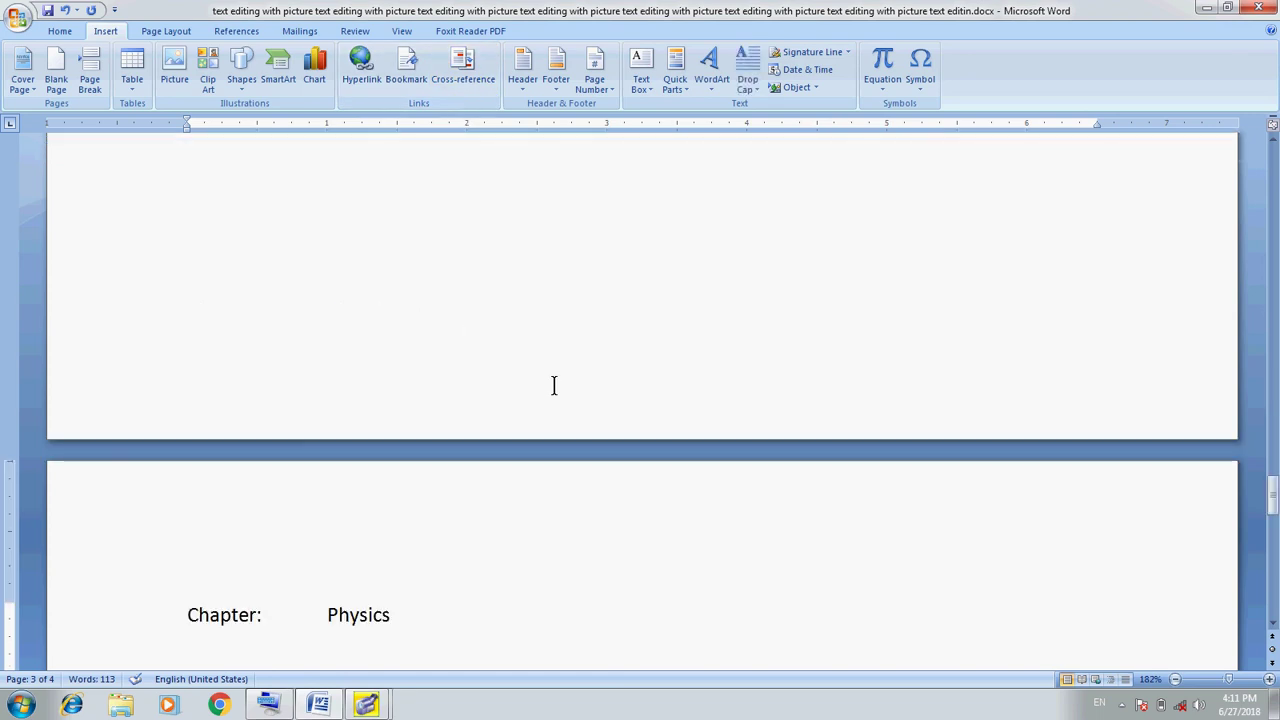
key("ctrl+Return")
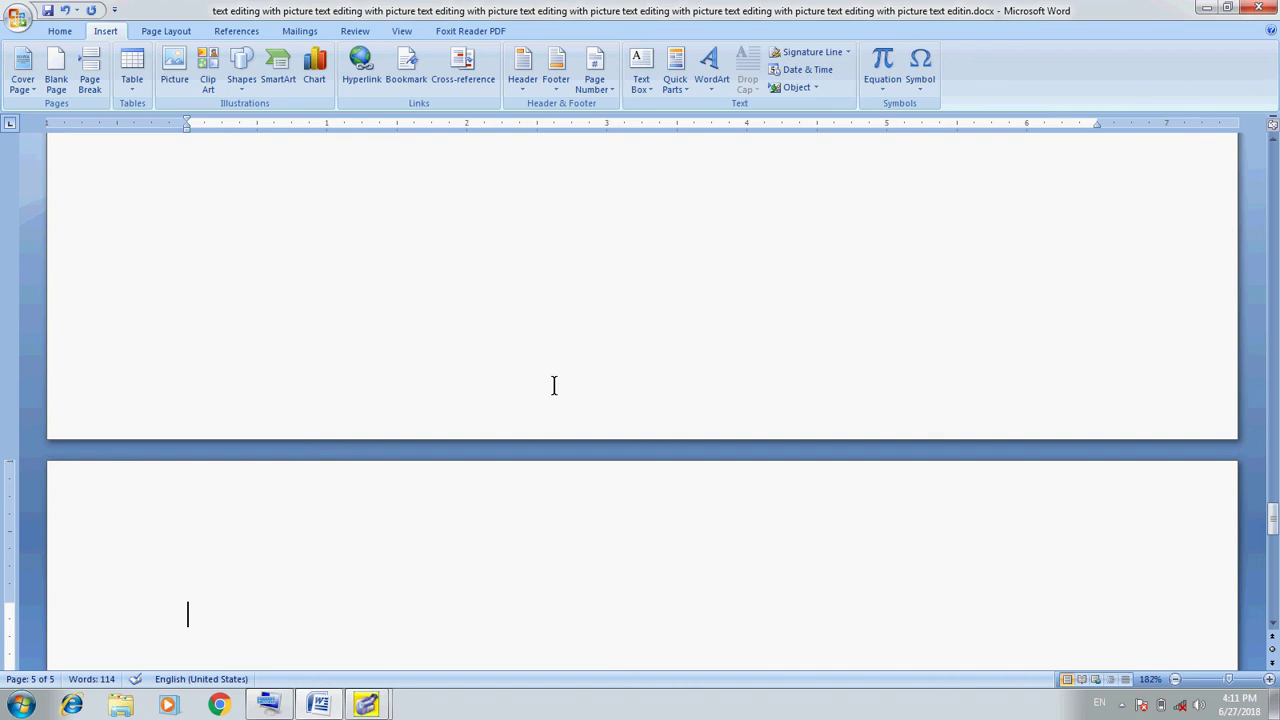
type("See in")
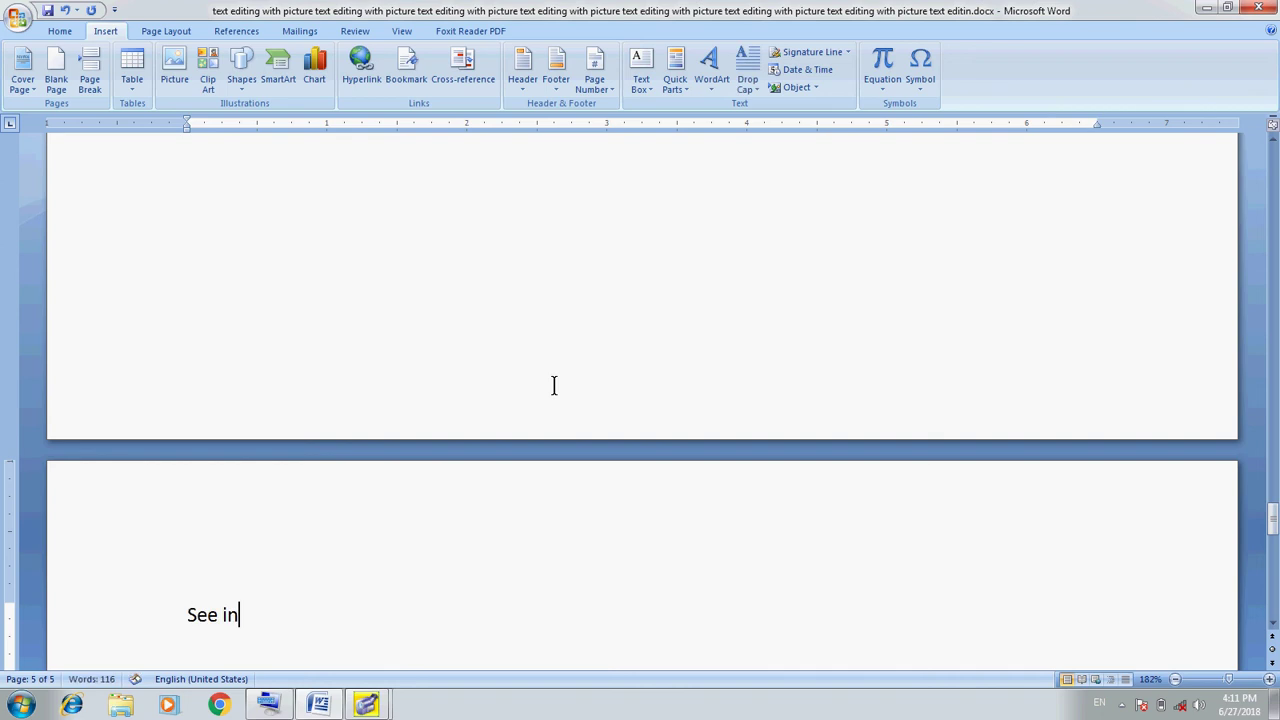
type(" the bel")
type("ow figure")
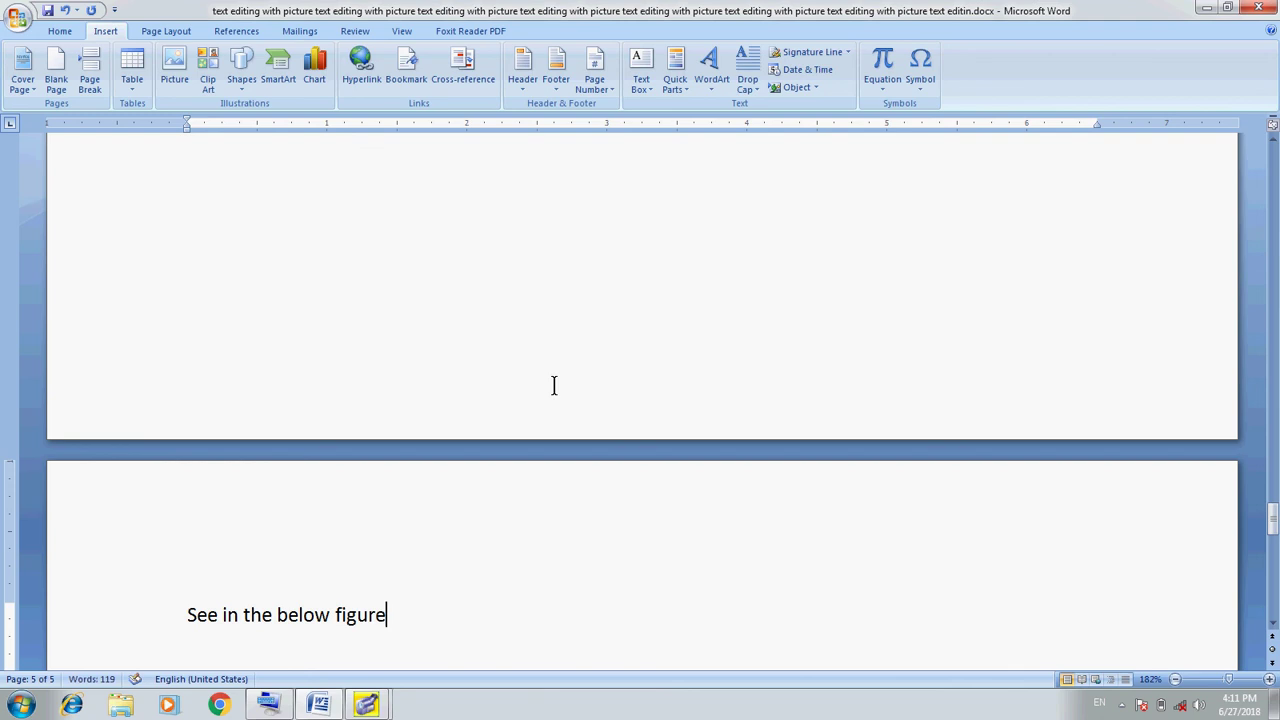
type(" No.")
type(" 2.1")
key("Return")
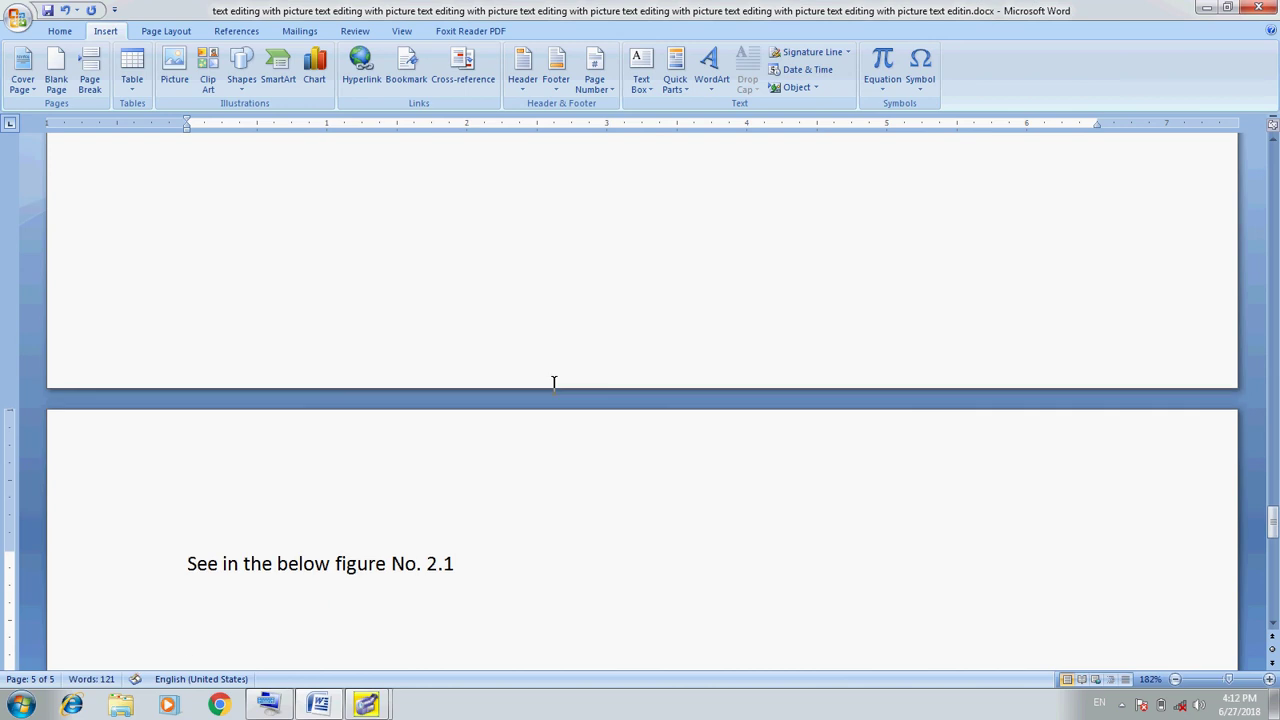
left_click(1273, 624)
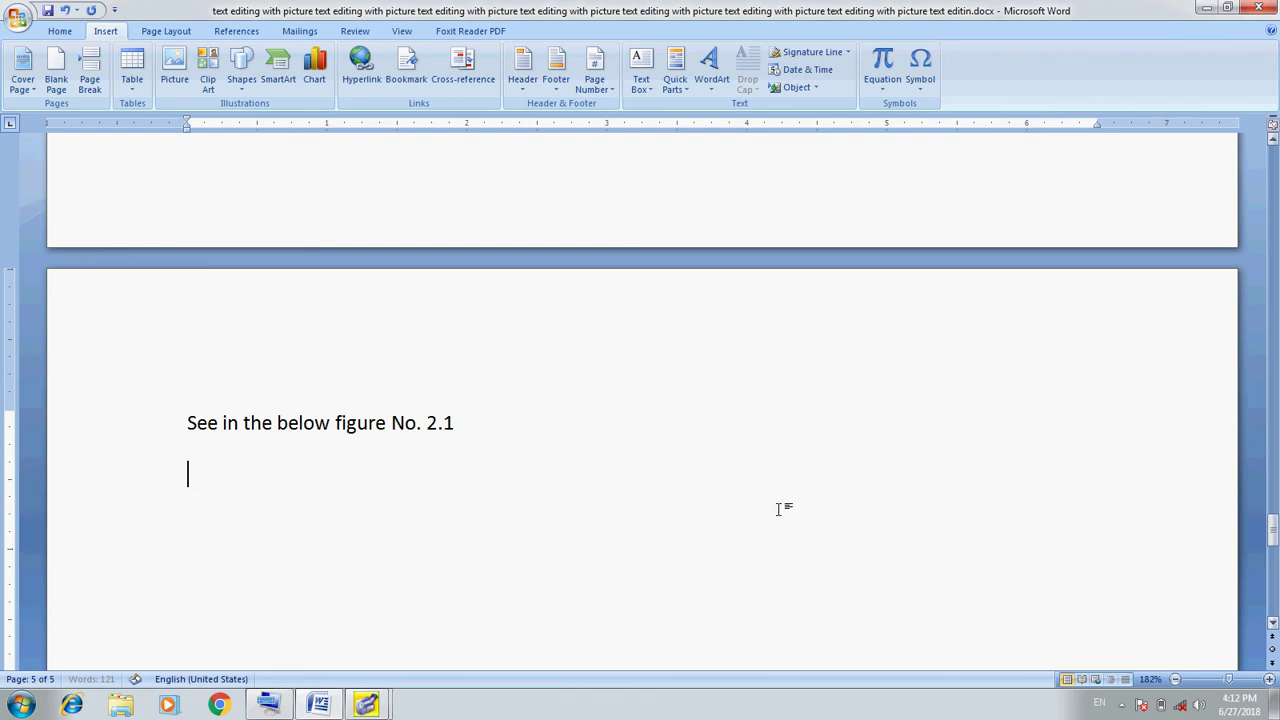
key("ctrl+Return")
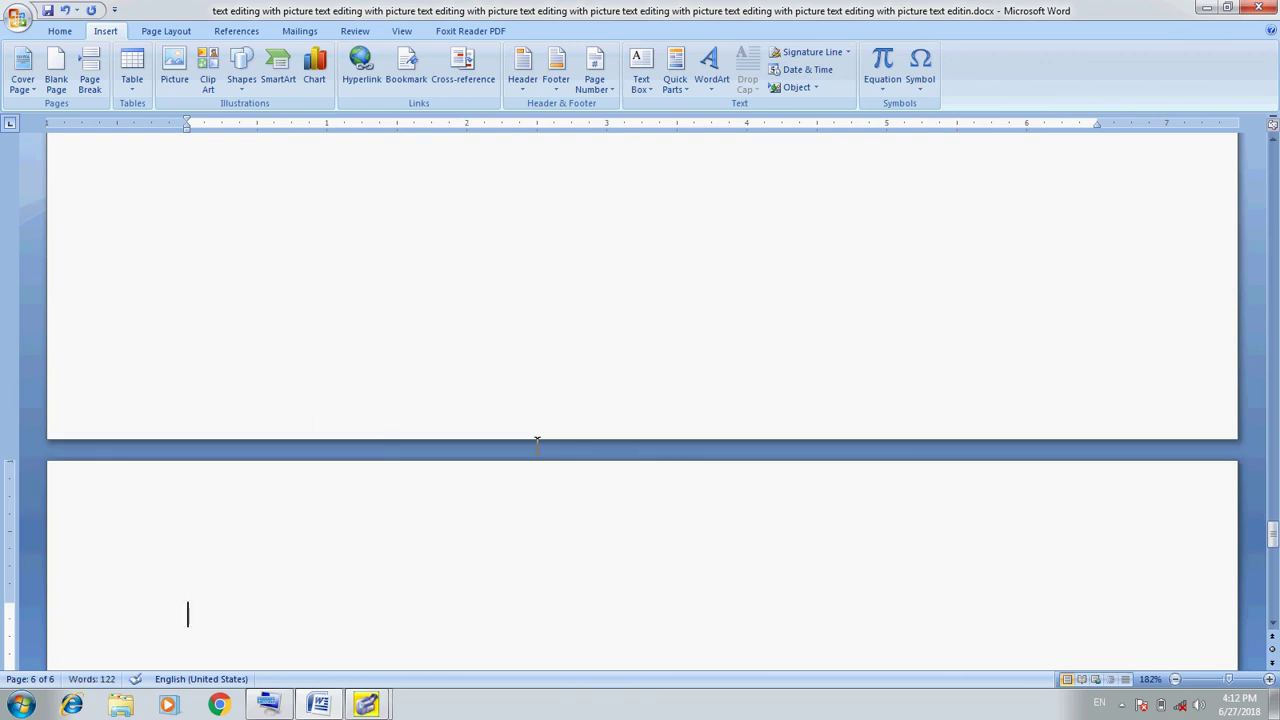
Draw a rectangle shape on the new sixth page
left_click(241, 90)
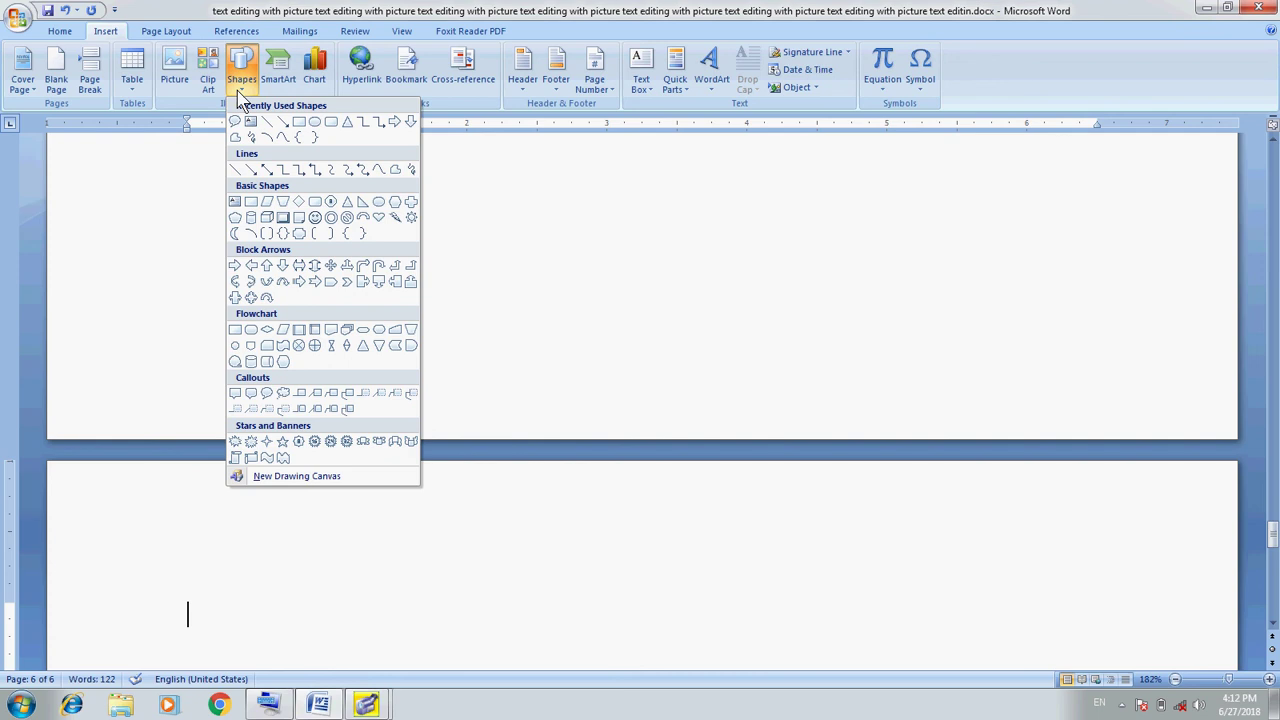
left_click(299, 121)
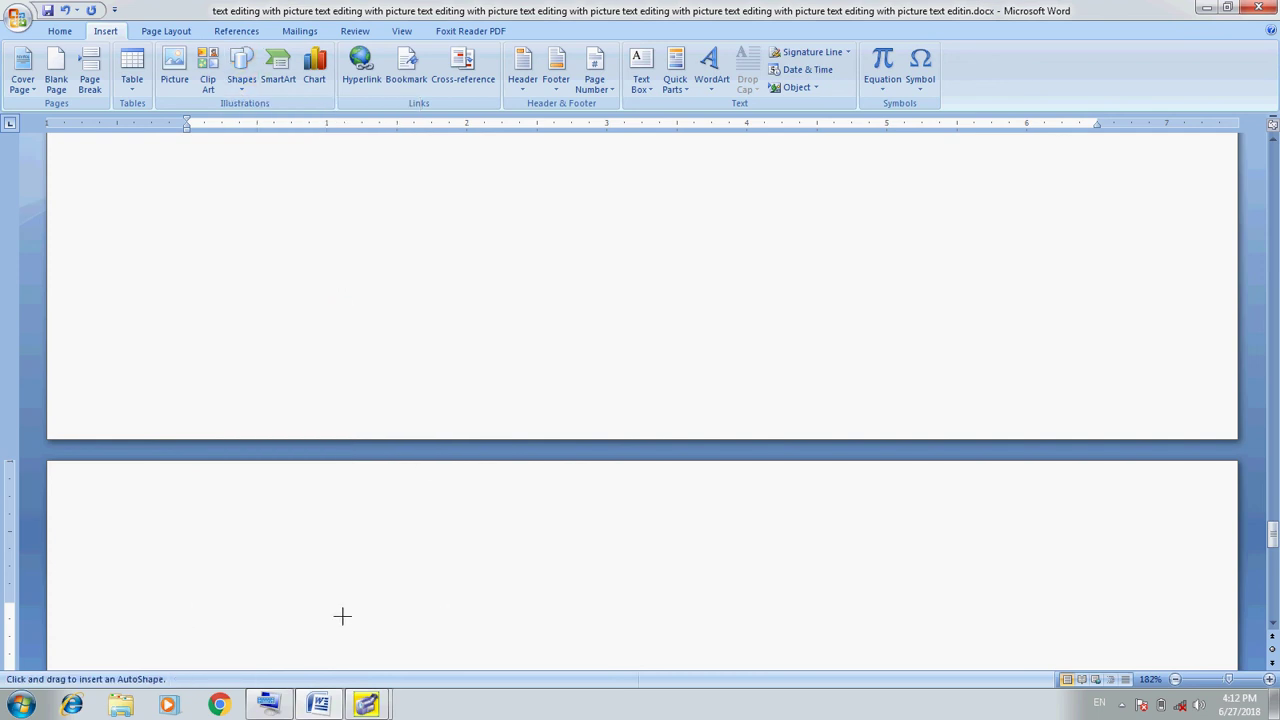
left_click_drag(203, 605, 687, 533)
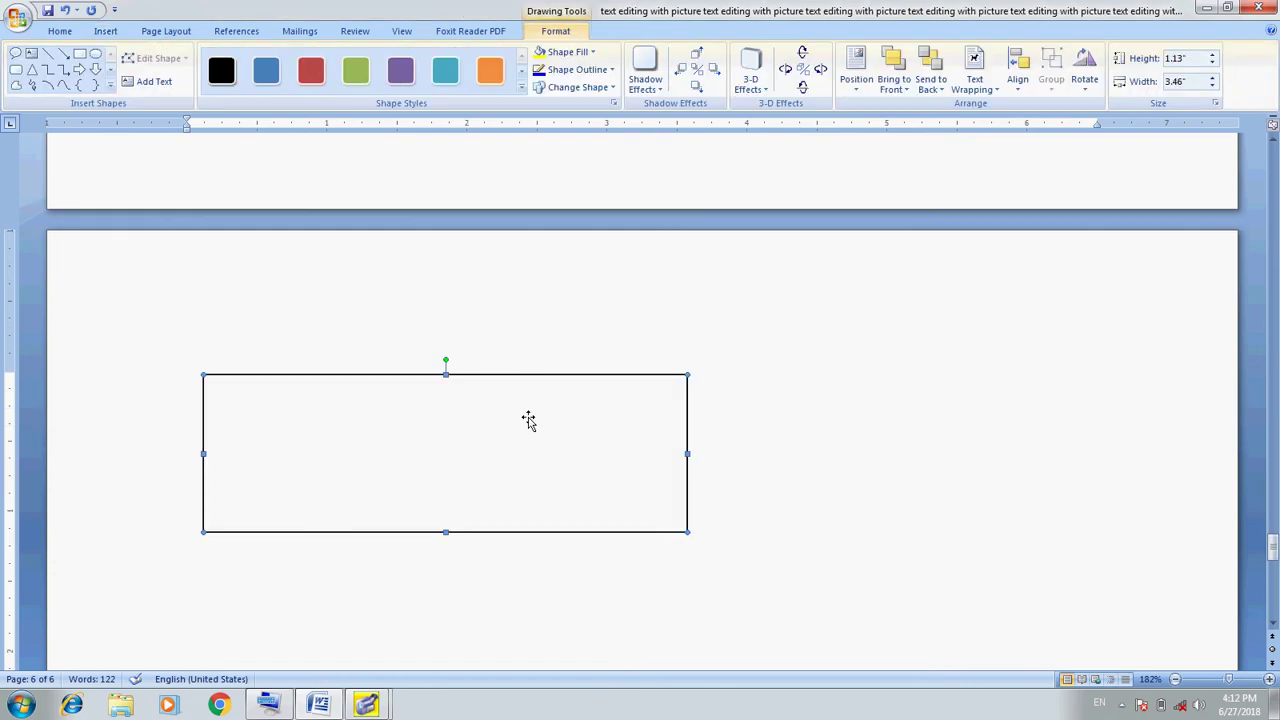
right_click(528, 420)
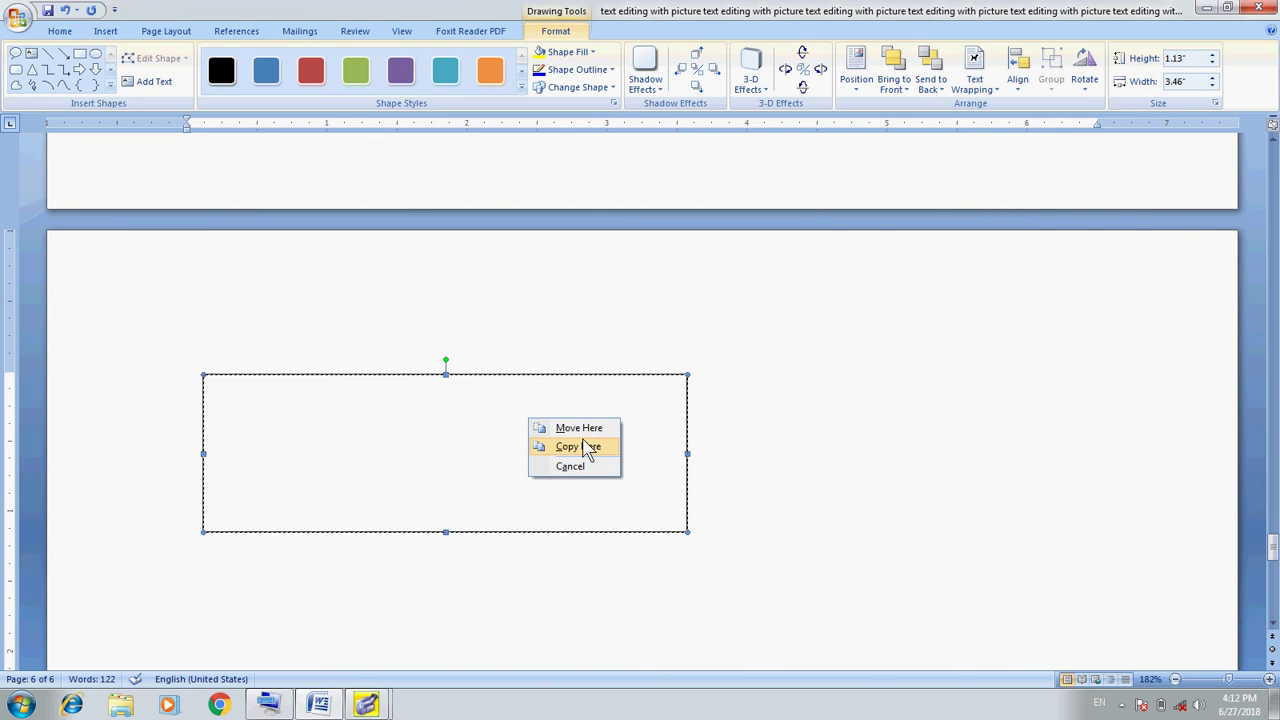
left_click(412, 468)
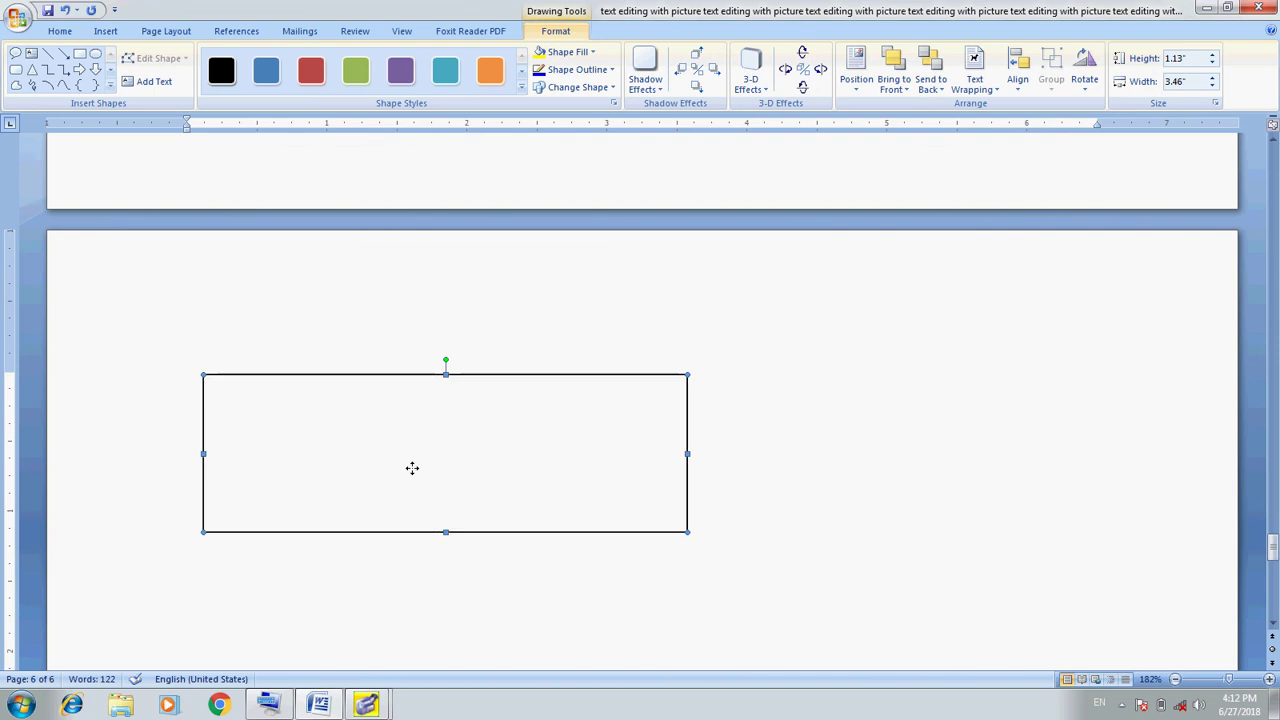
Make the rectangle hold text and type 'See the figure here.' inside it
right_click(455, 437)
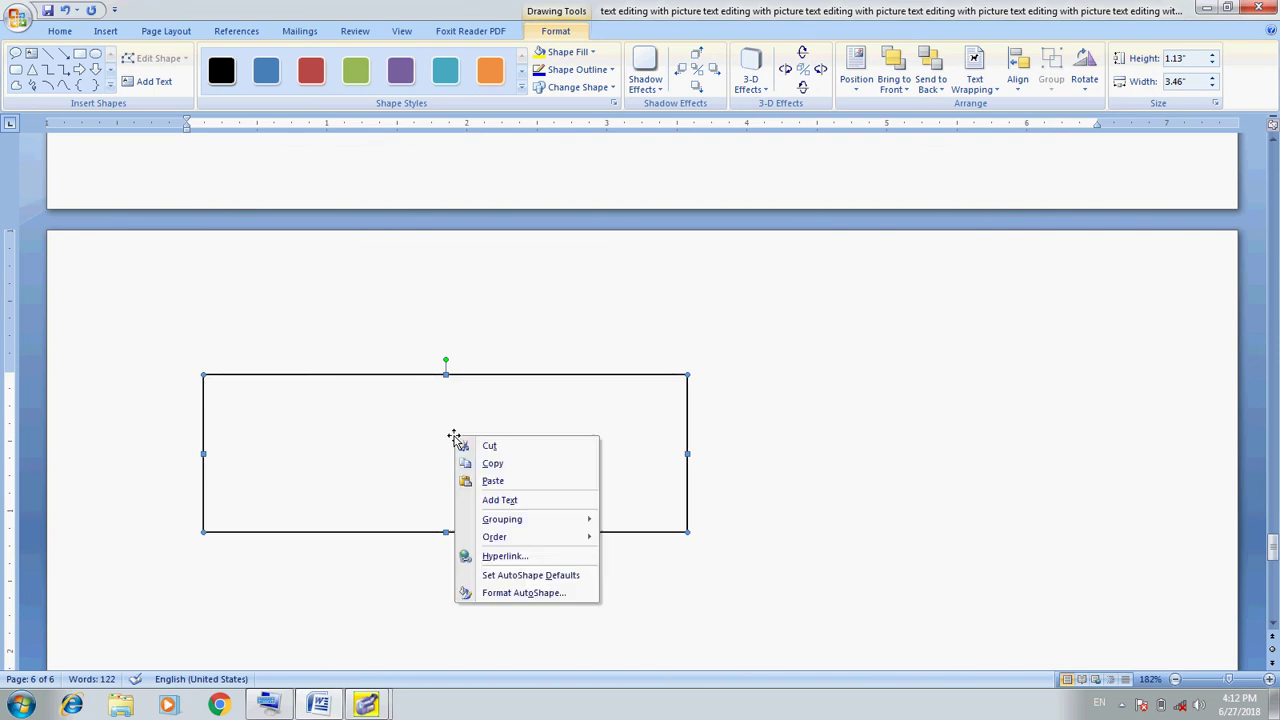
left_click(502, 501)
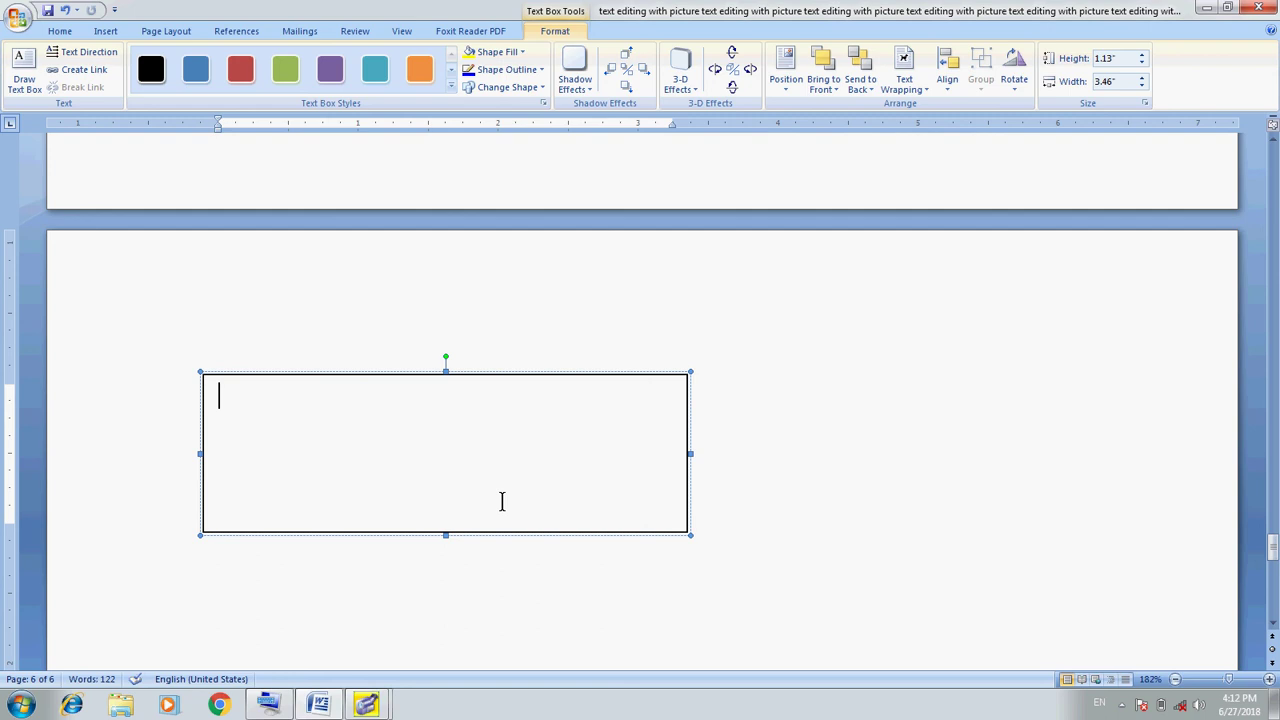
type("Se")
type("he fug")
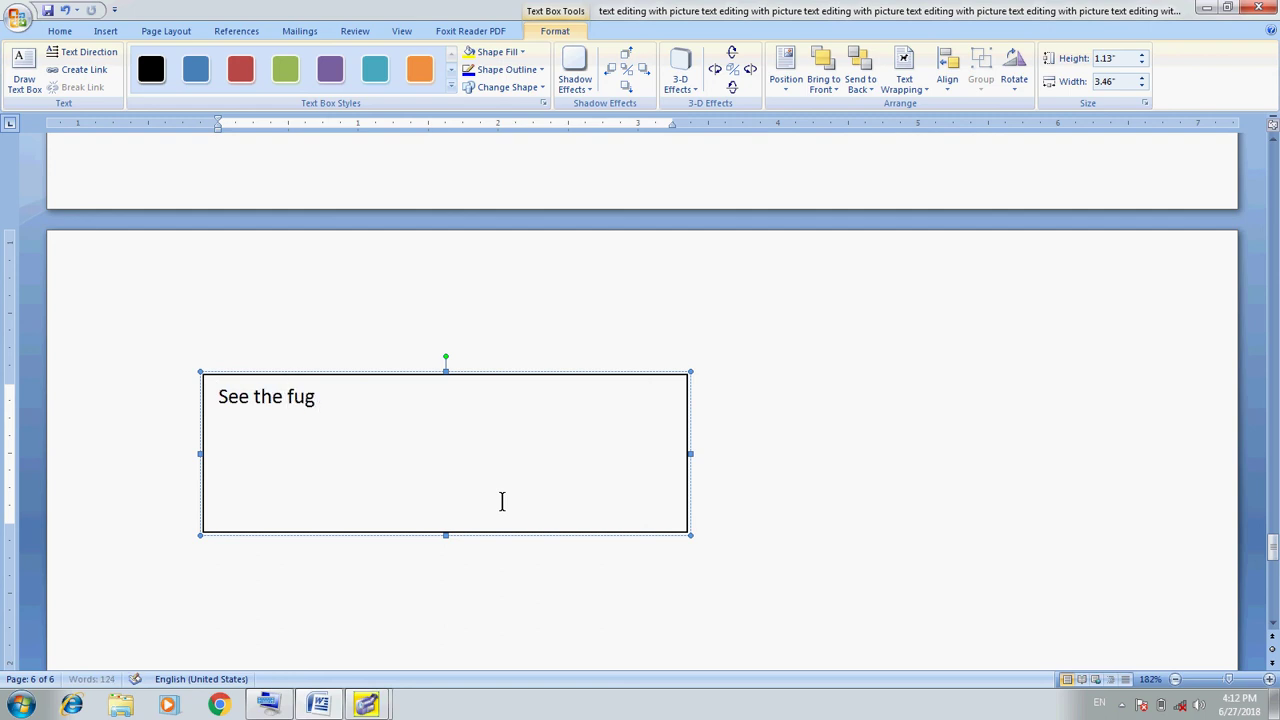
type("ure")
key("BackSpace")
key("BackSpace")
key("BackSpace")
key("BackSpace")
key("BackSpace")
type("i")
type("gure h")
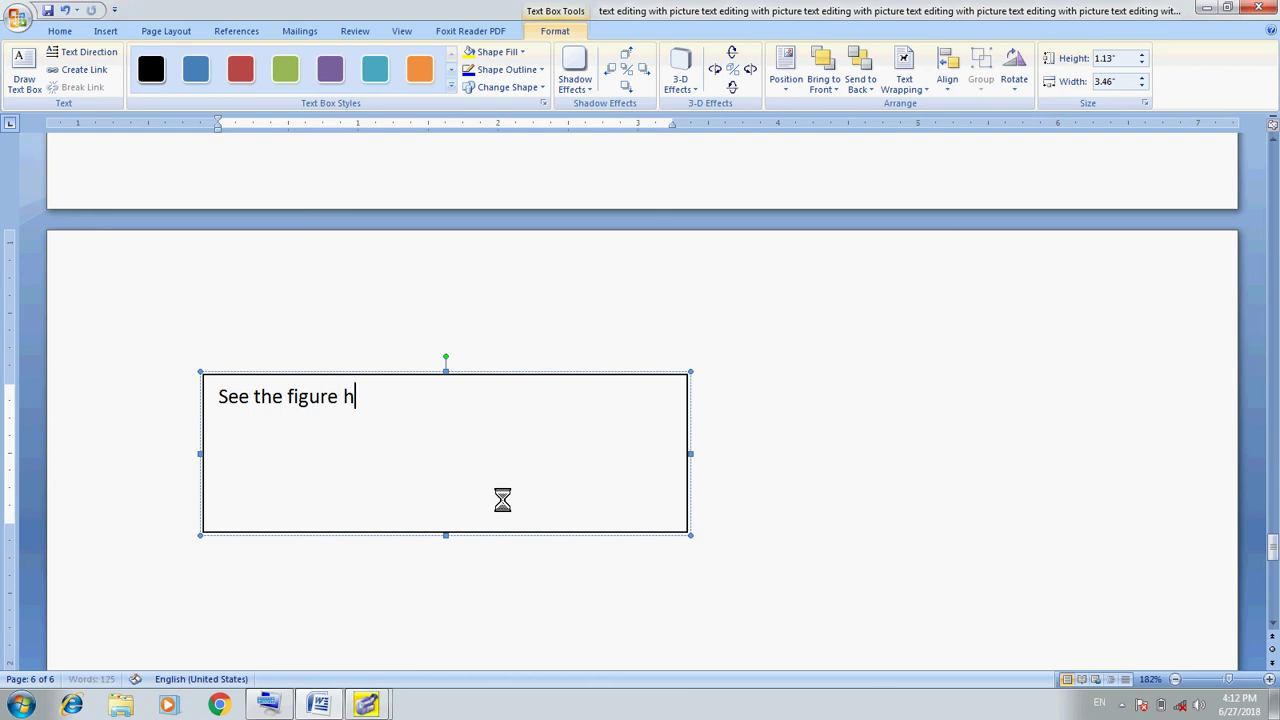
type("ere.")
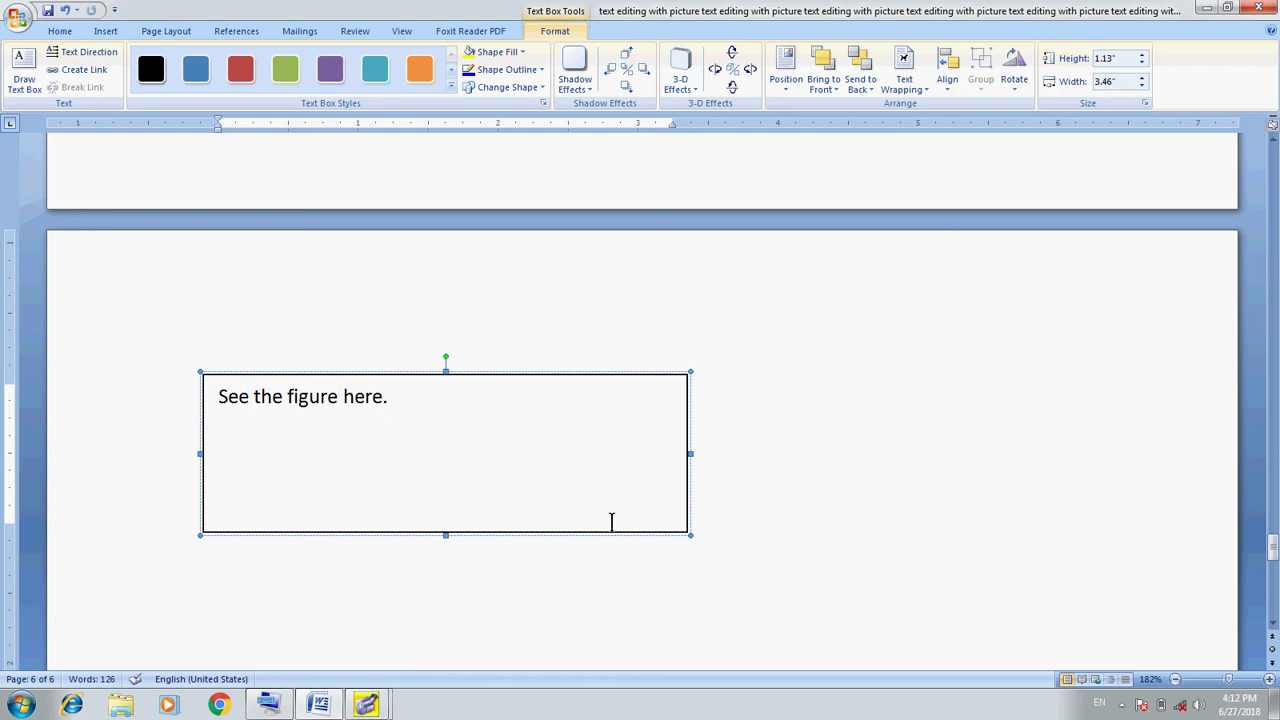
Leave the text box and select 'figure No. 2.1' in the page 5 sentence
left_click(771, 480)
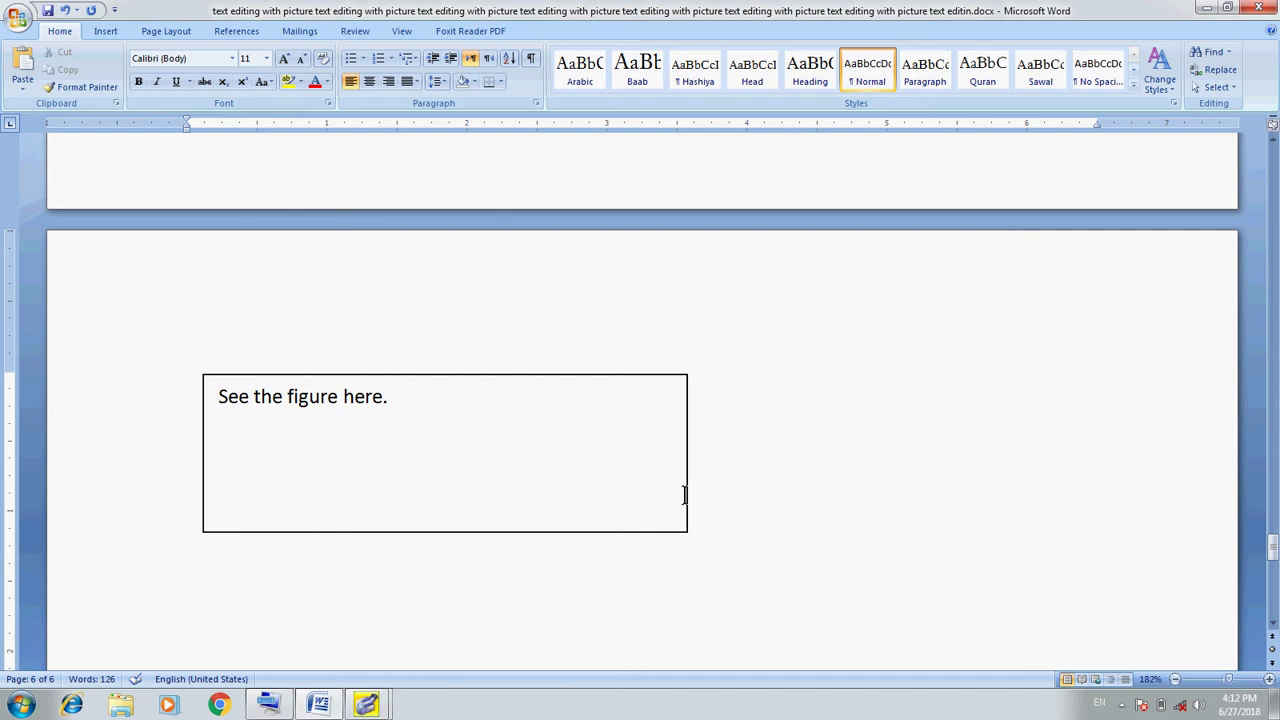
left_click(686, 497)
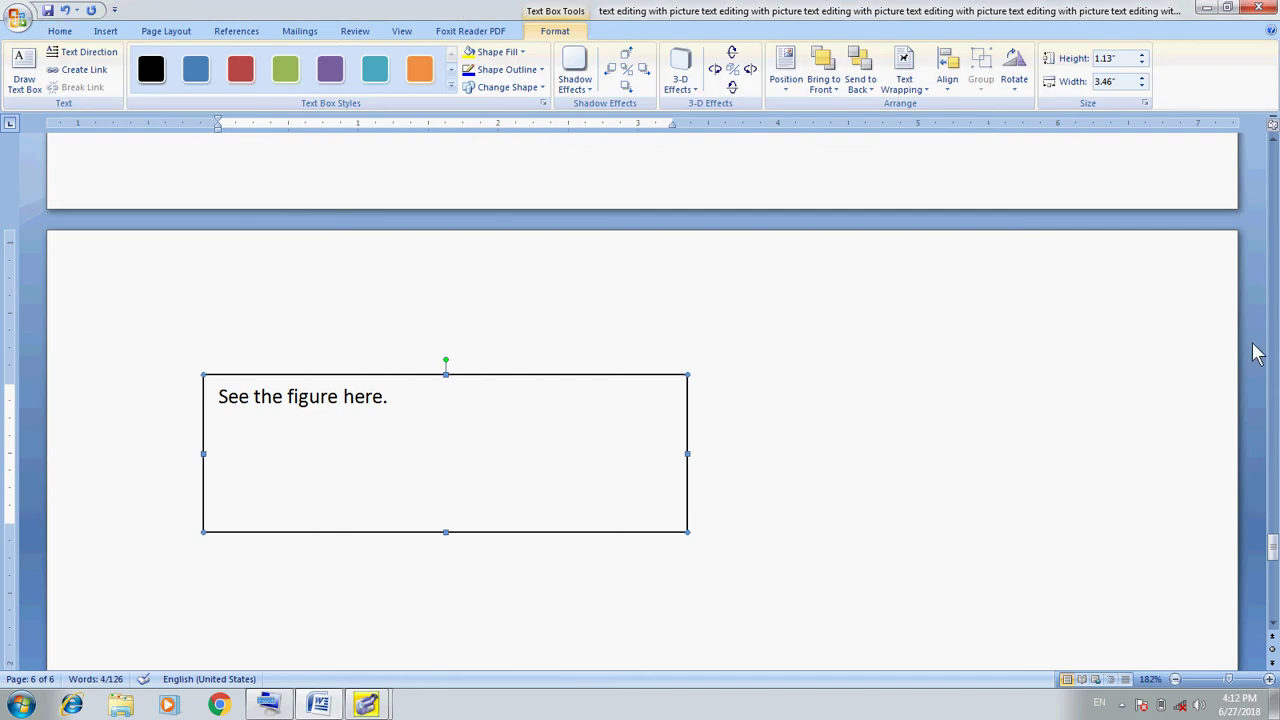
left_click_drag(1274, 144, 1274, 144)
left_click(590, 388)
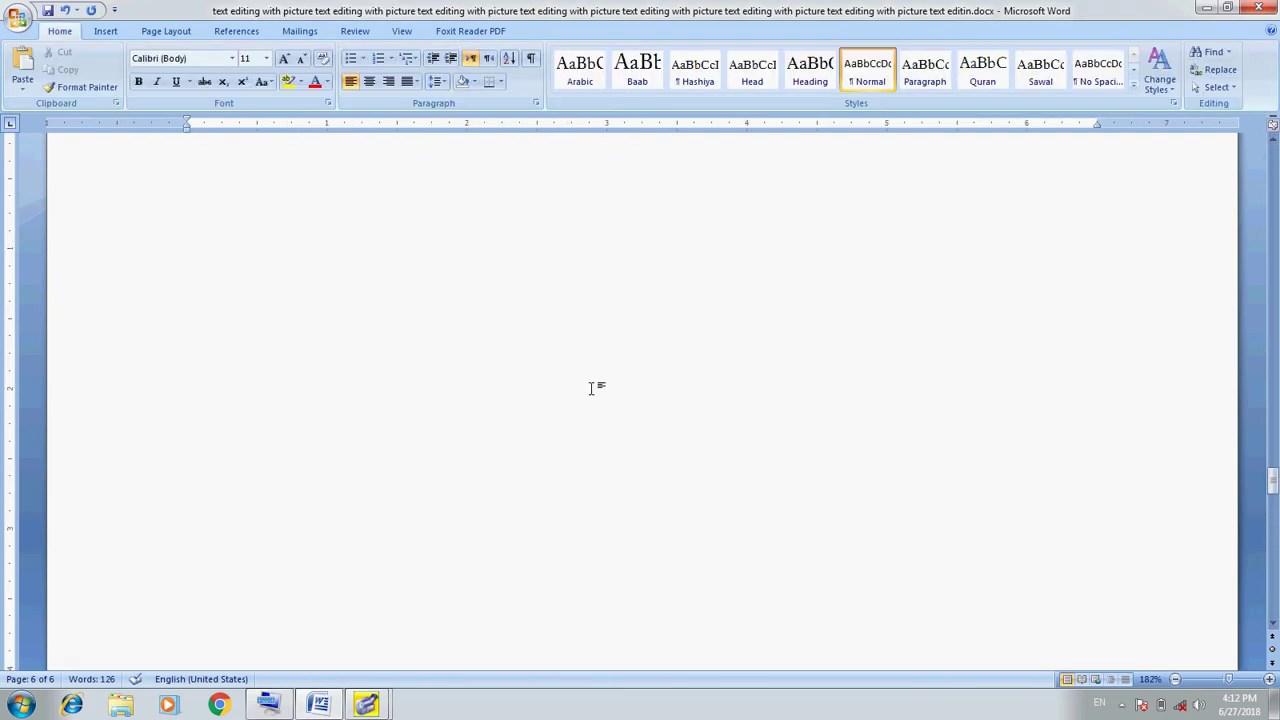
key("Up")
key("Up")
key("Up")
key("Up")
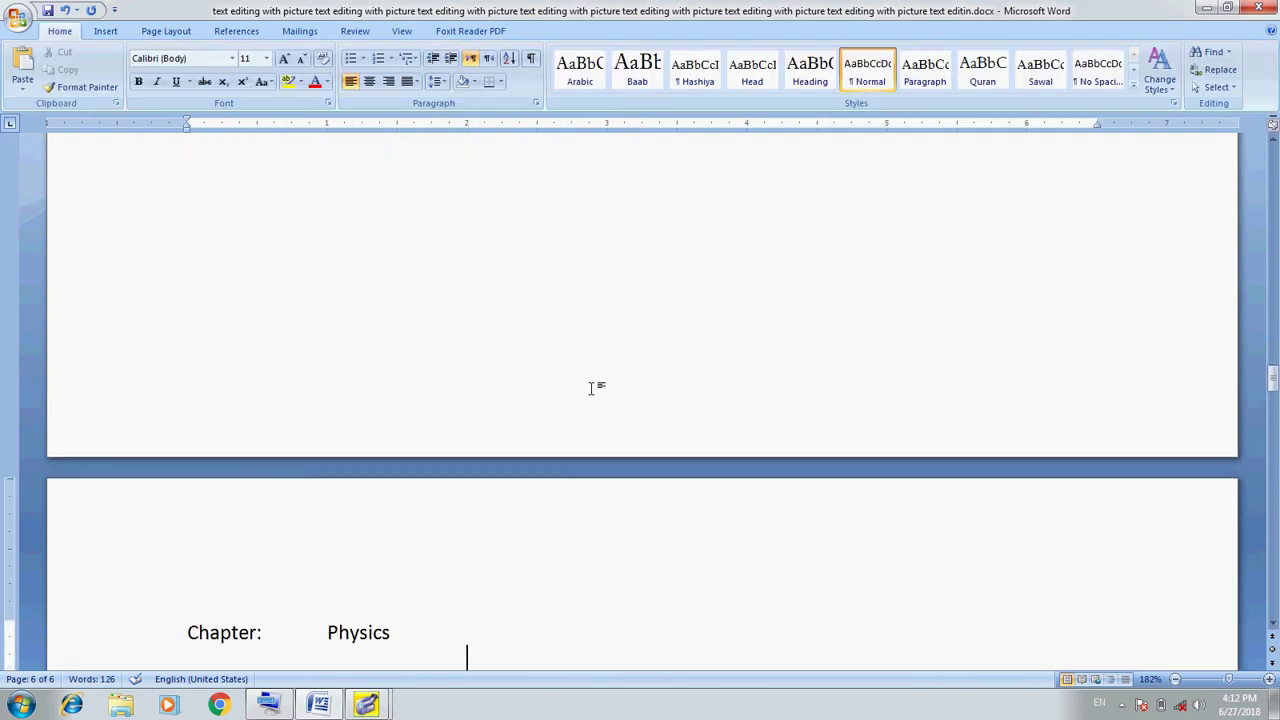
key("Down")
key("Up")
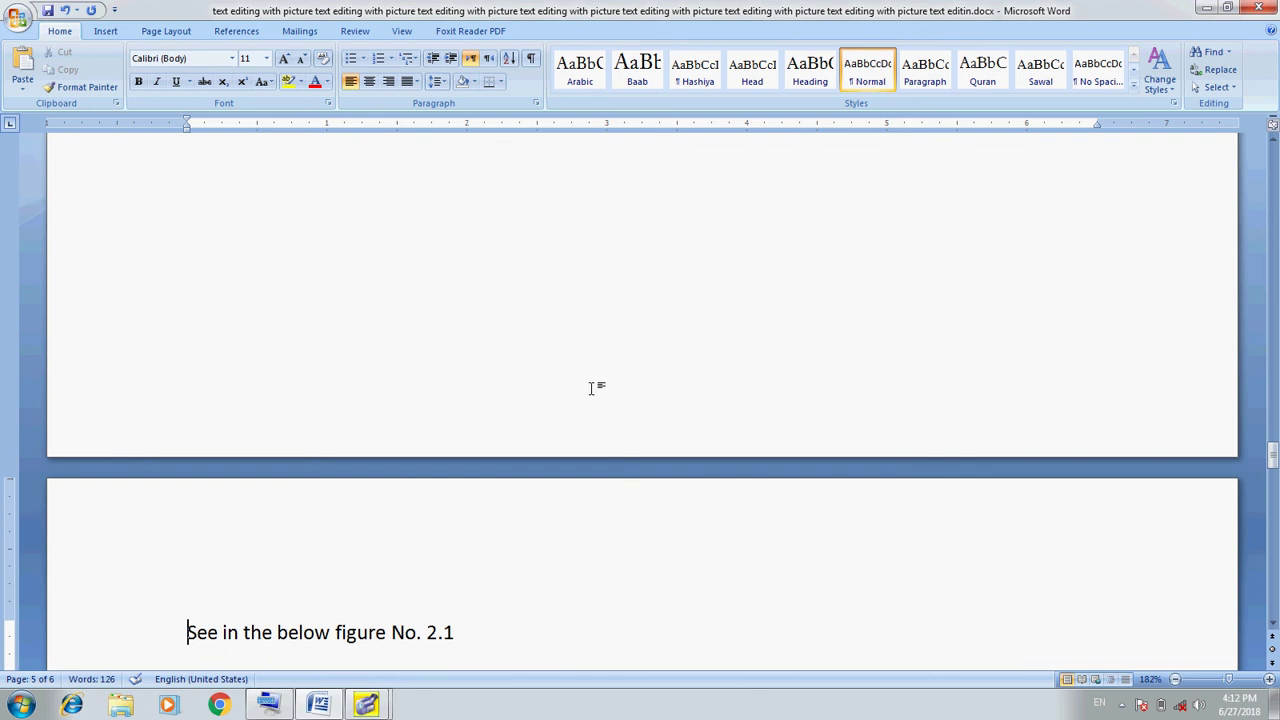
key("shift+Down")
key("shift+Left")
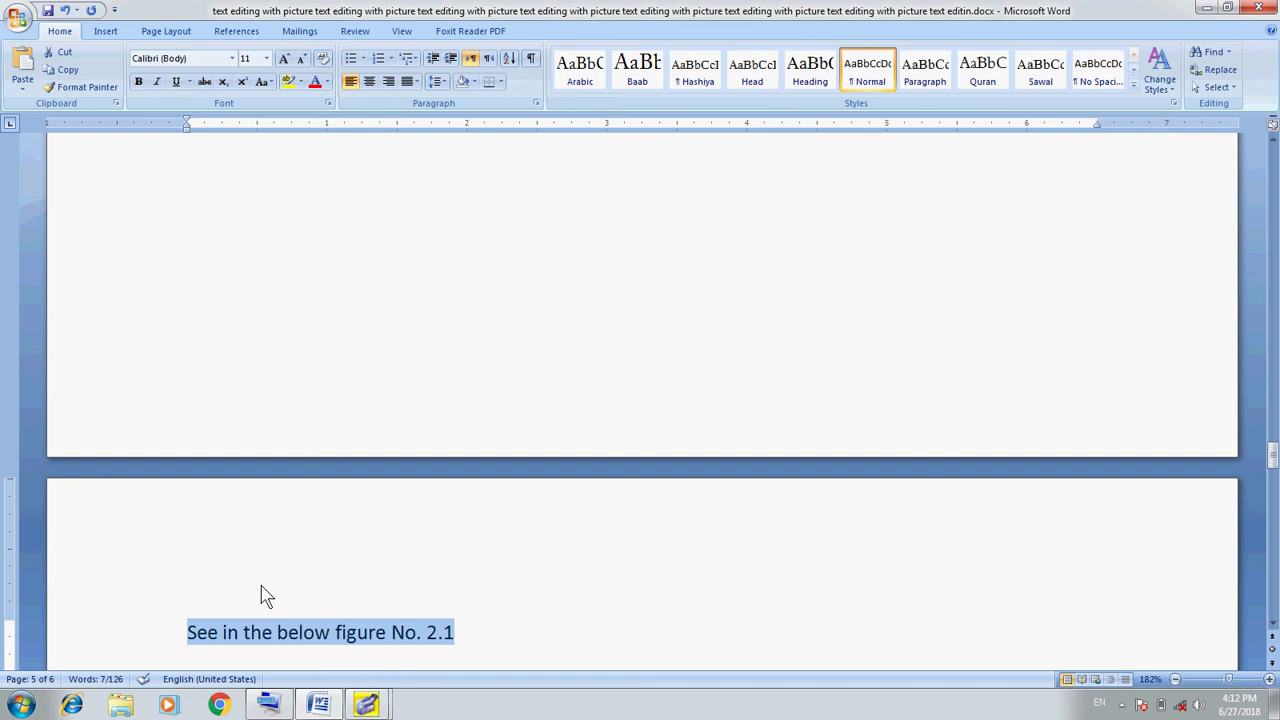
left_click(337, 632)
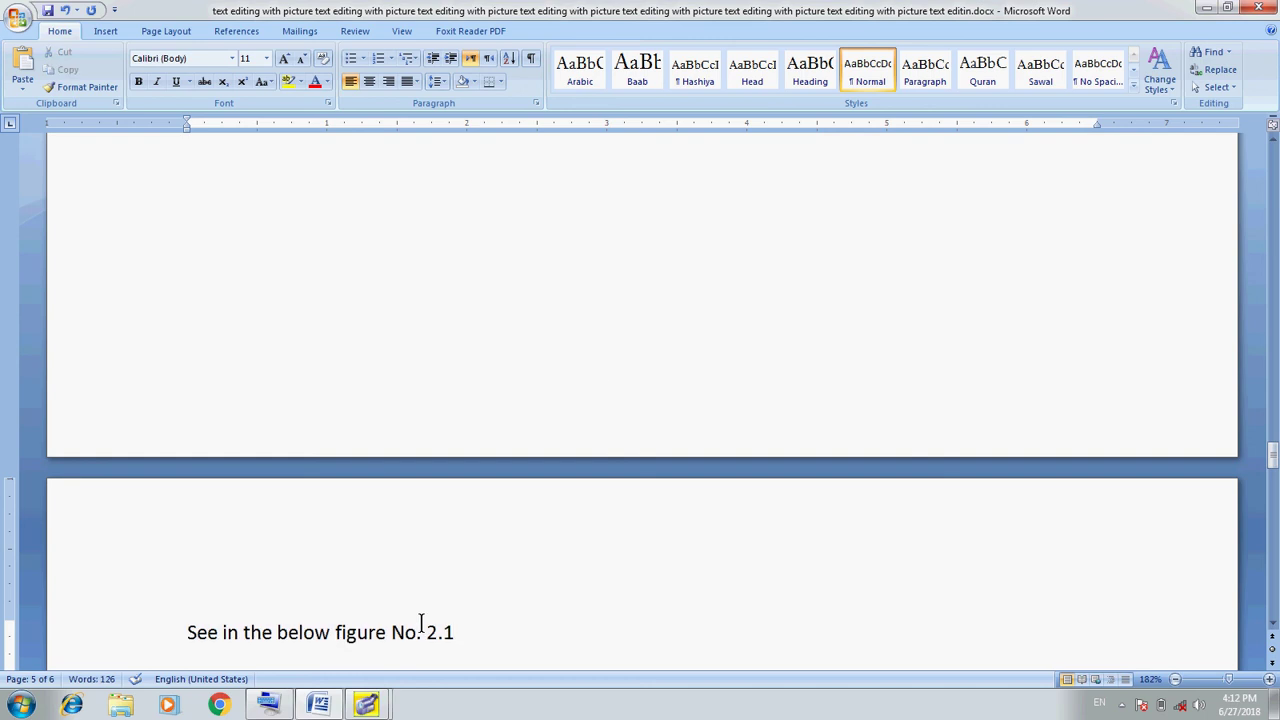
key("shift+End")
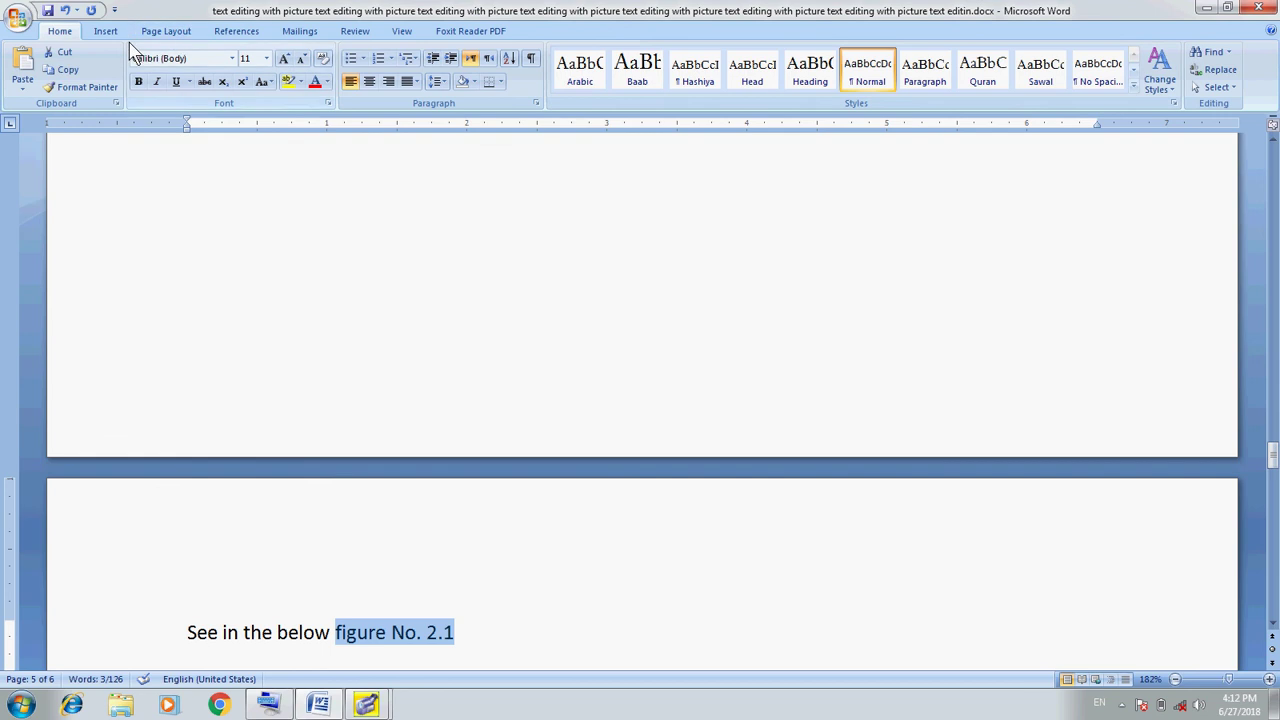
left_click(106, 31)
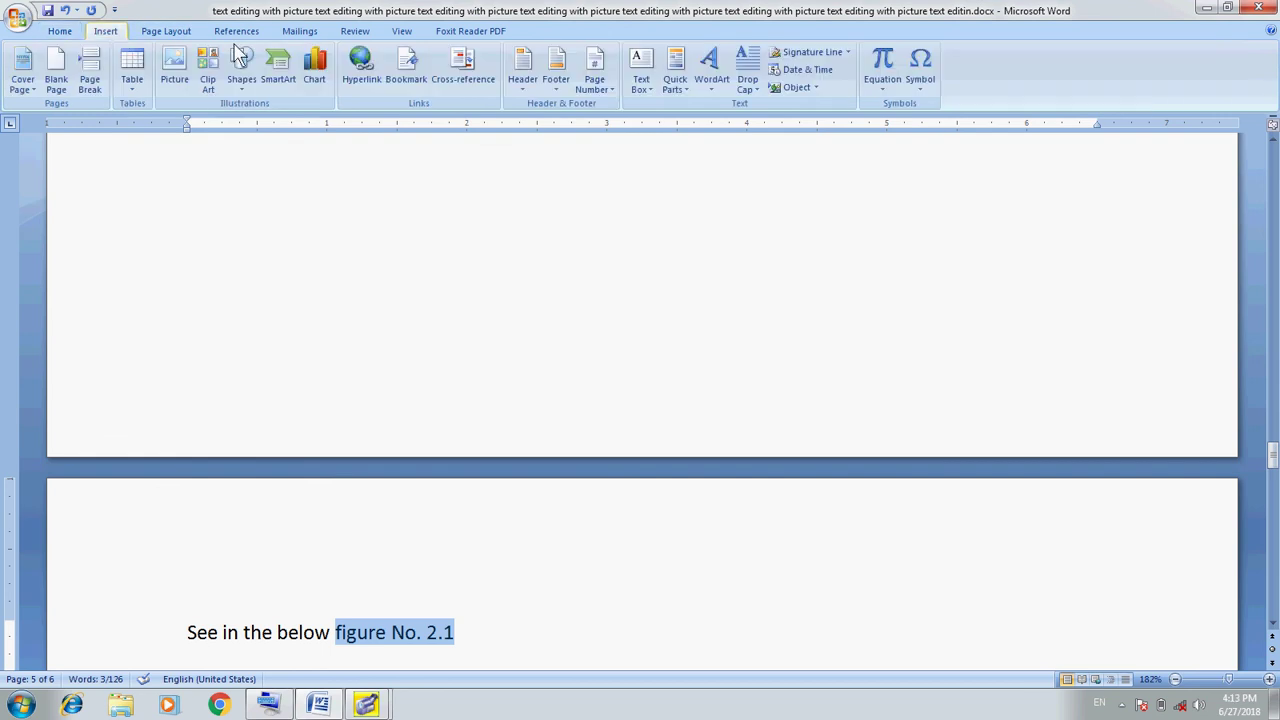
left_click(462, 68)
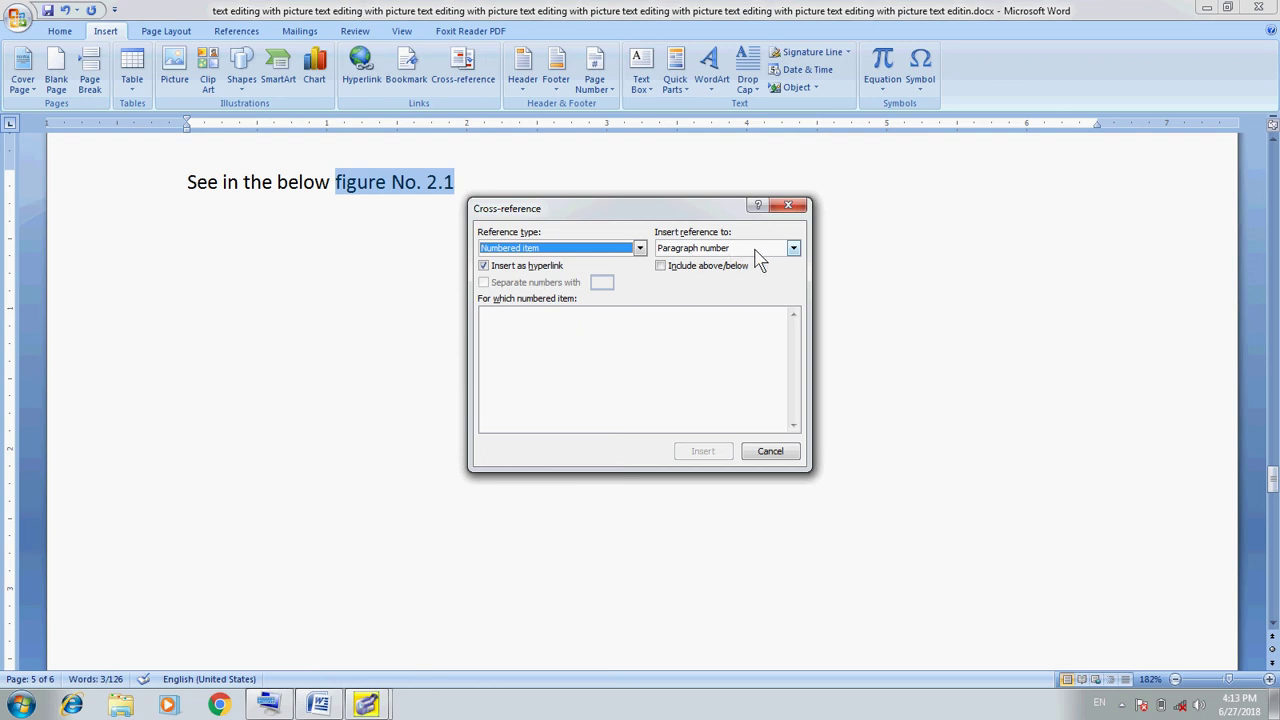
left_click(794, 249)
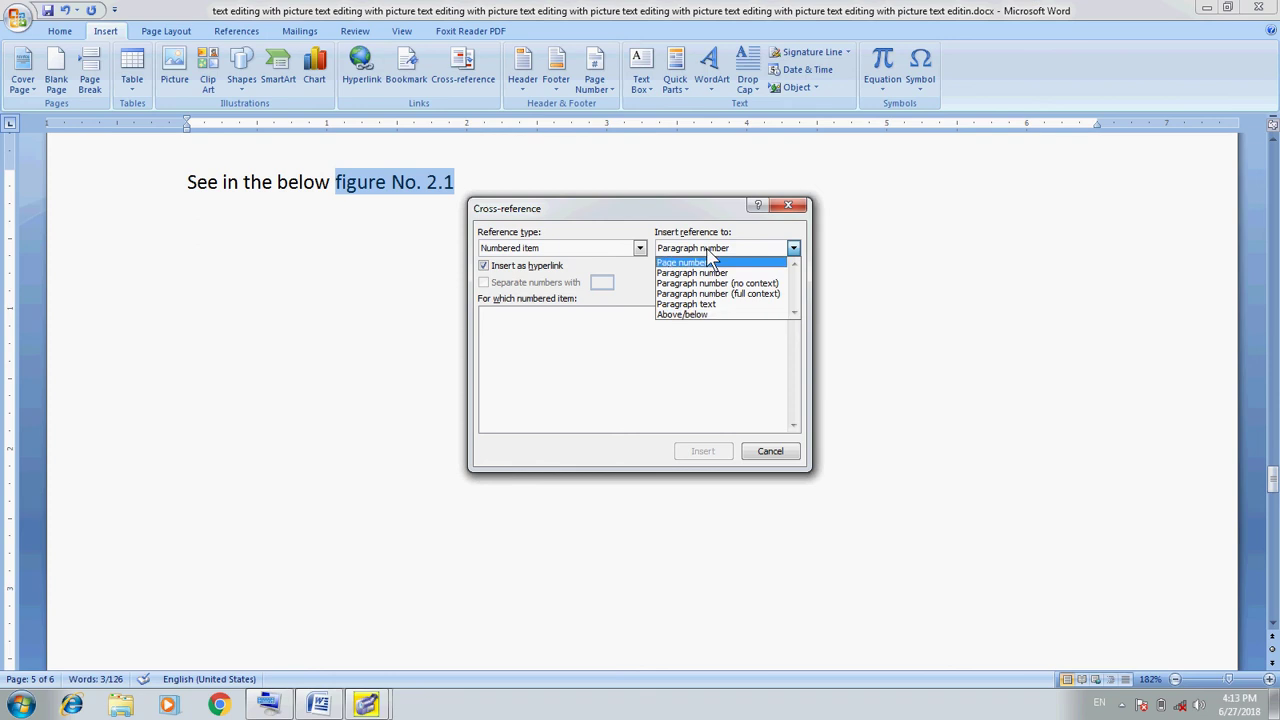
left_click(621, 212)
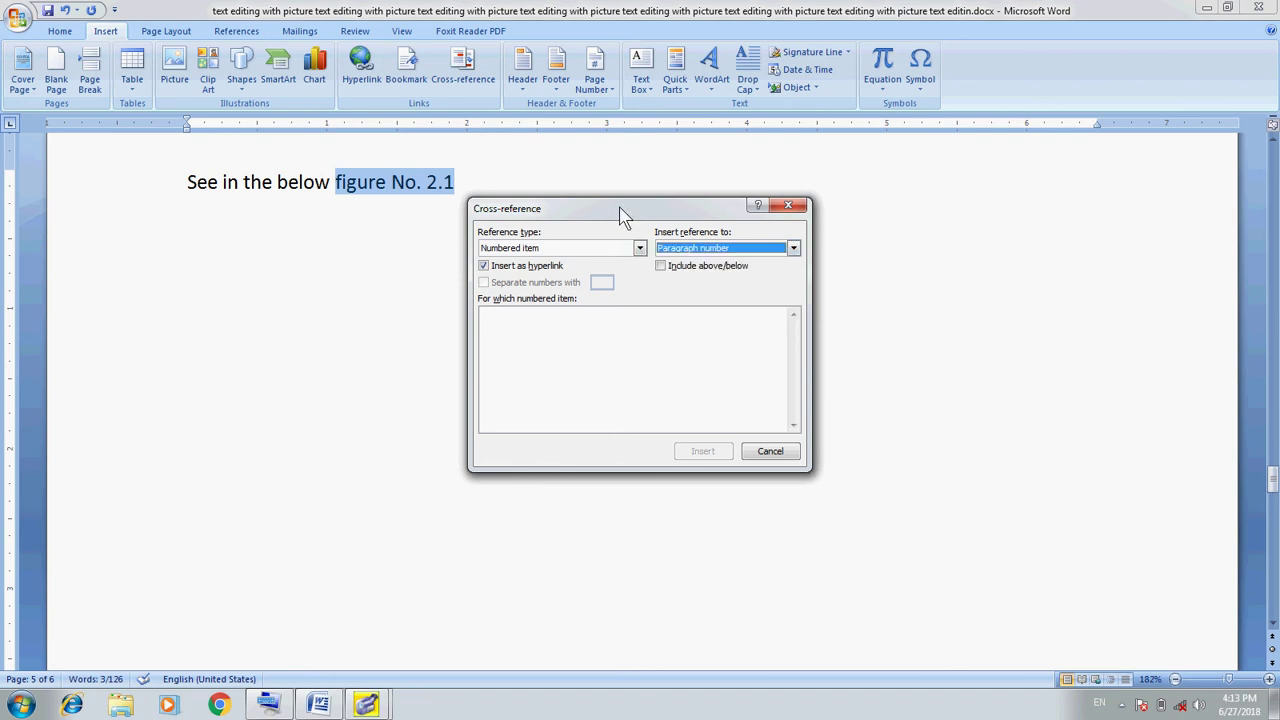
left_click(640, 249)
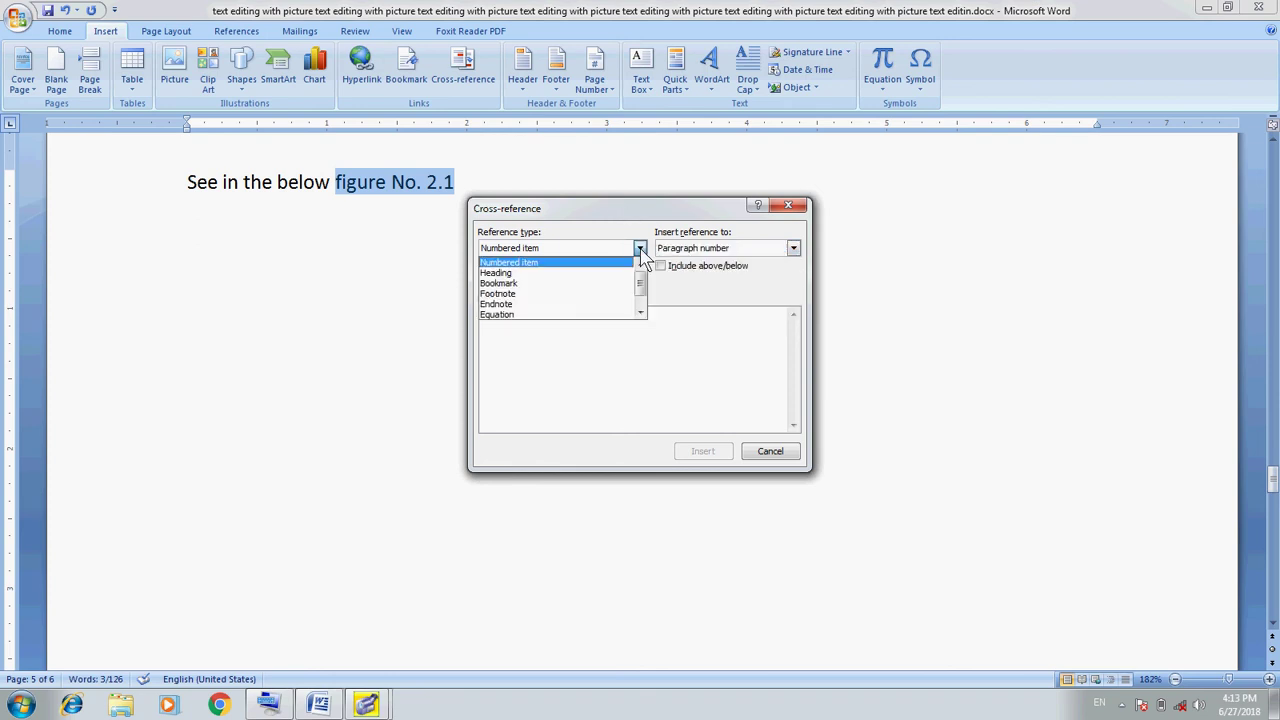
left_click(641, 315)
left_click(641, 315)
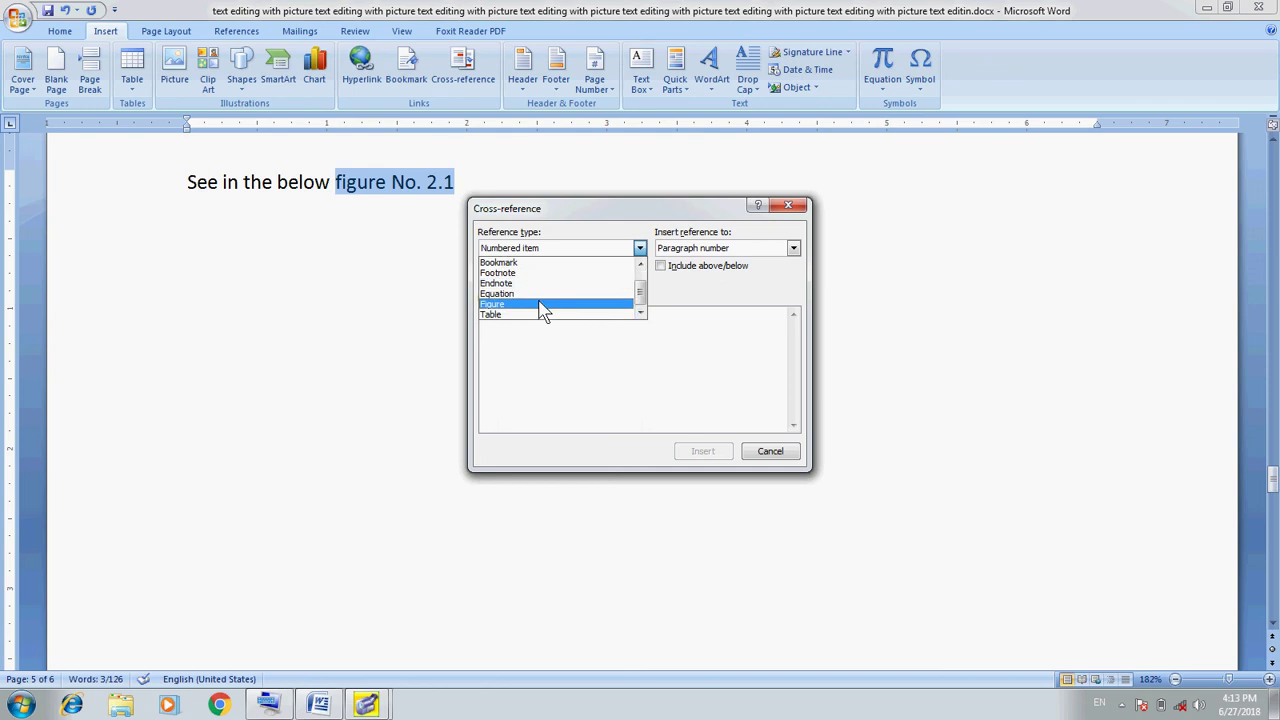
left_click(640, 263)
left_click(640, 263)
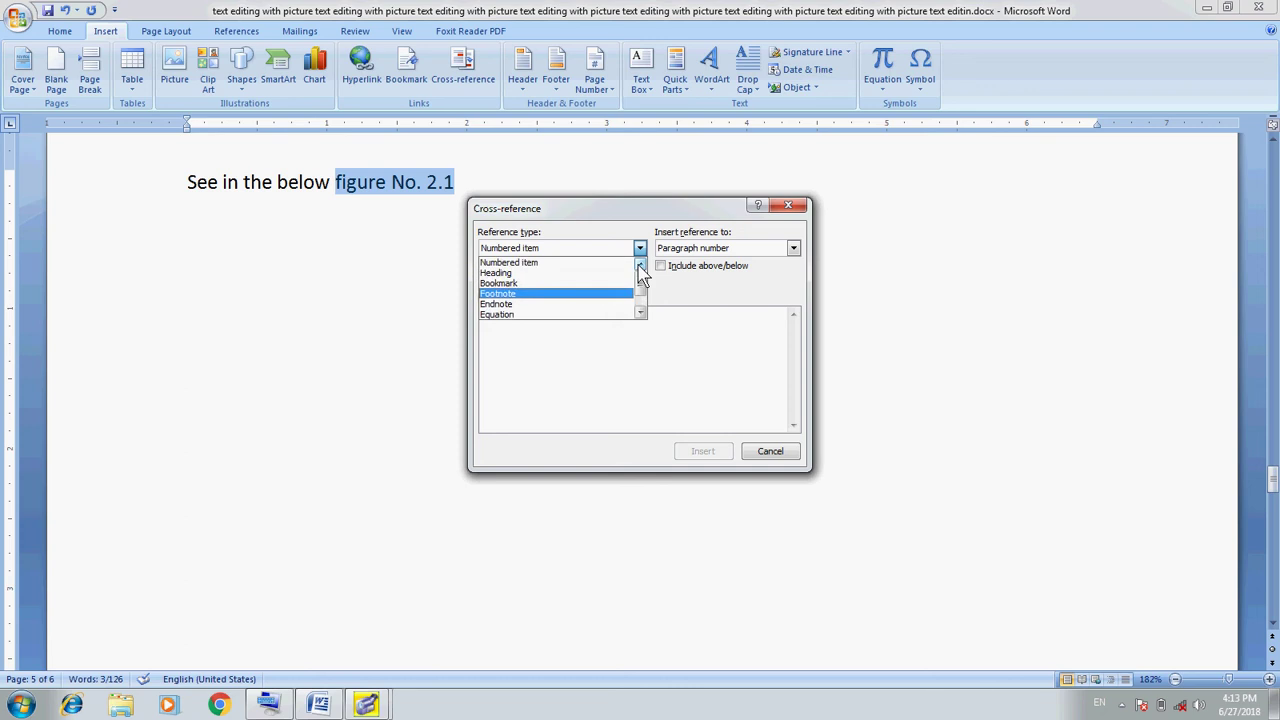
left_click(703, 375)
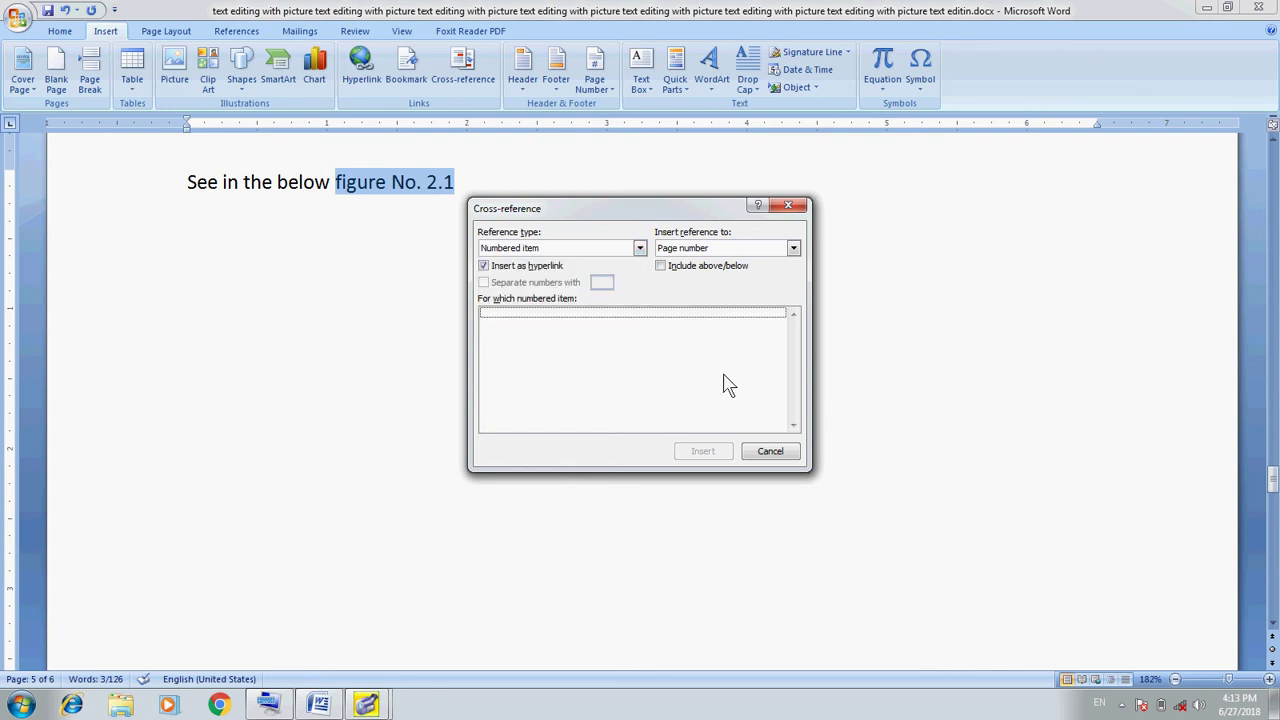
left_click(772, 452)
left_click(379, 346)
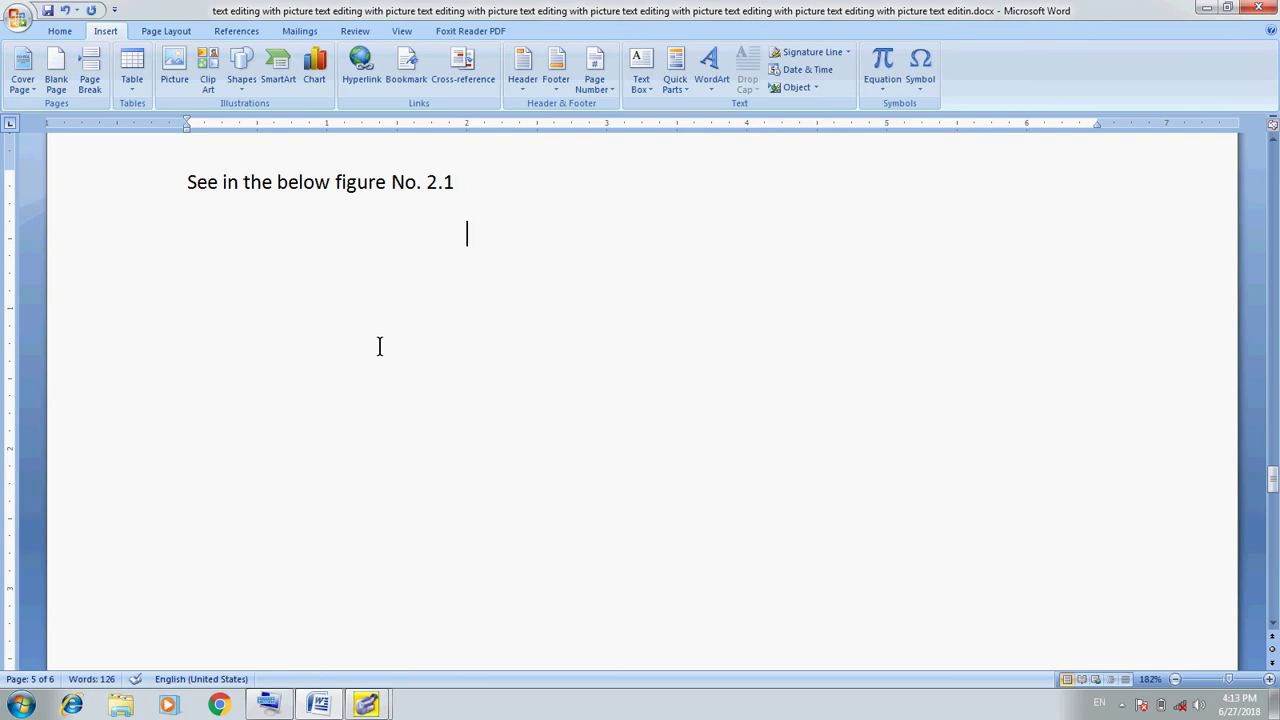
Select the 'See the figure here.' text box on page 6 and press Delete to remove it
key("Down")
key("shift+Down")
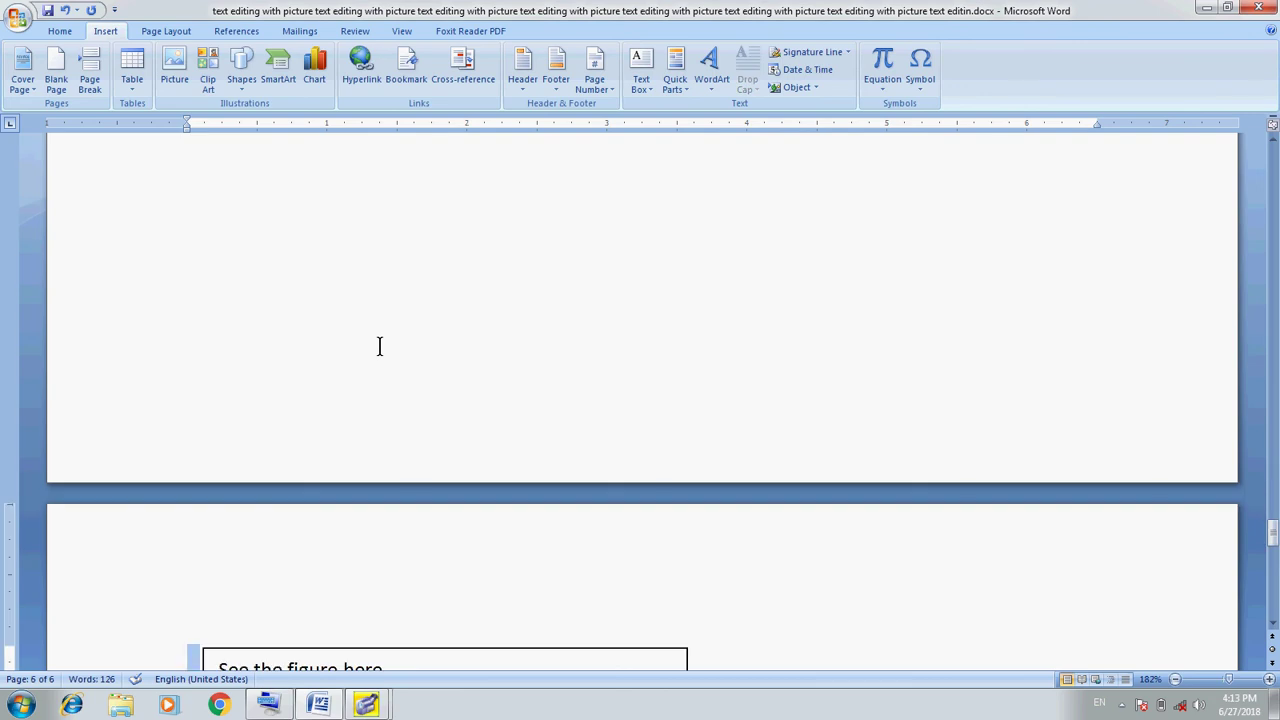
key("shift+Up")
left_click_drag(1273, 626, 1273, 626)
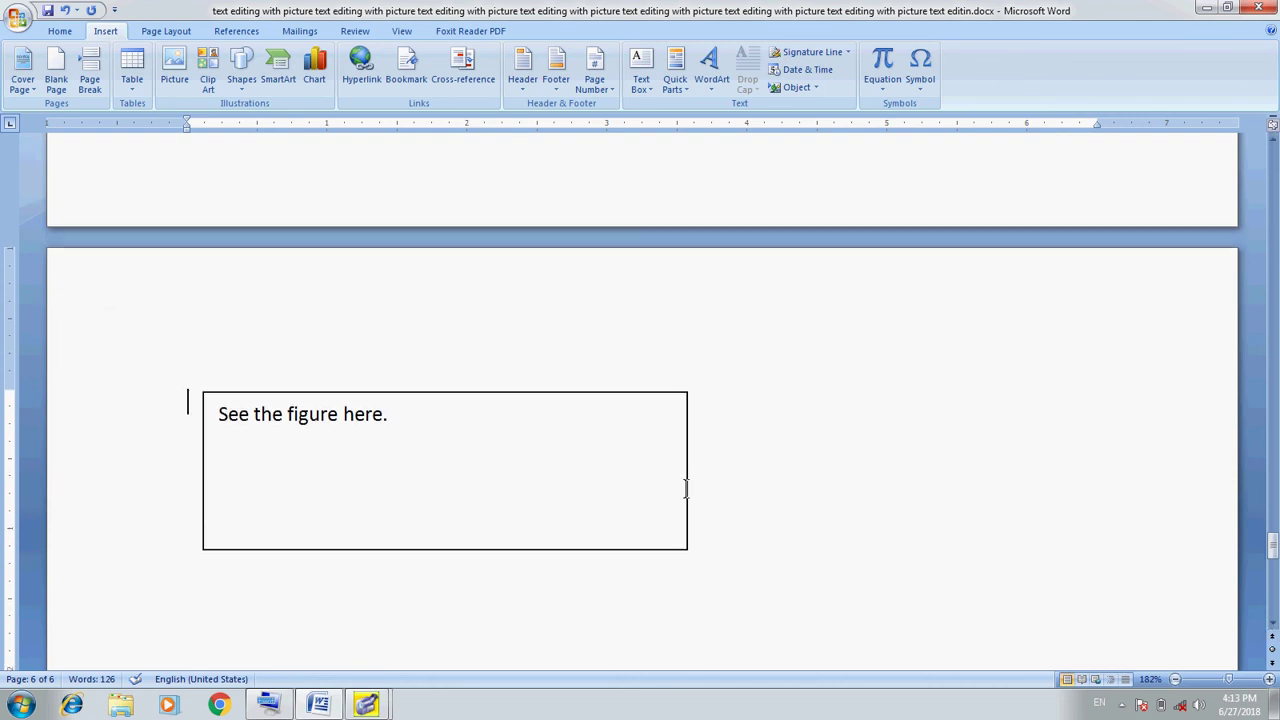
left_click(686, 490)
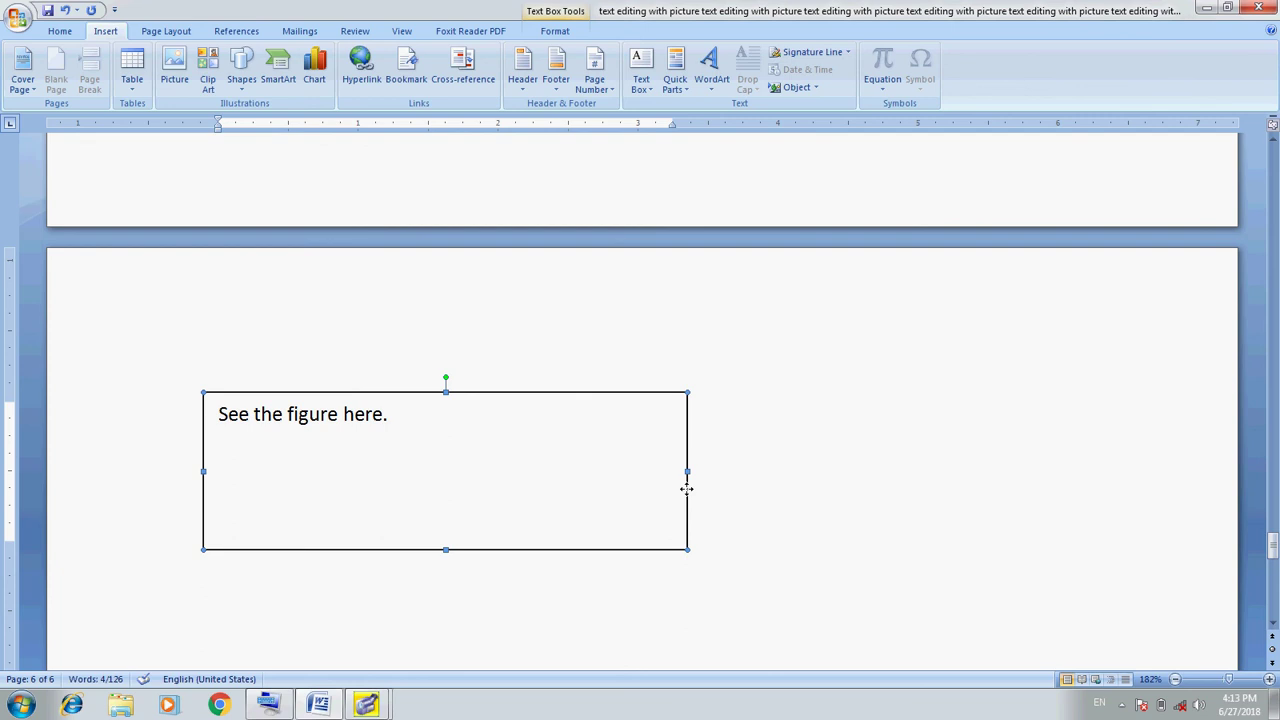
key("Delete")
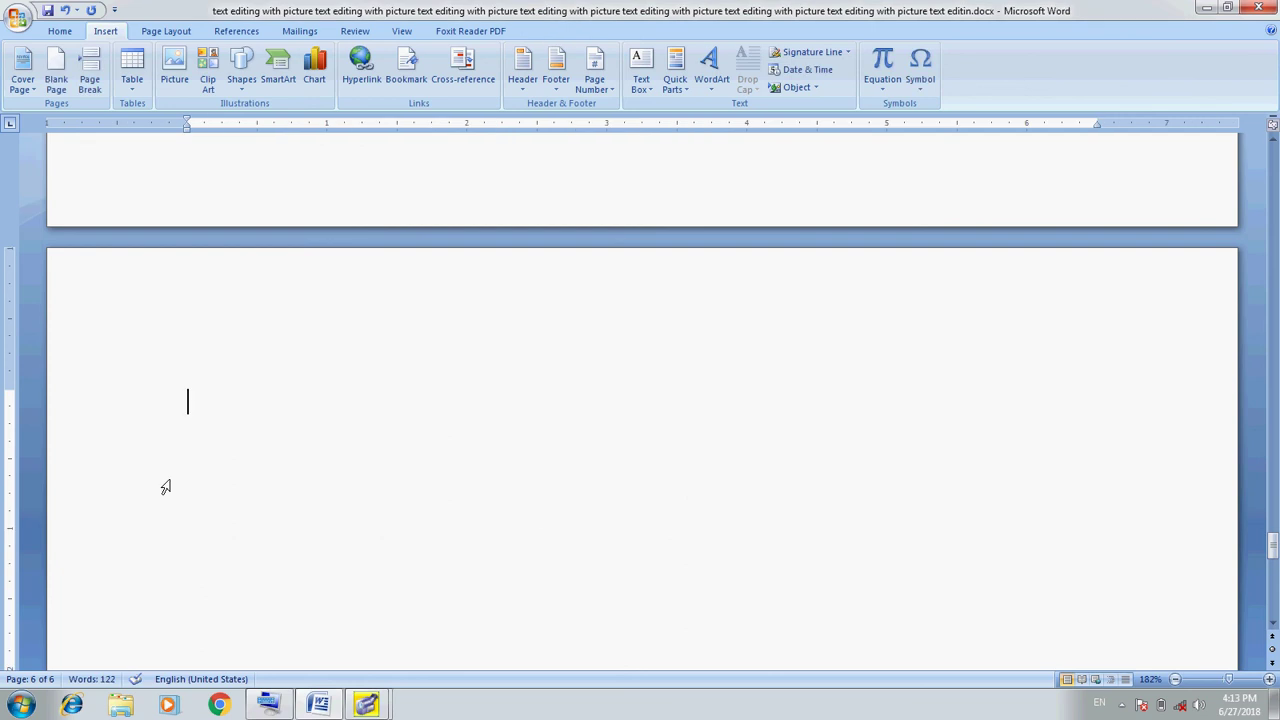
Type 'Heading One' on page 6 and apply the Heading 1 style to it
type("Hea")
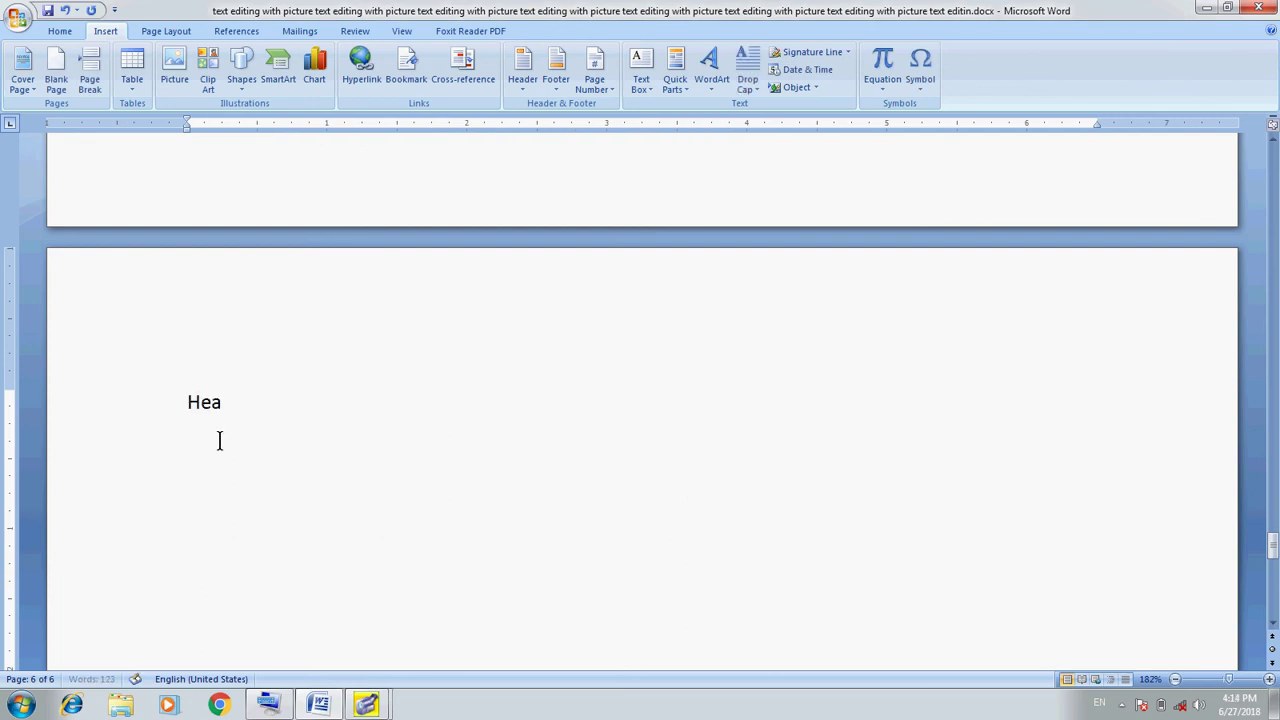
type("ding One")
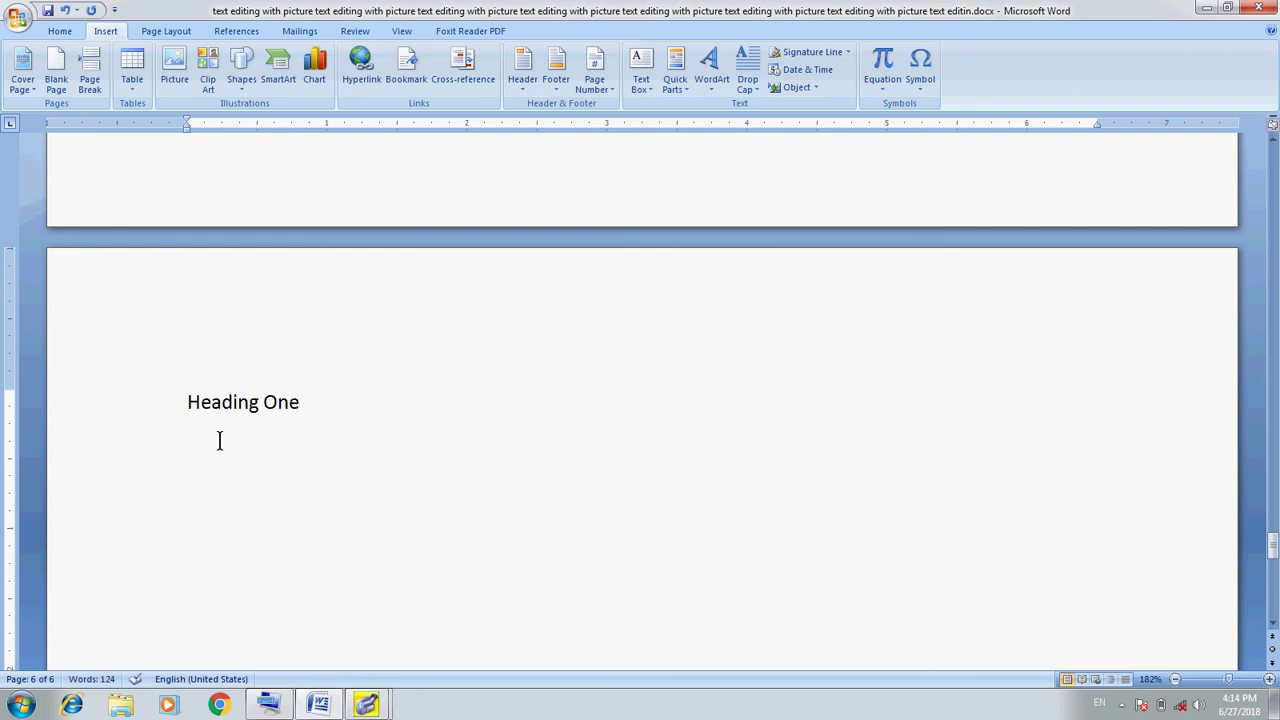
key("shift+Home")
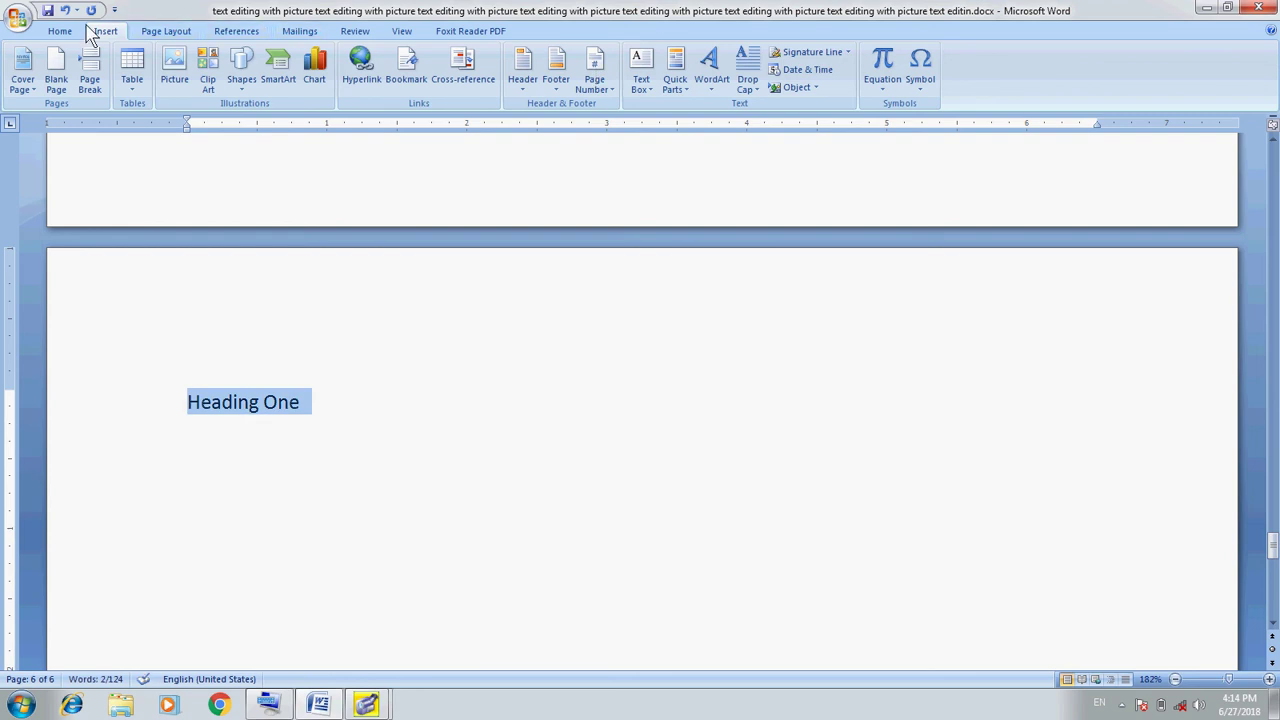
left_click(60, 31)
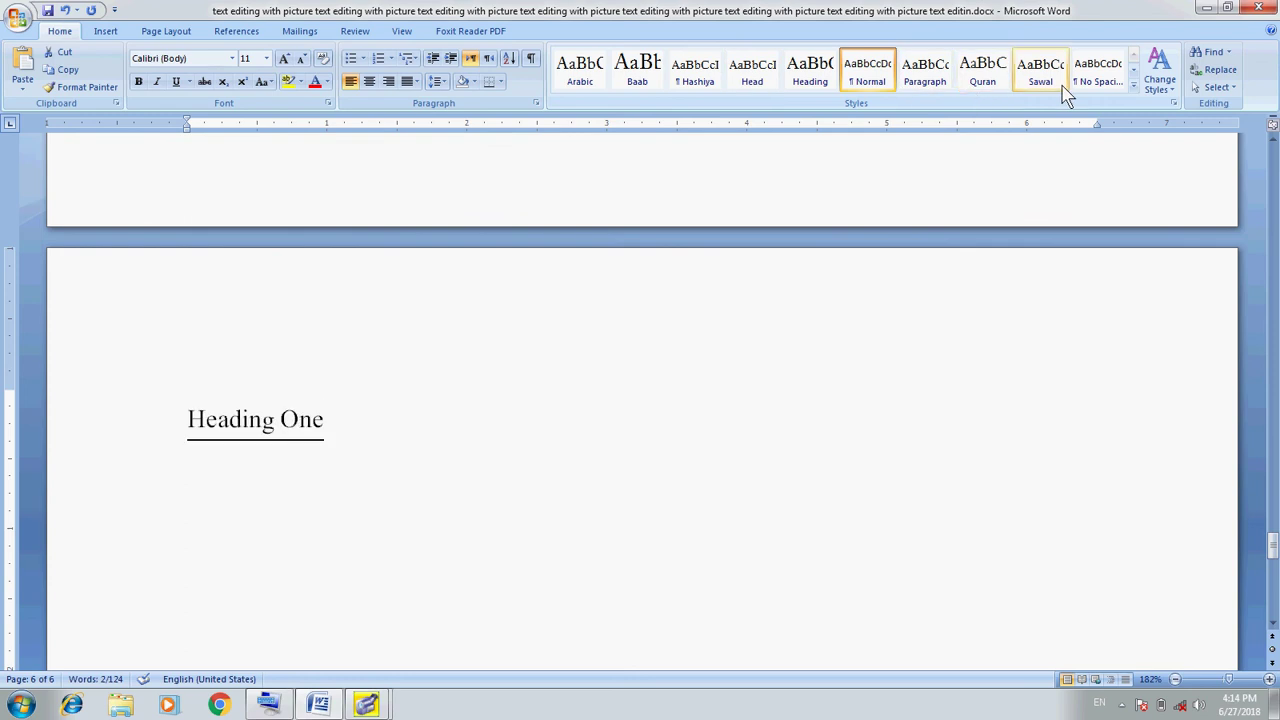
left_click(1134, 88)
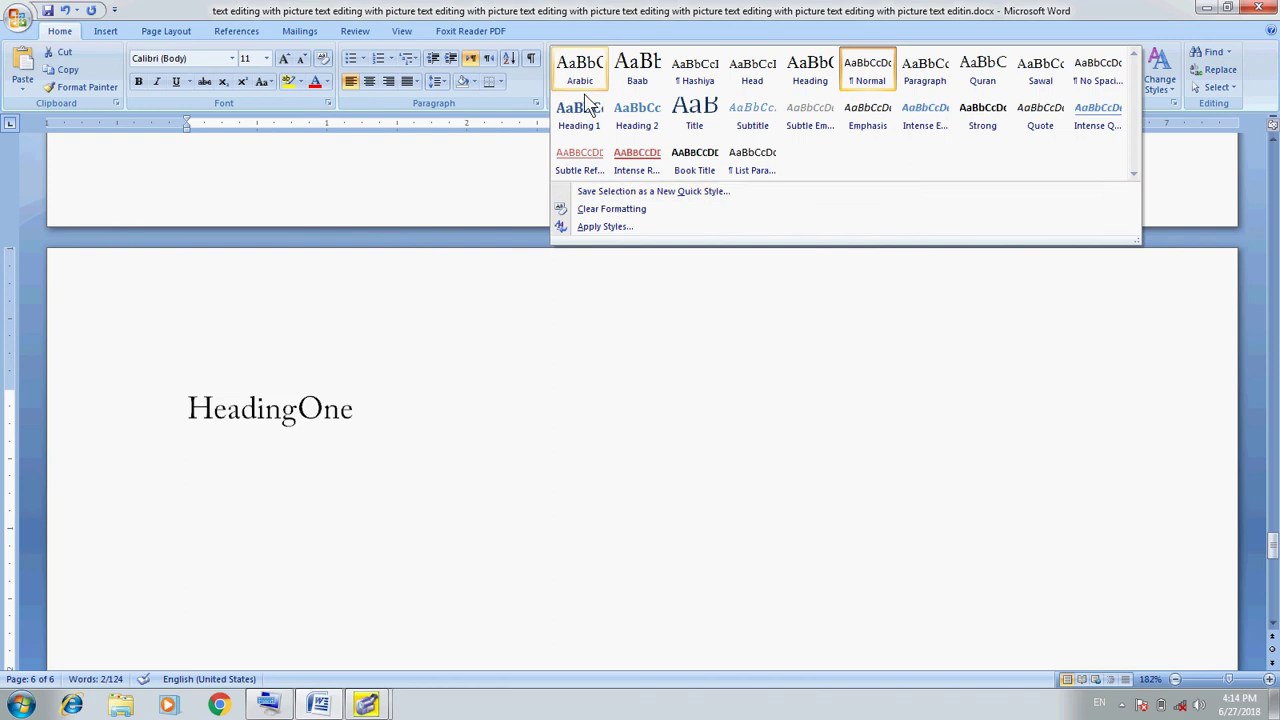
left_click(587, 125)
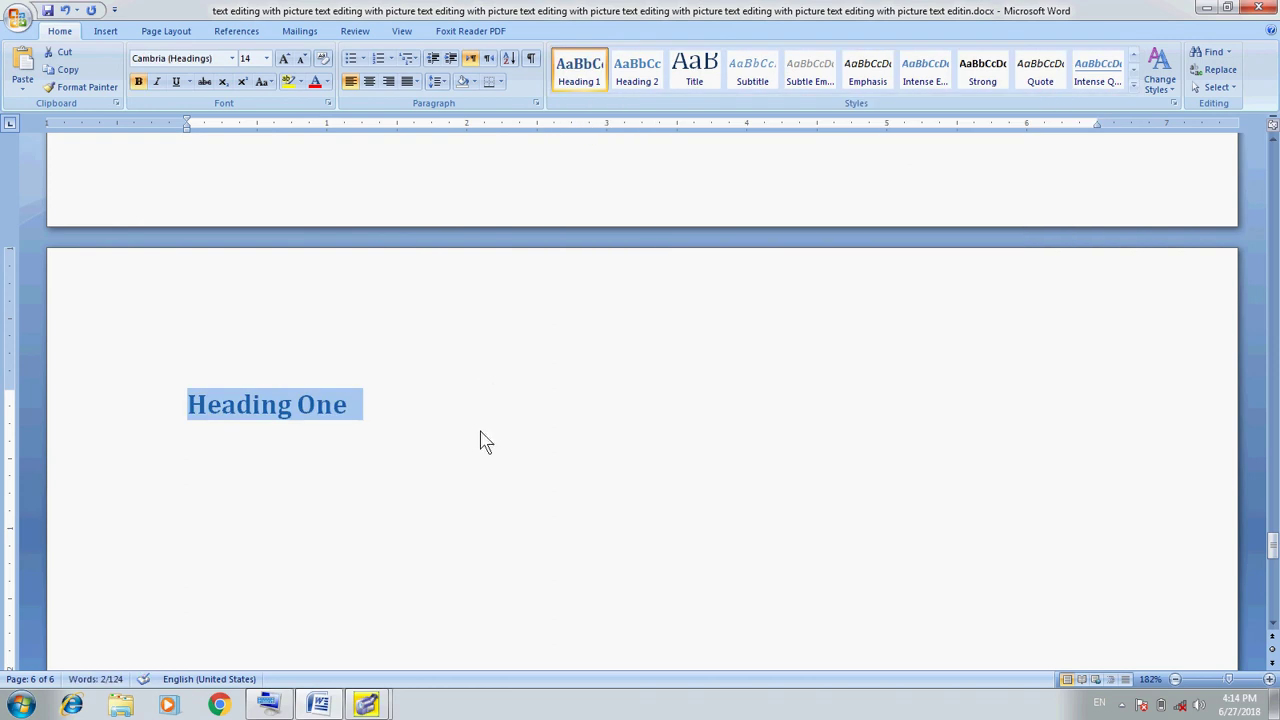
left_click(386, 411)
Move back up and reselect 'figure No. 2.1' on page 5
key("Up")
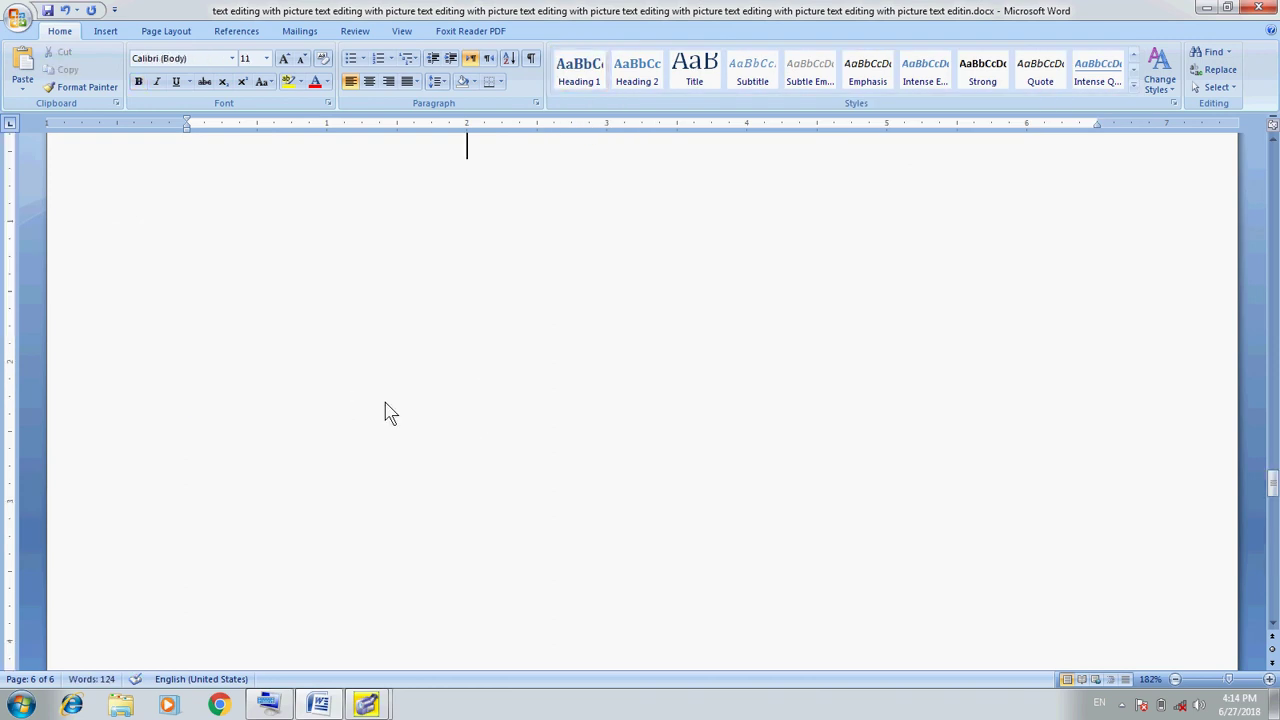
key("Up")
key("Up")
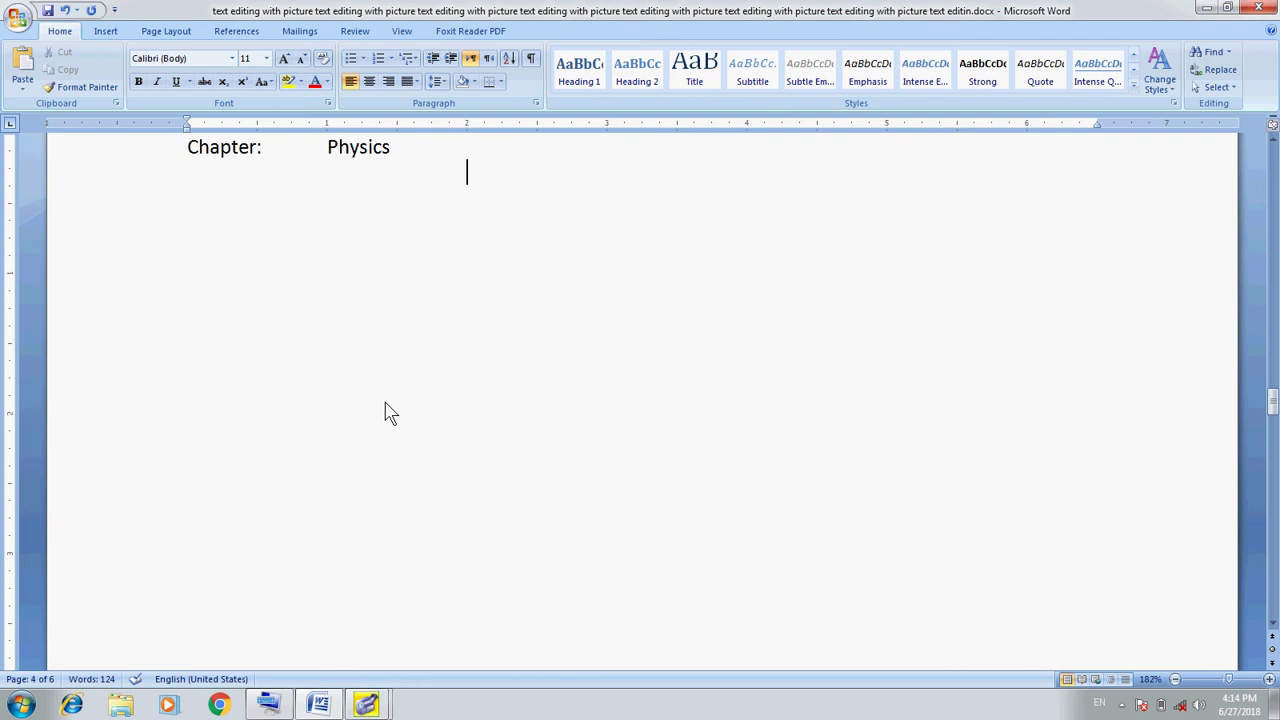
key("Up")
key("Up")
key("Left")
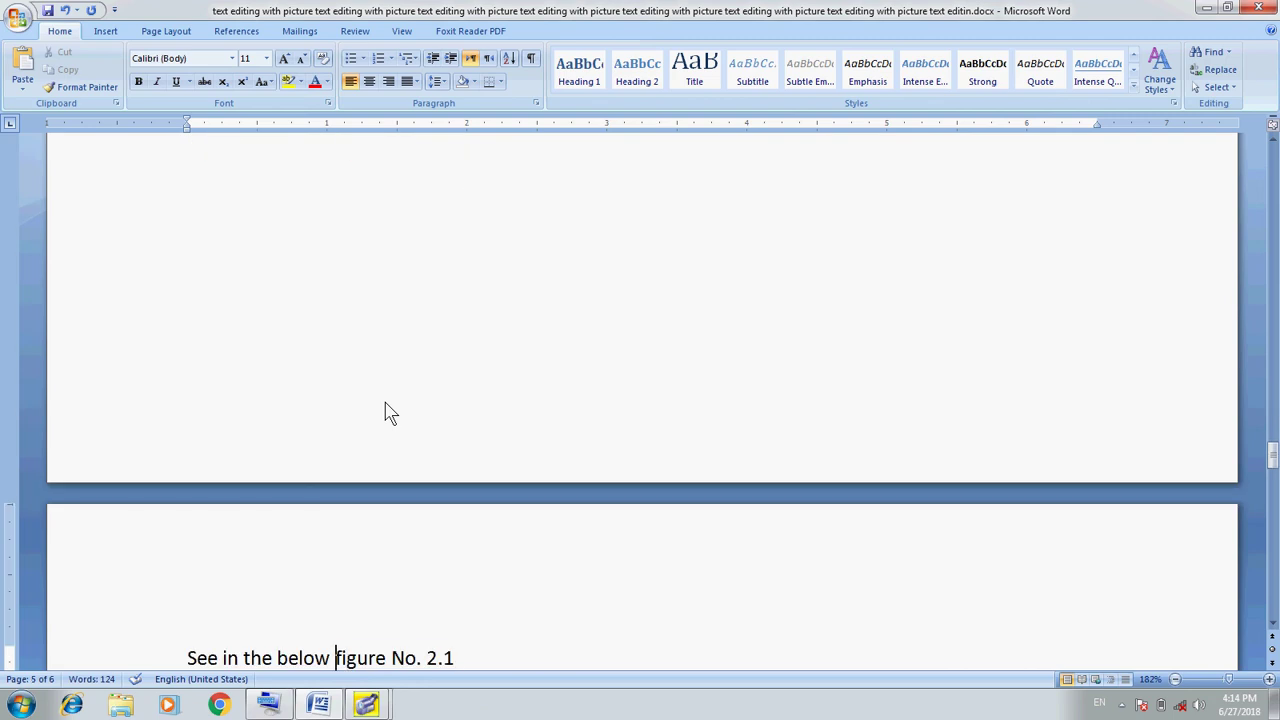
key("shift+End")
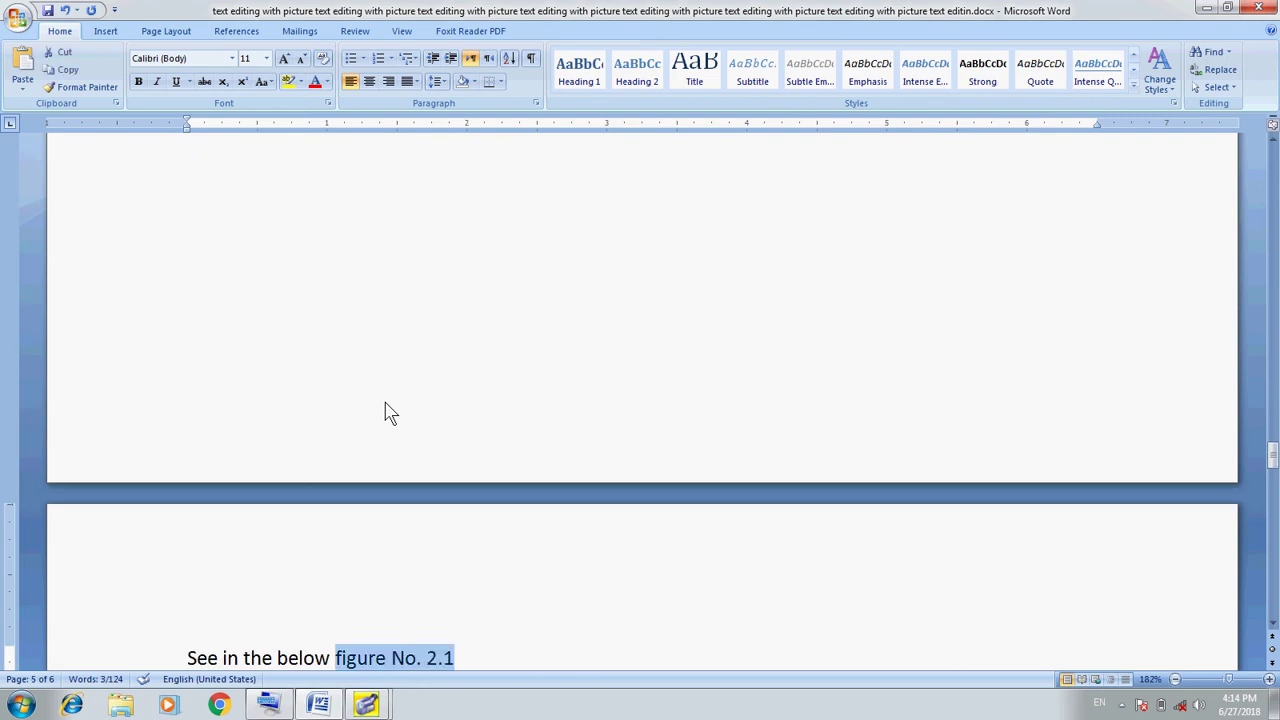
Scroll until the 'See in the below figure No. 2.1' line on page 5 is fully visible
left_click(1273, 625)
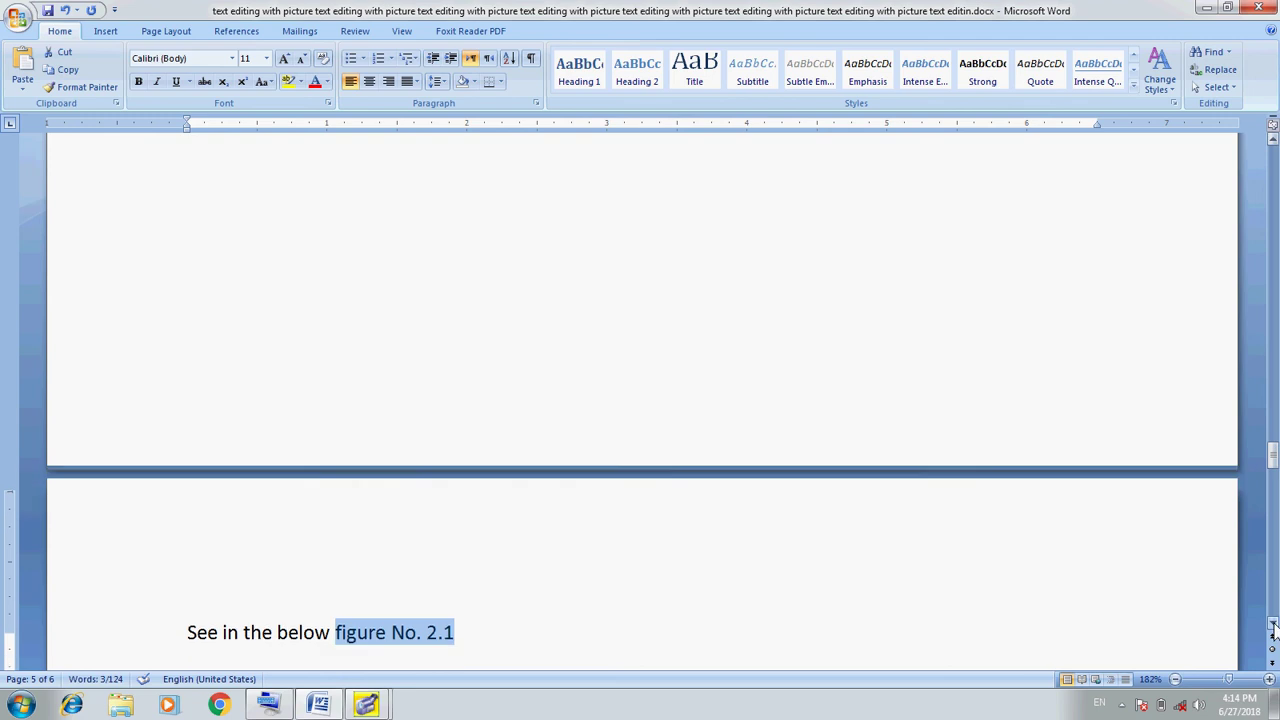
left_click(1273, 625)
left_click(1273, 625)
left_click(1273, 625)
left_click(1273, 625)
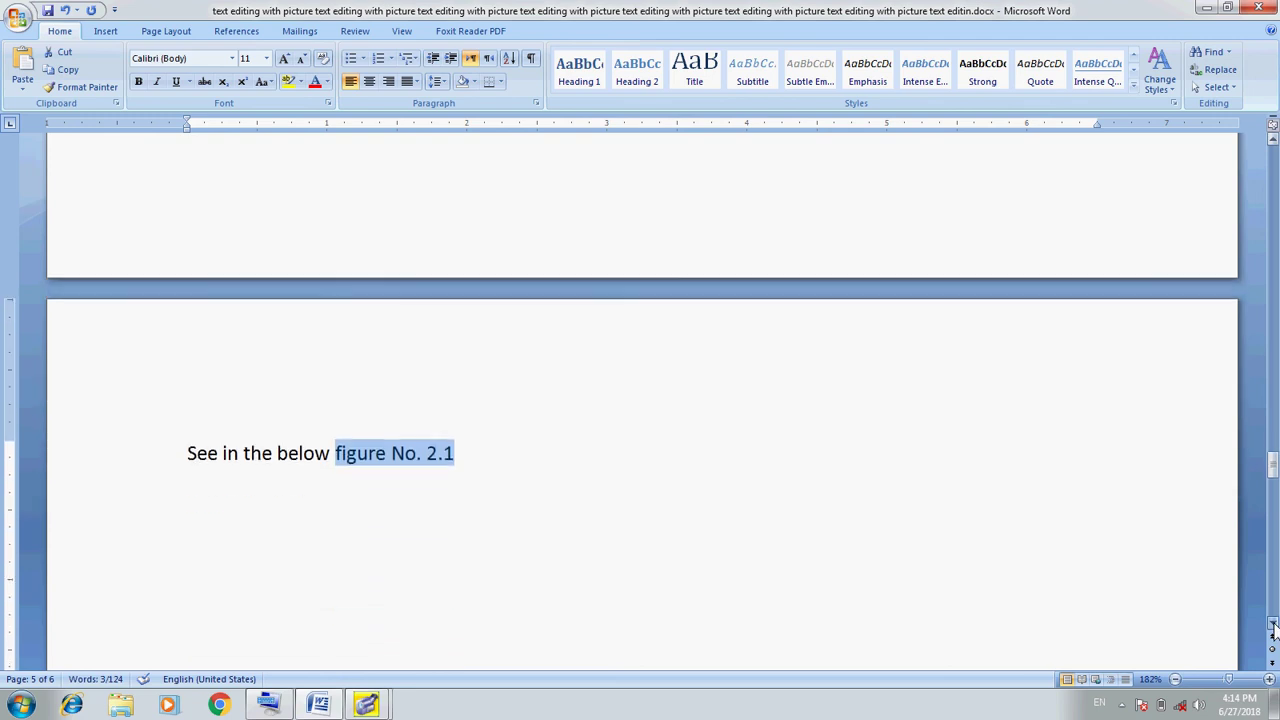
left_click(1273, 625)
left_click(1273, 625)
left_click(1273, 625)
left_click(1273, 625)
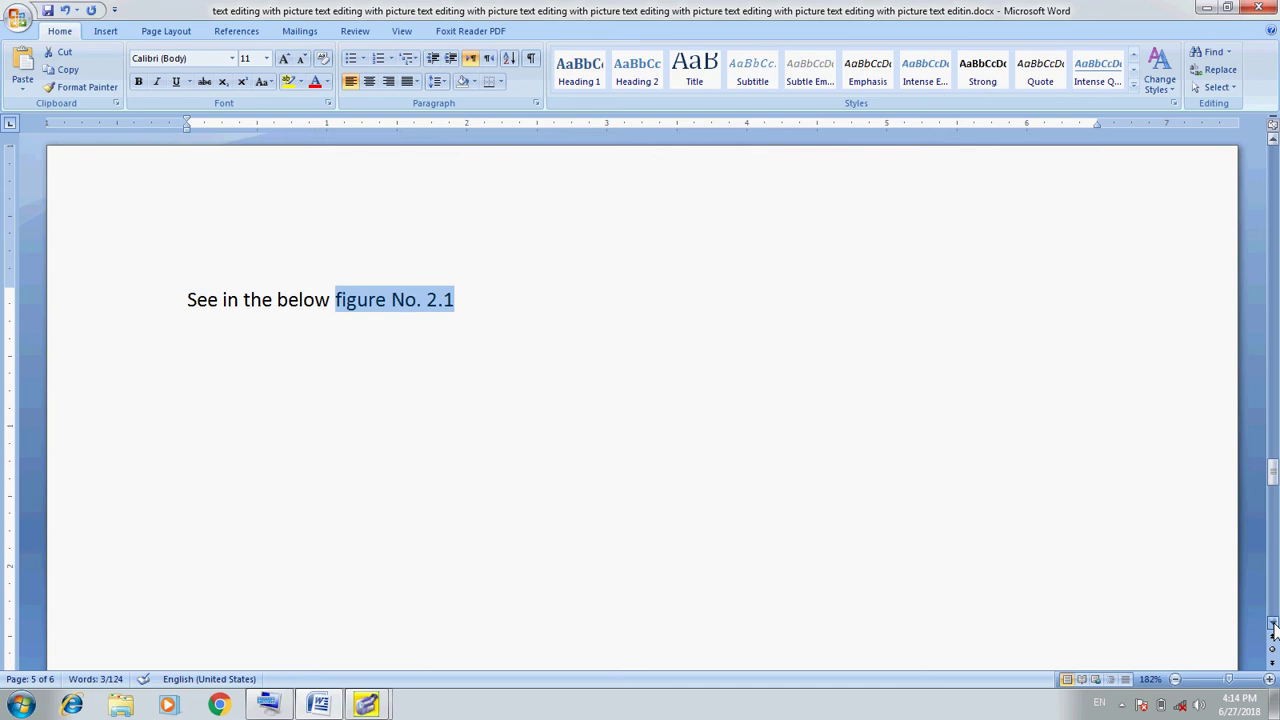
left_click(1273, 625)
left_click(1273, 625)
left_click(1273, 625)
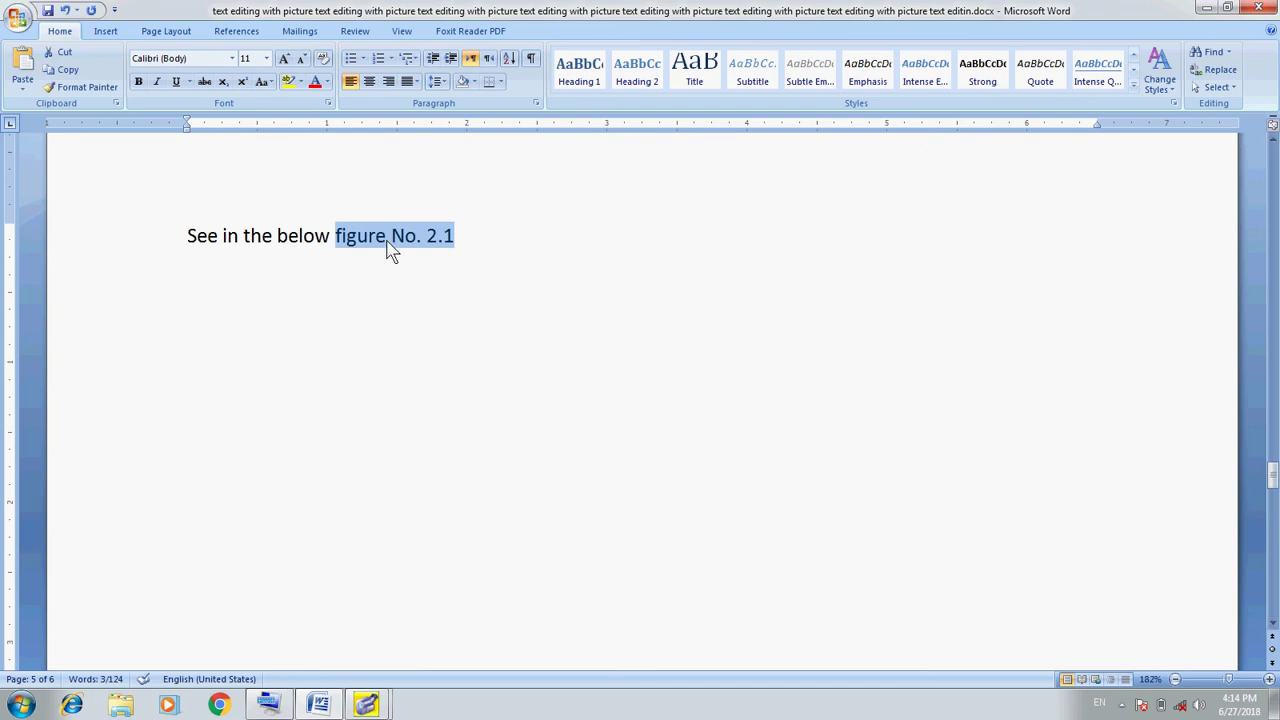
Insert a Heading-text cross-reference to 'Heading One' twice in place of 'figure No. 2.1'
left_click(105, 31)
left_click(463, 70)
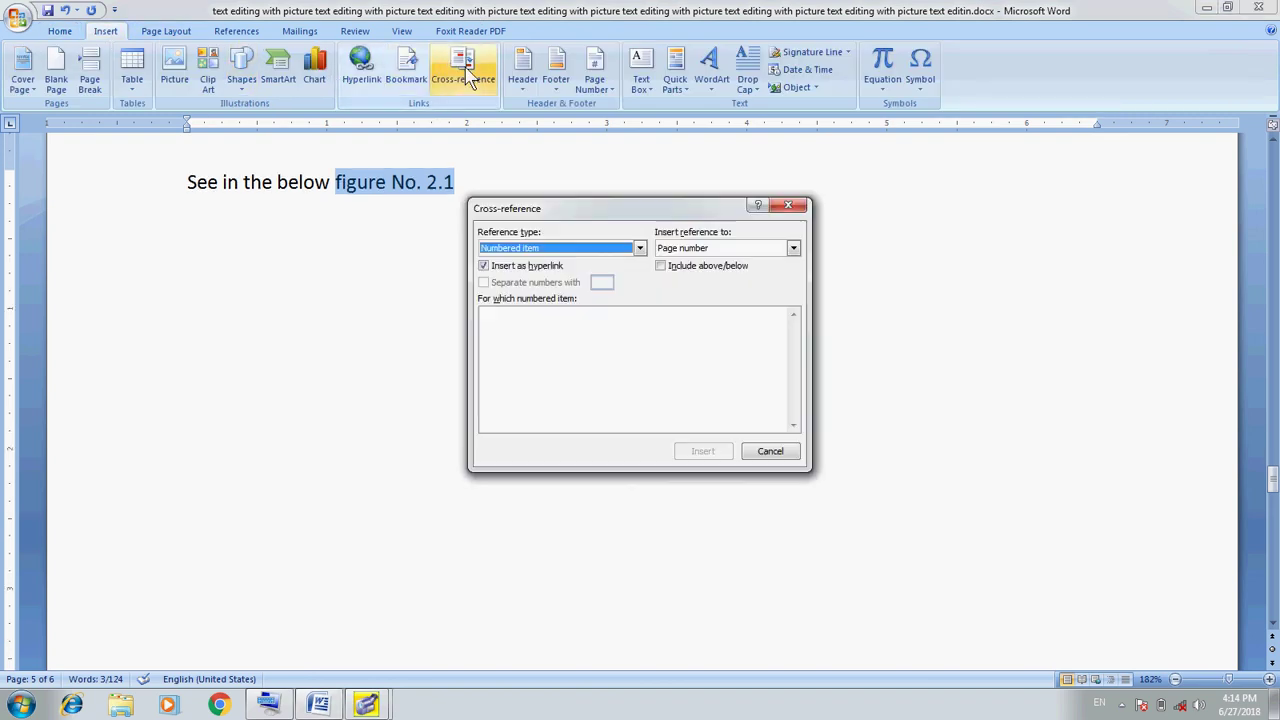
left_click(639, 248)
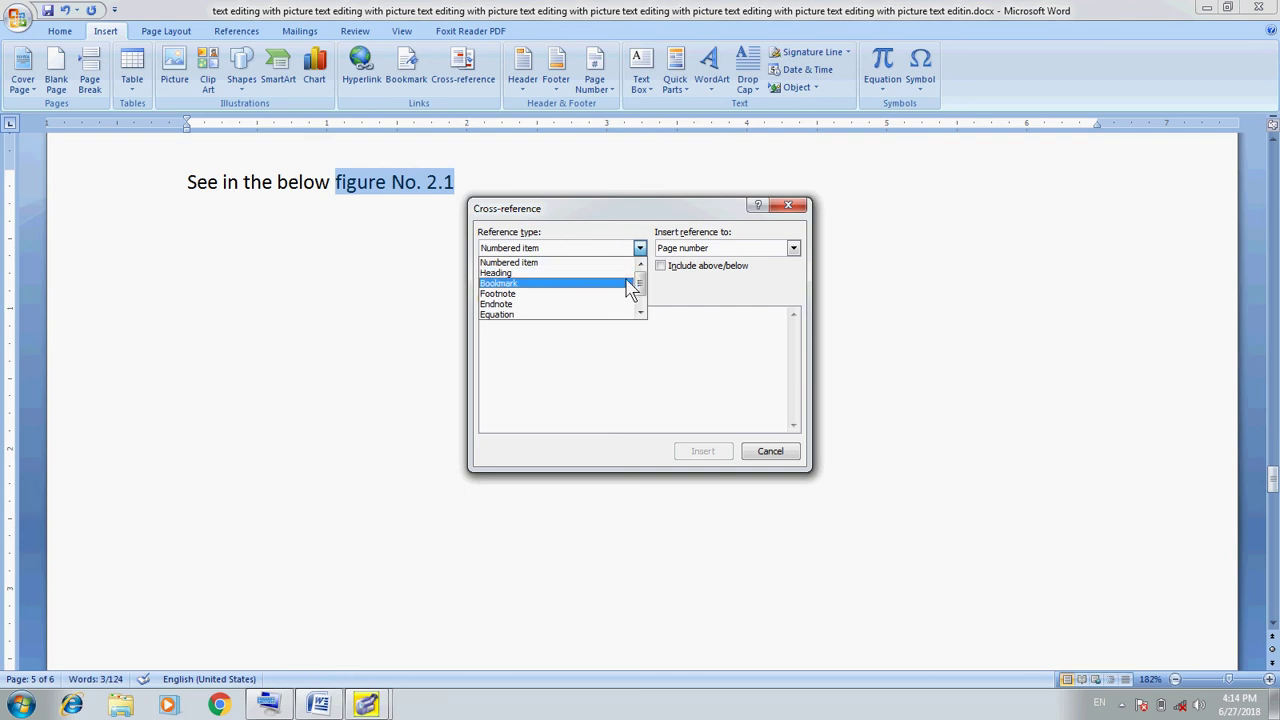
left_click(620, 273)
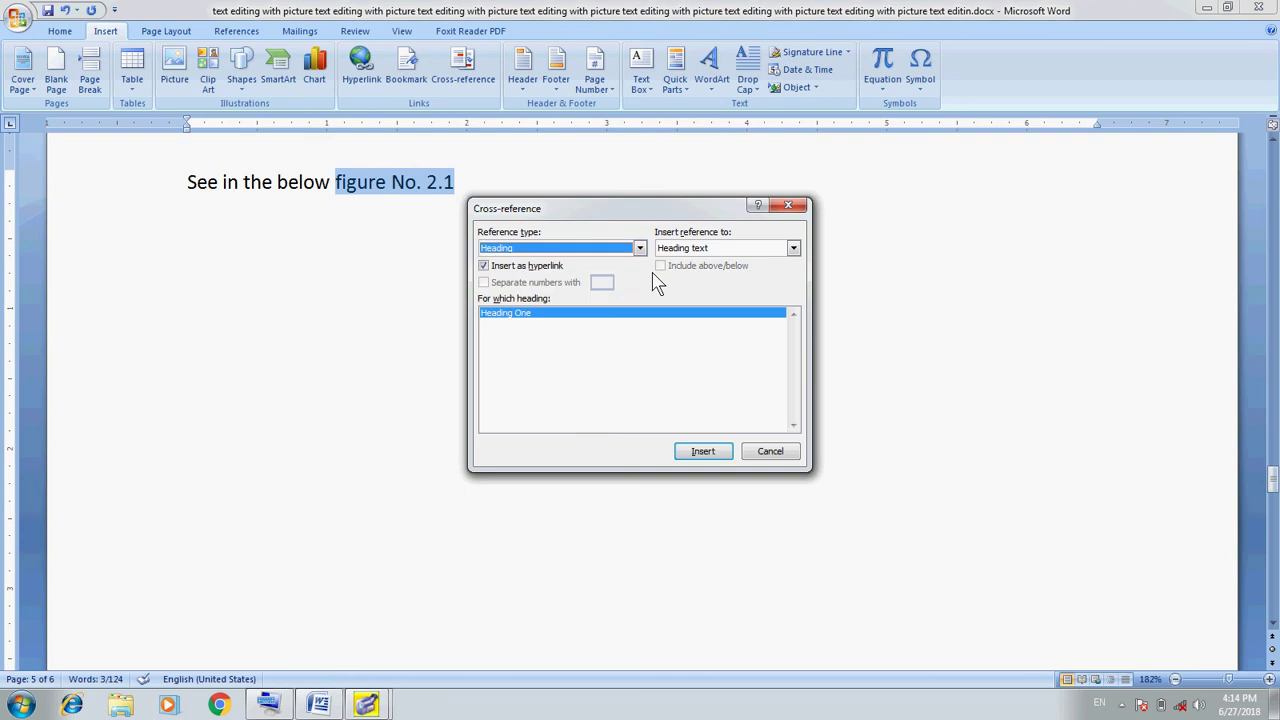
left_click(792, 248)
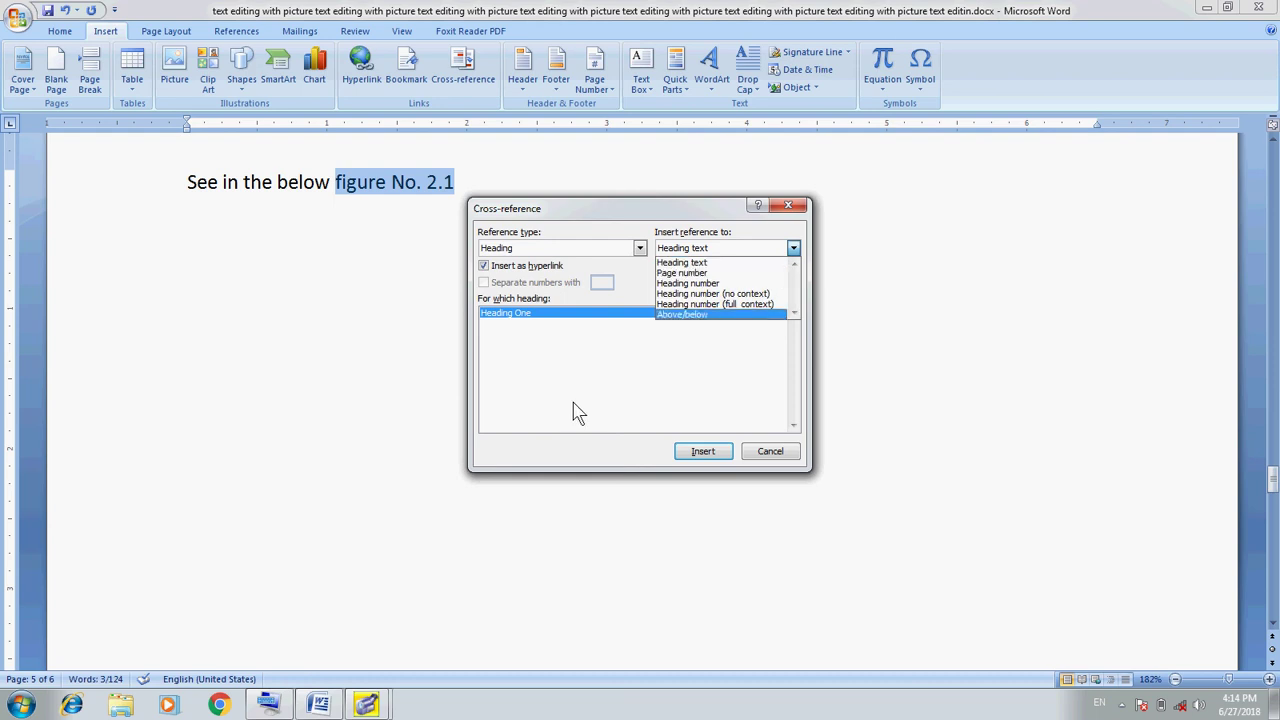
left_click(486, 366)
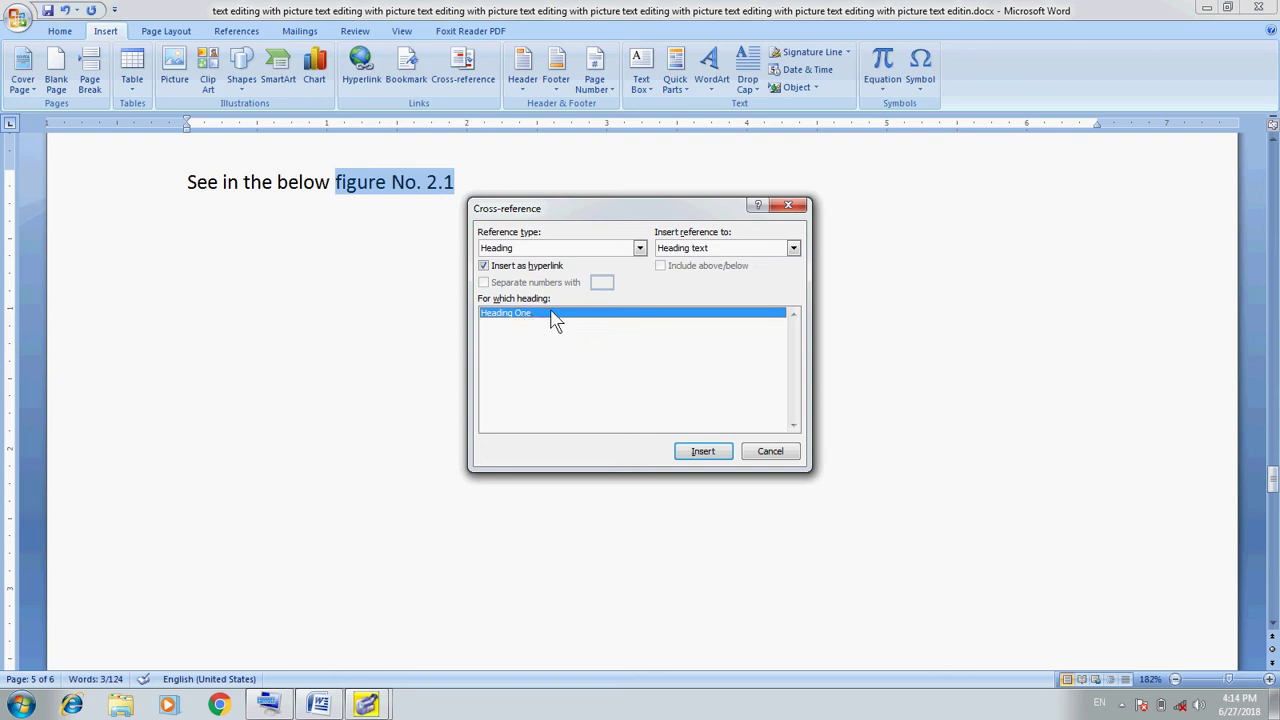
left_click(703, 455)
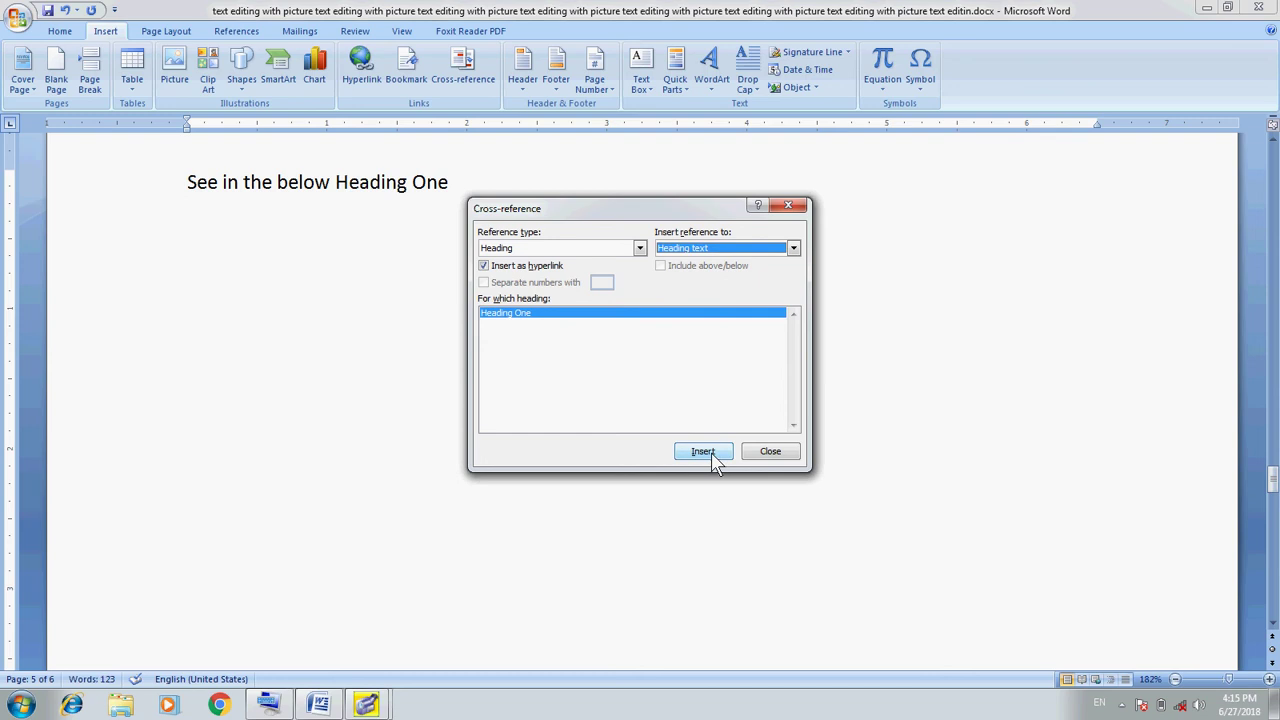
left_click(705, 455)
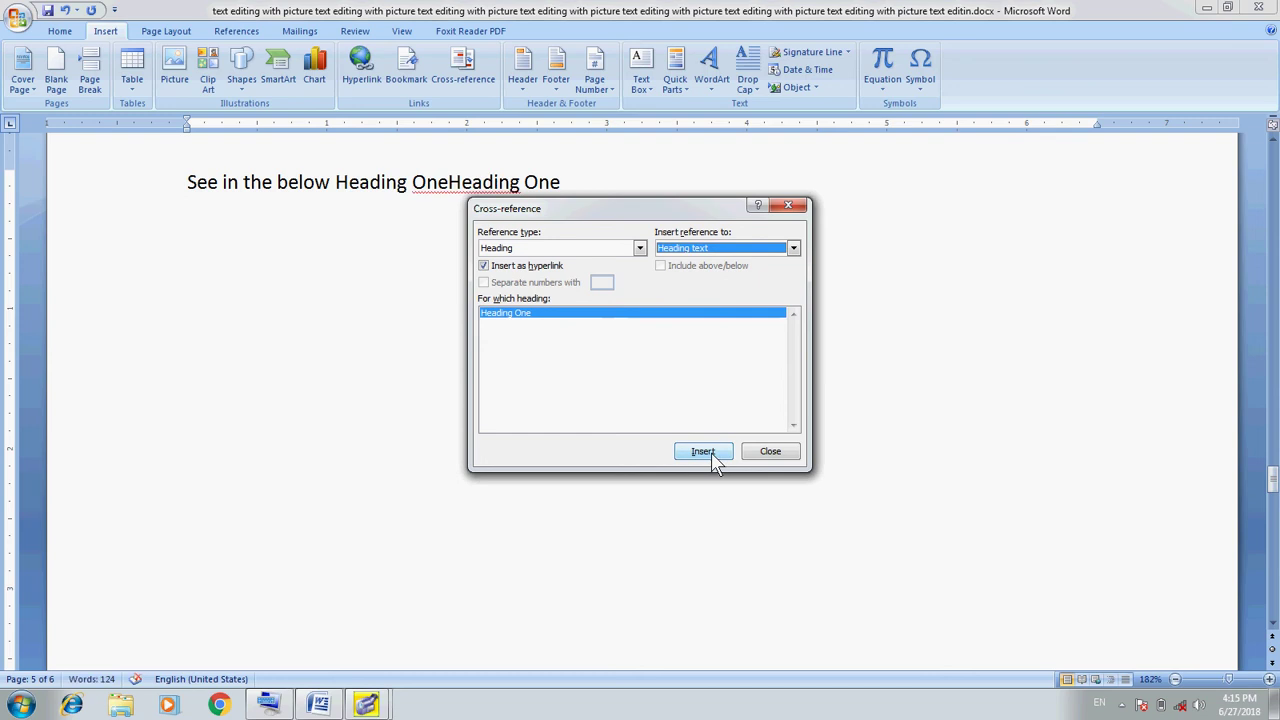
left_click(768, 452)
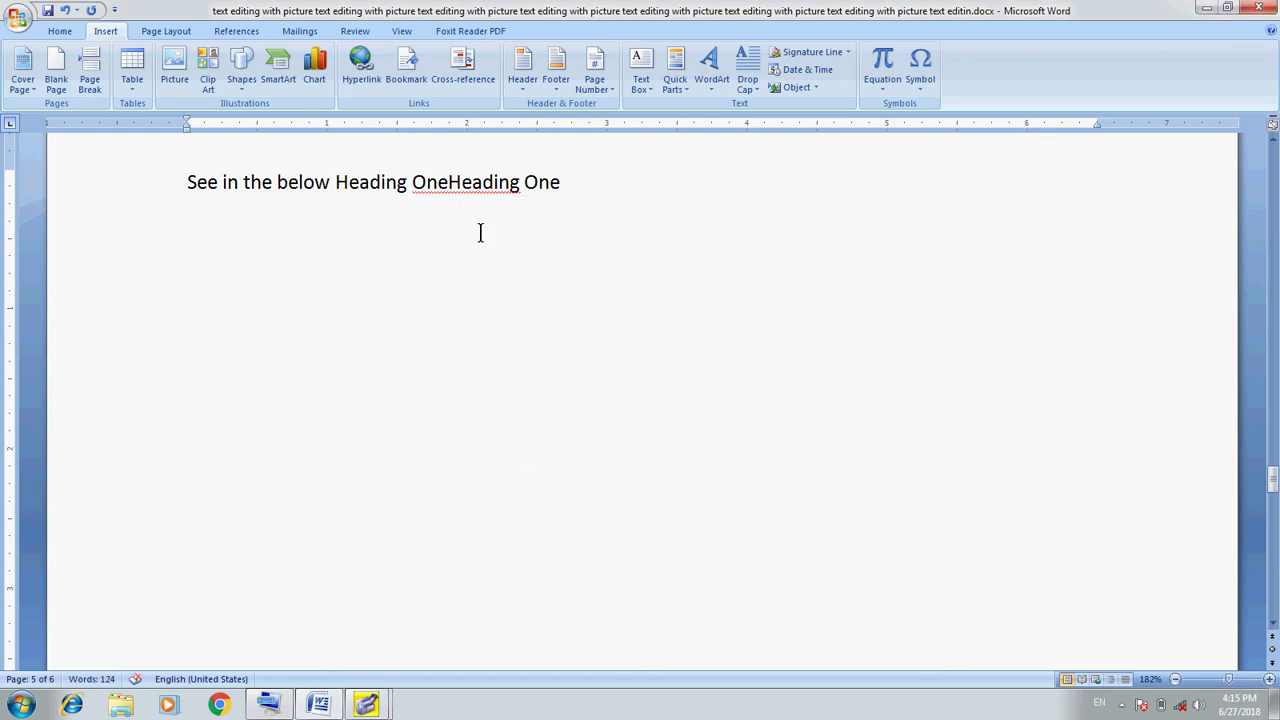
Delete the duplicate Heading One references and restore 'figure No. 2.1' at the sentence end
left_click(449, 182)
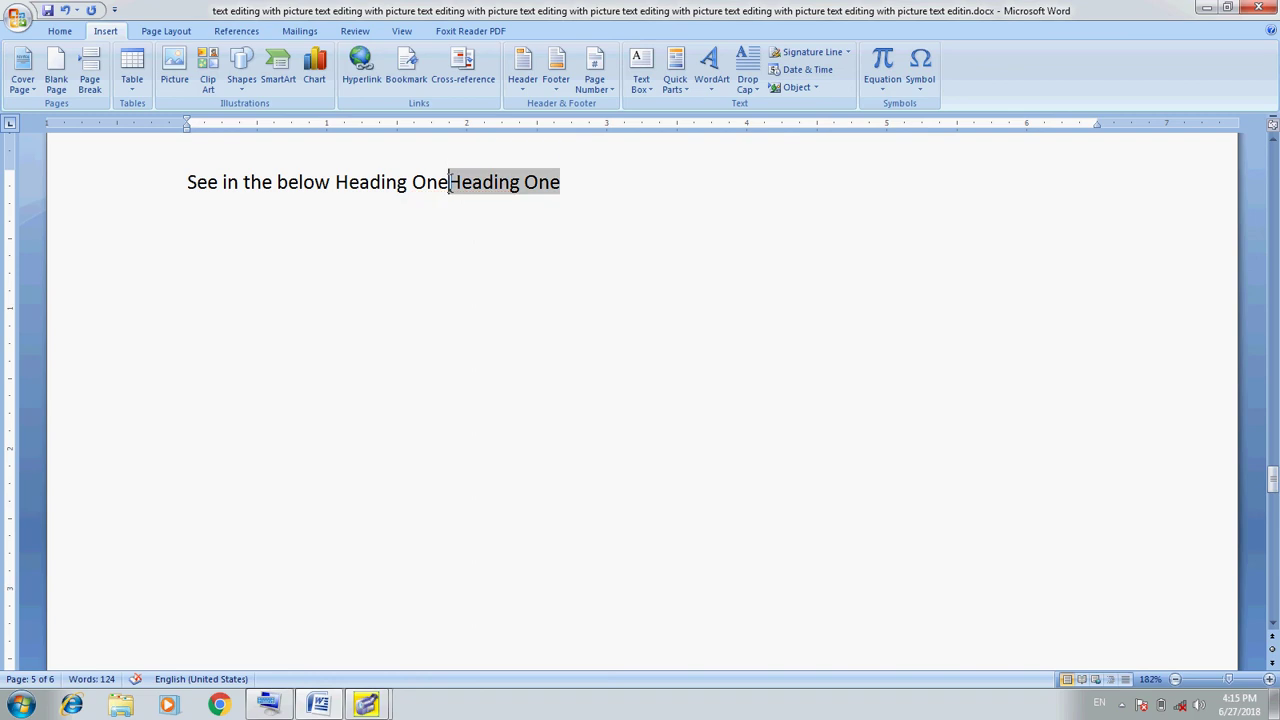
left_click(541, 254)
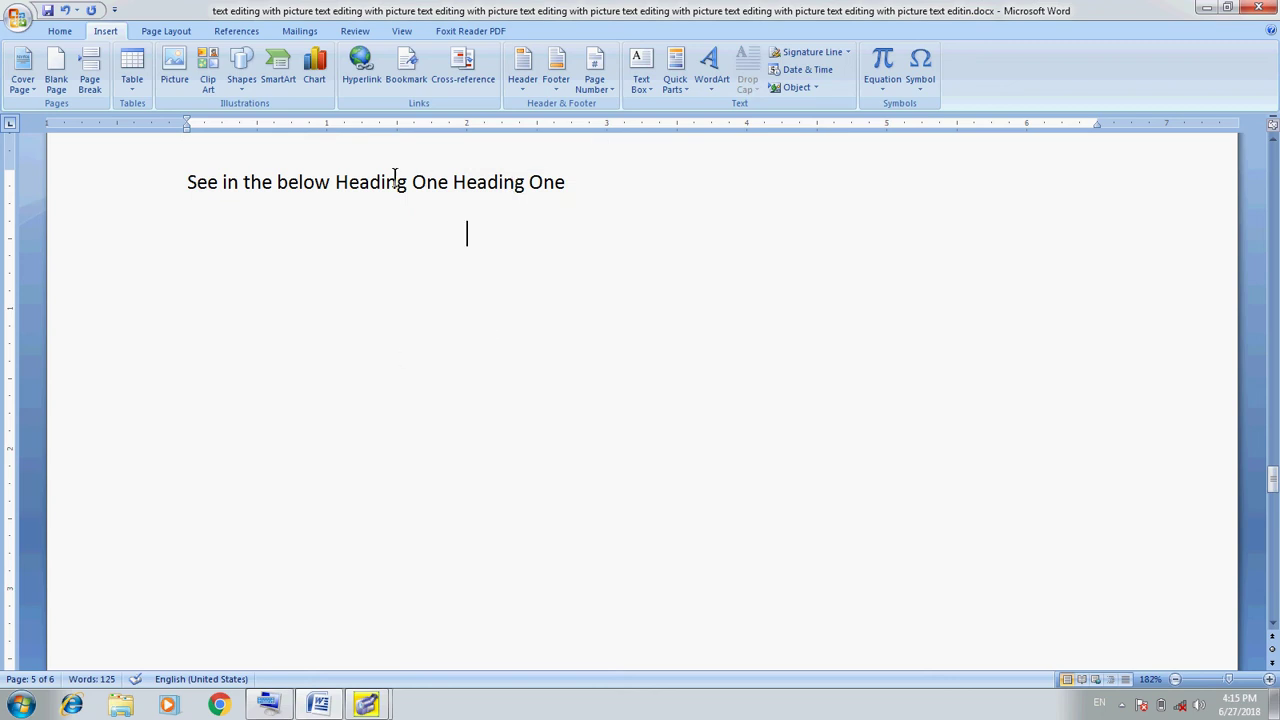
key("BackSpace")
key("BackSpace")
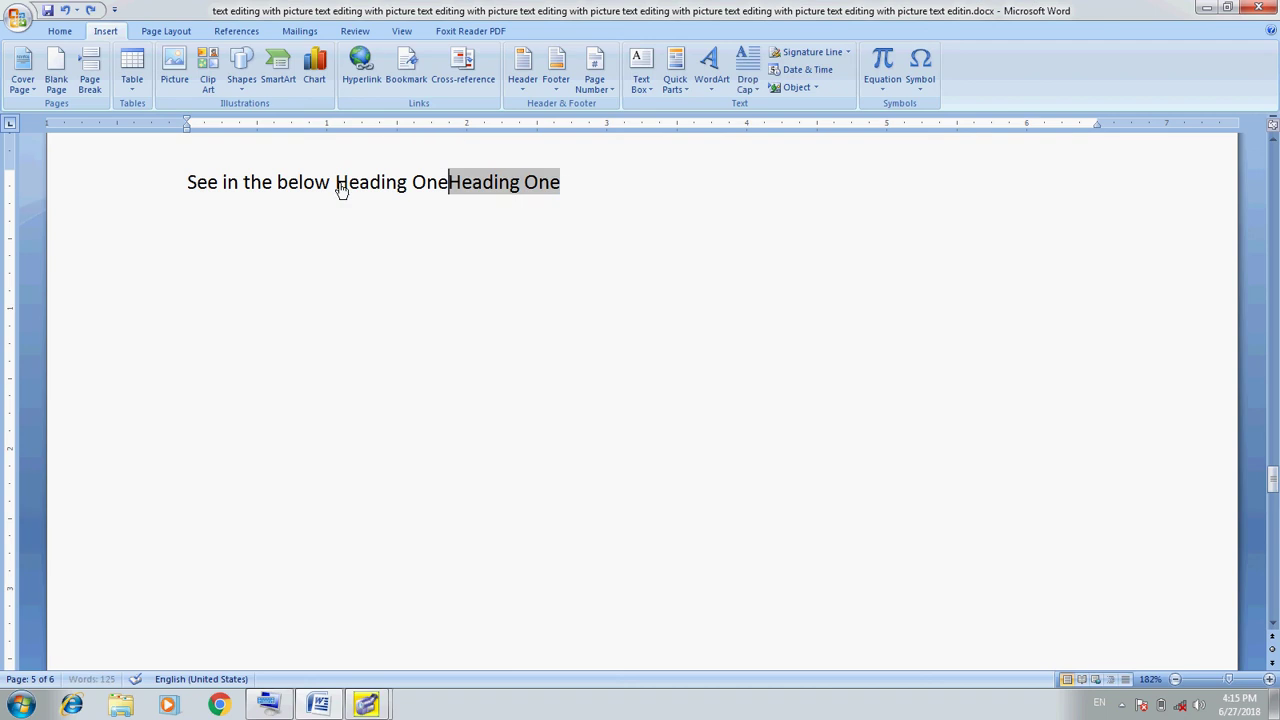
key("BackSpace")
key("F9")
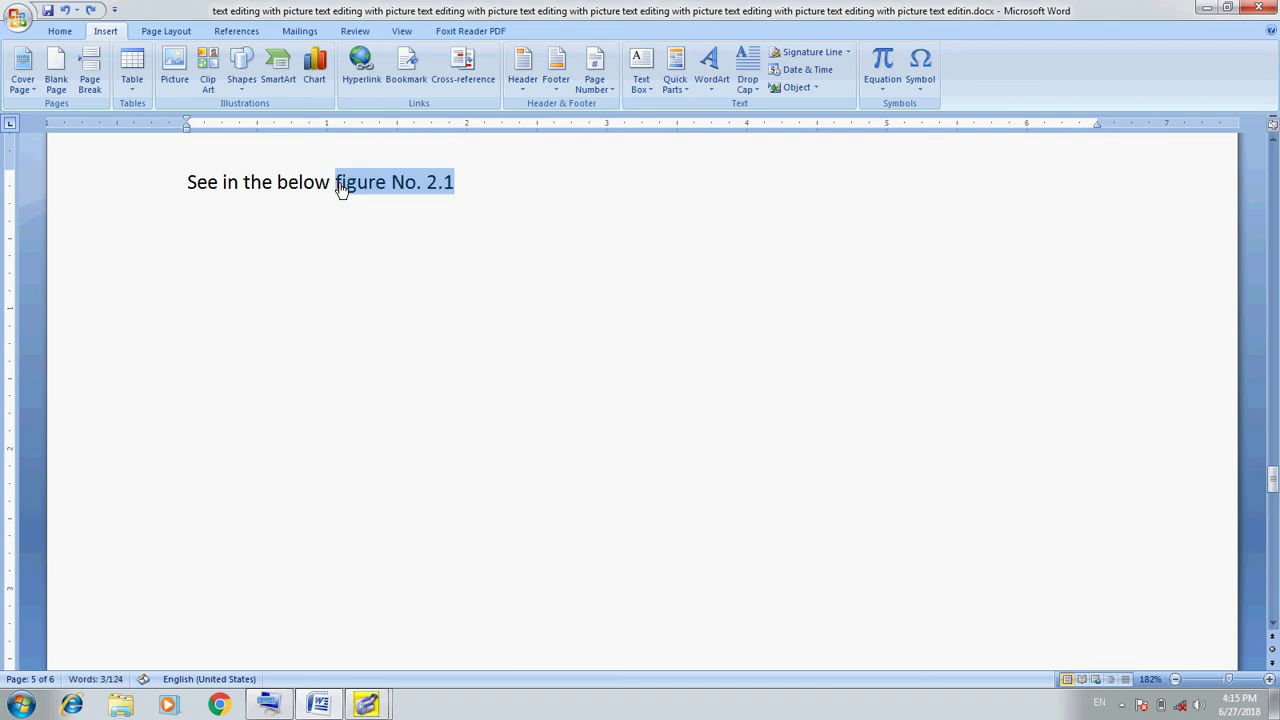
left_click(479, 173)
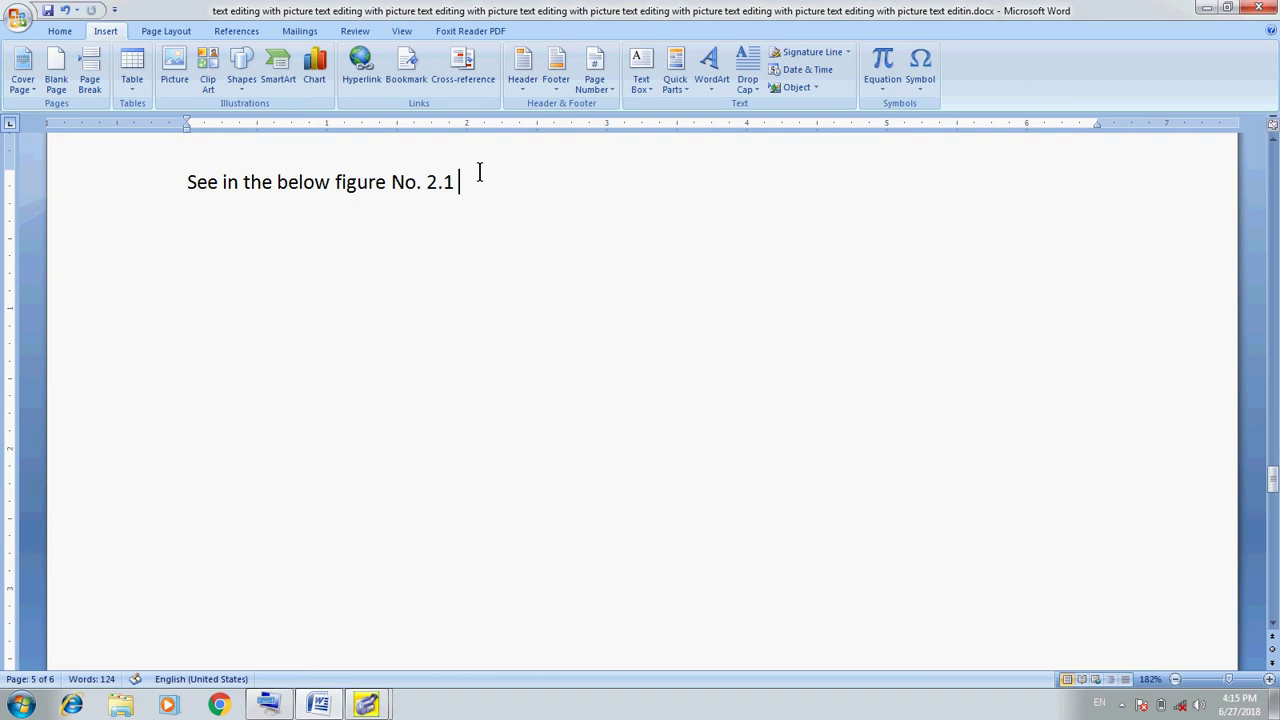
type("(")
key("BackSpace")
Insert a Heading-text cross-reference to 'Heading One' after 'figure No. 2.1', as a hyperlink
left_click(447, 78)
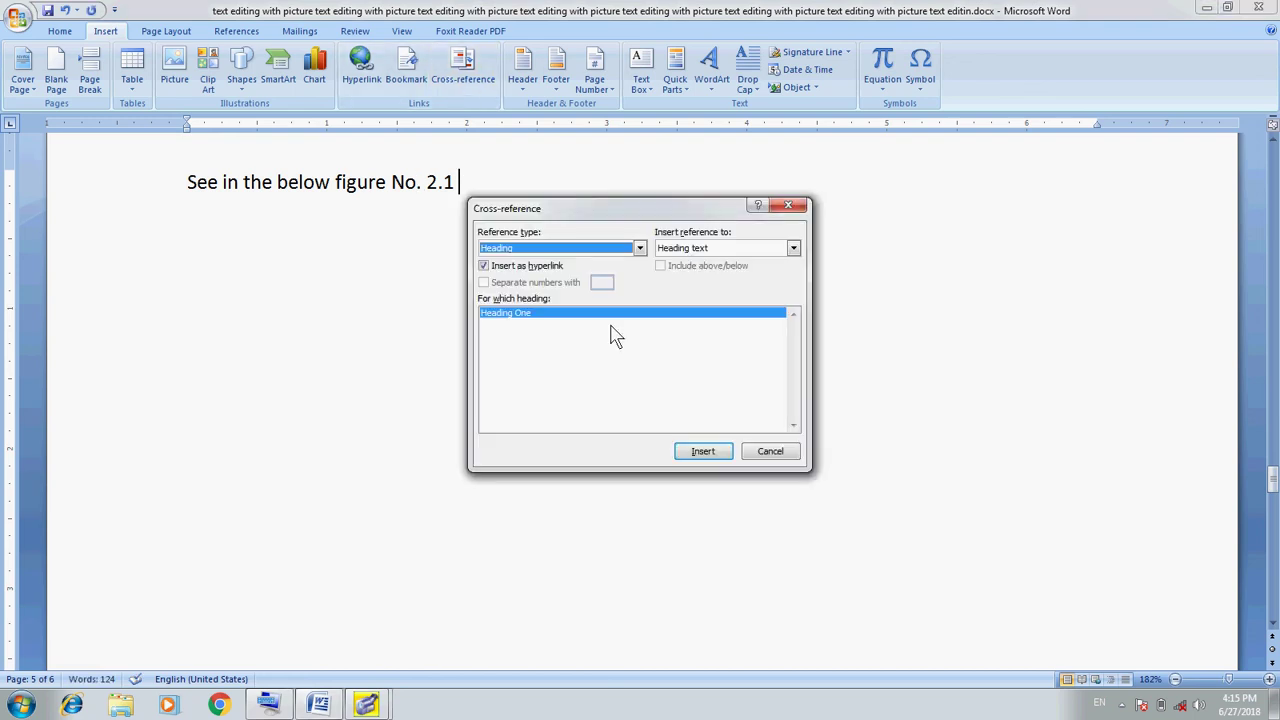
left_click(793, 249)
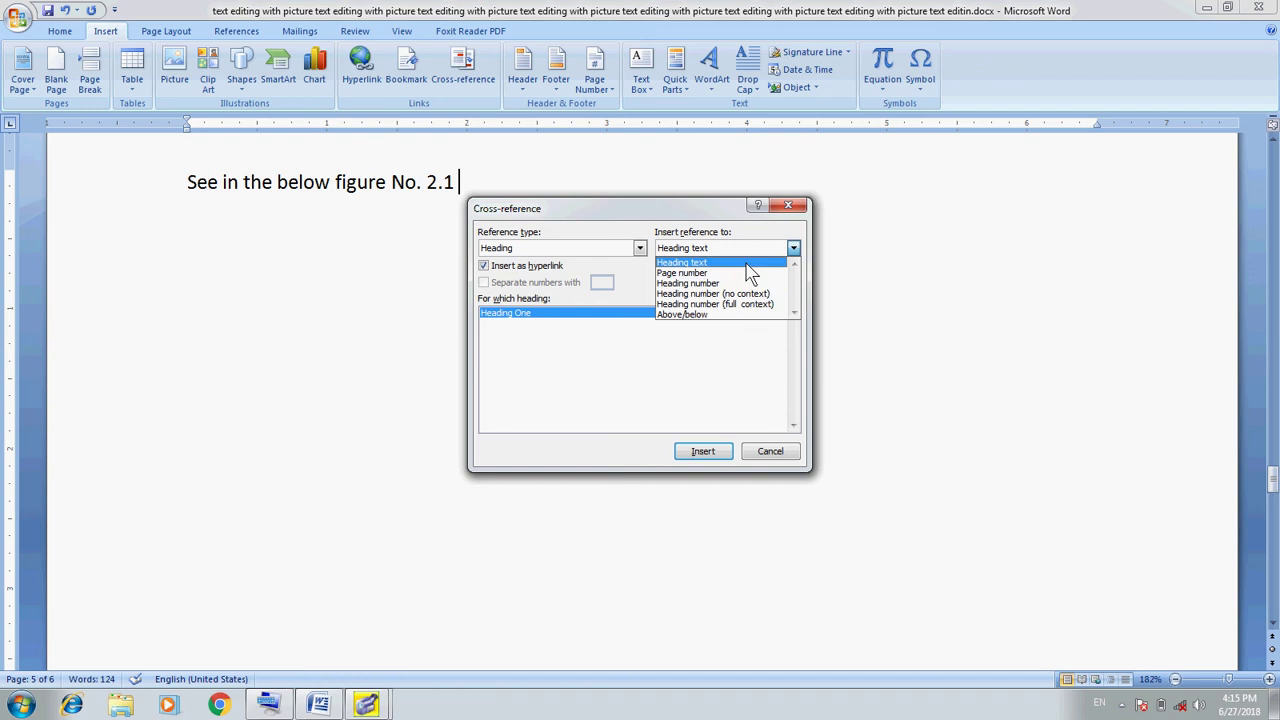
left_click(746, 264)
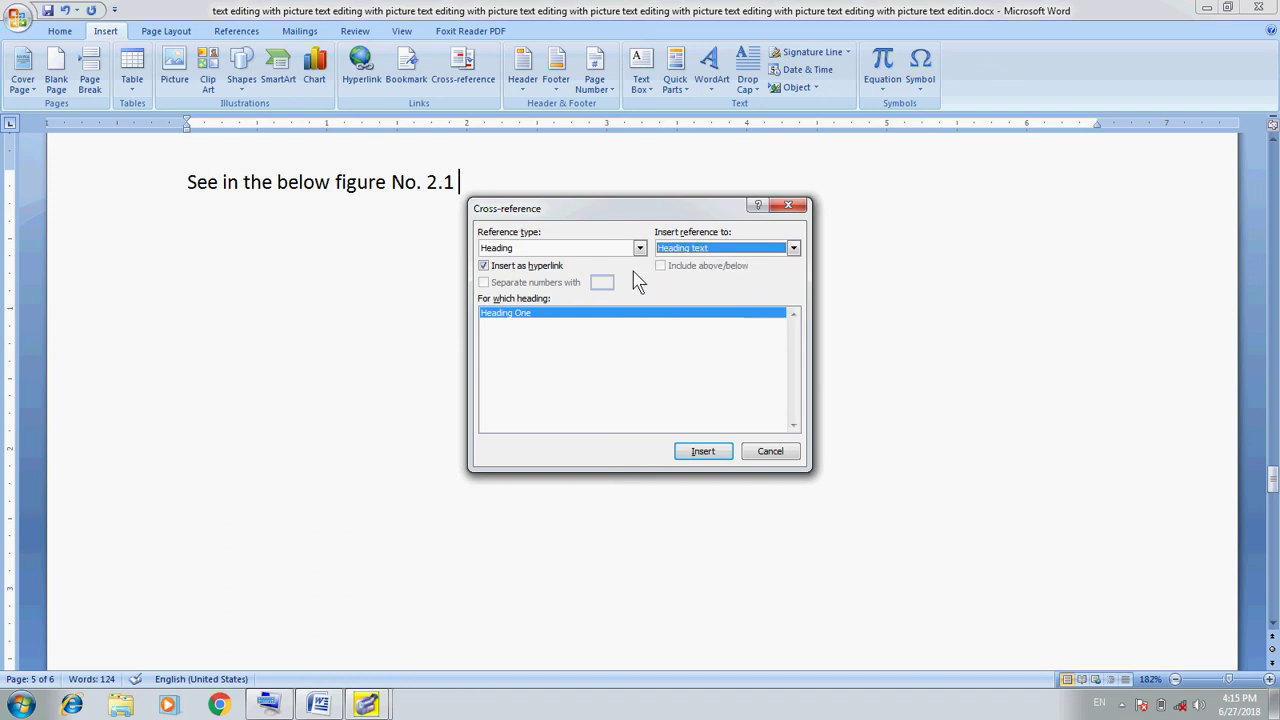
left_click(529, 316)
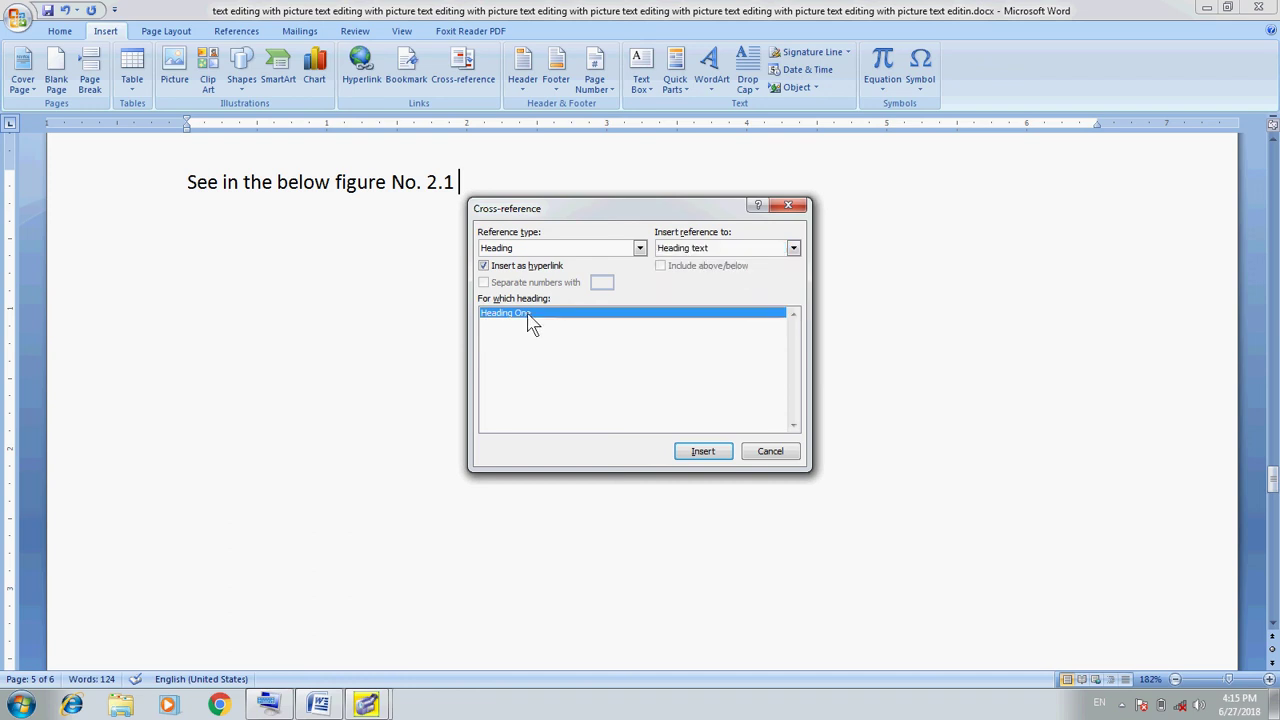
left_click(703, 455)
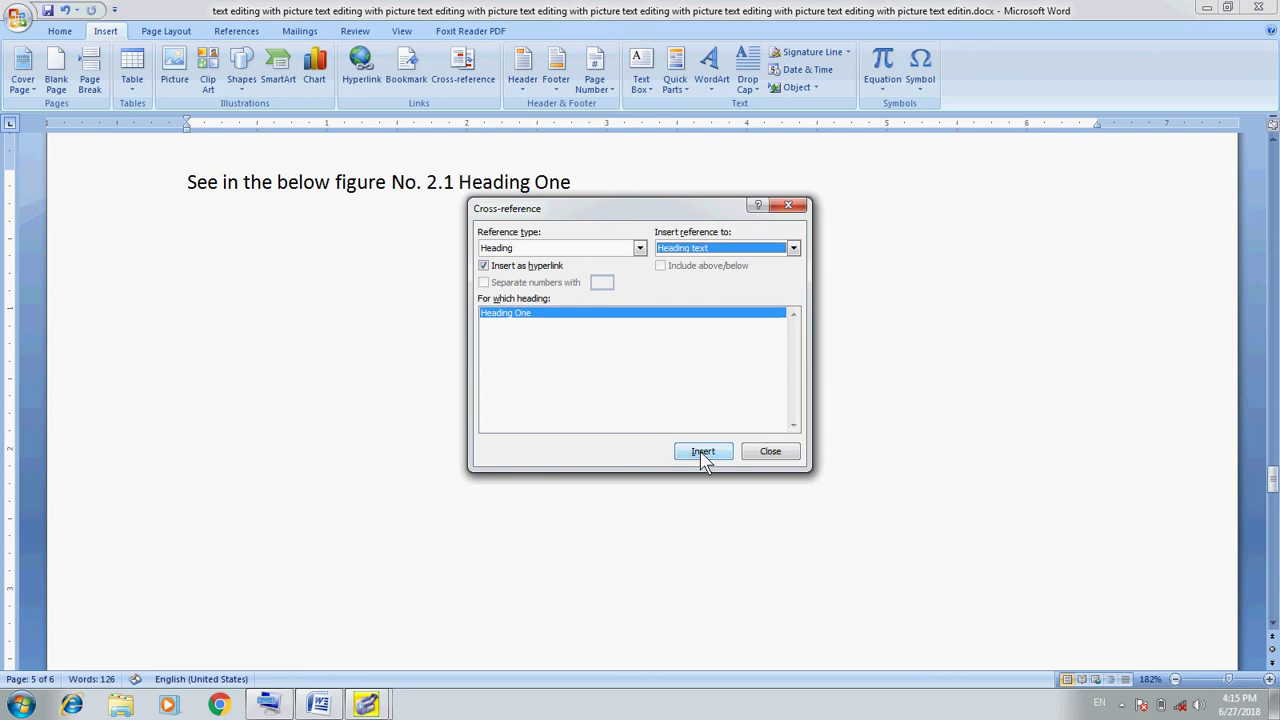
left_click(752, 458)
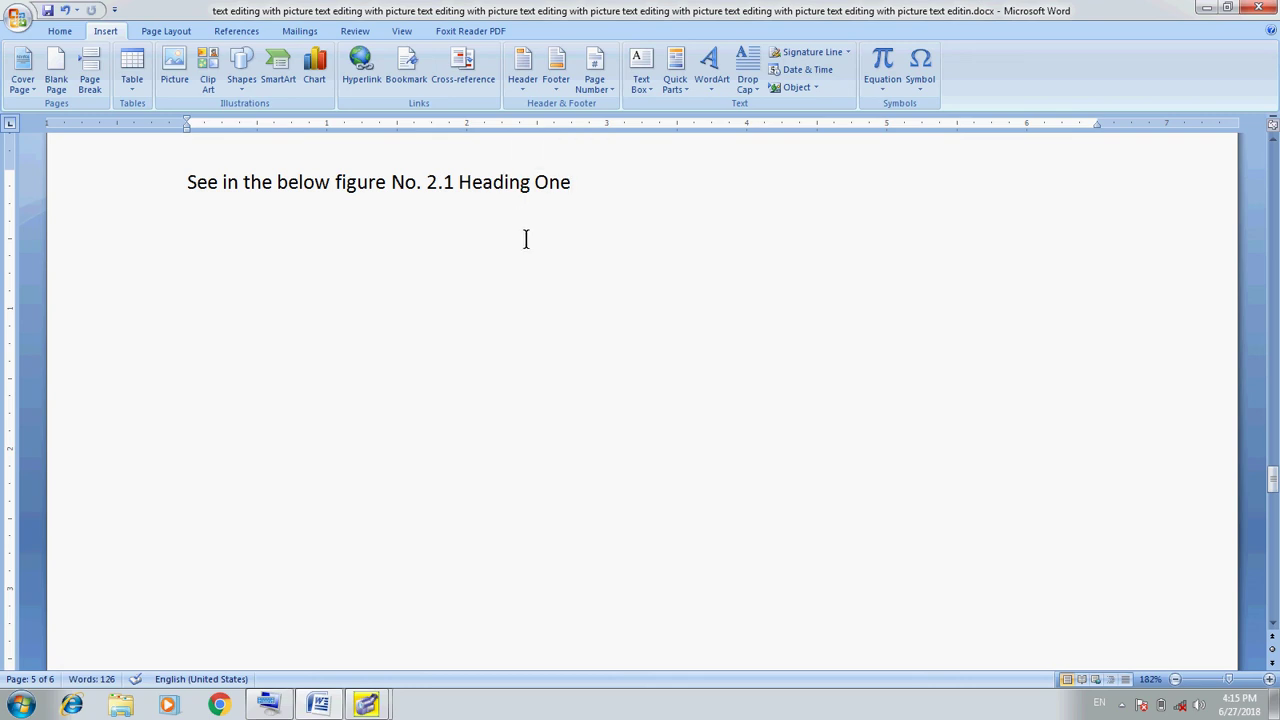
Ctrl+click the 'Heading One' cross-reference to jump to the heading on page 6
left_click(507, 183, "ctrl")
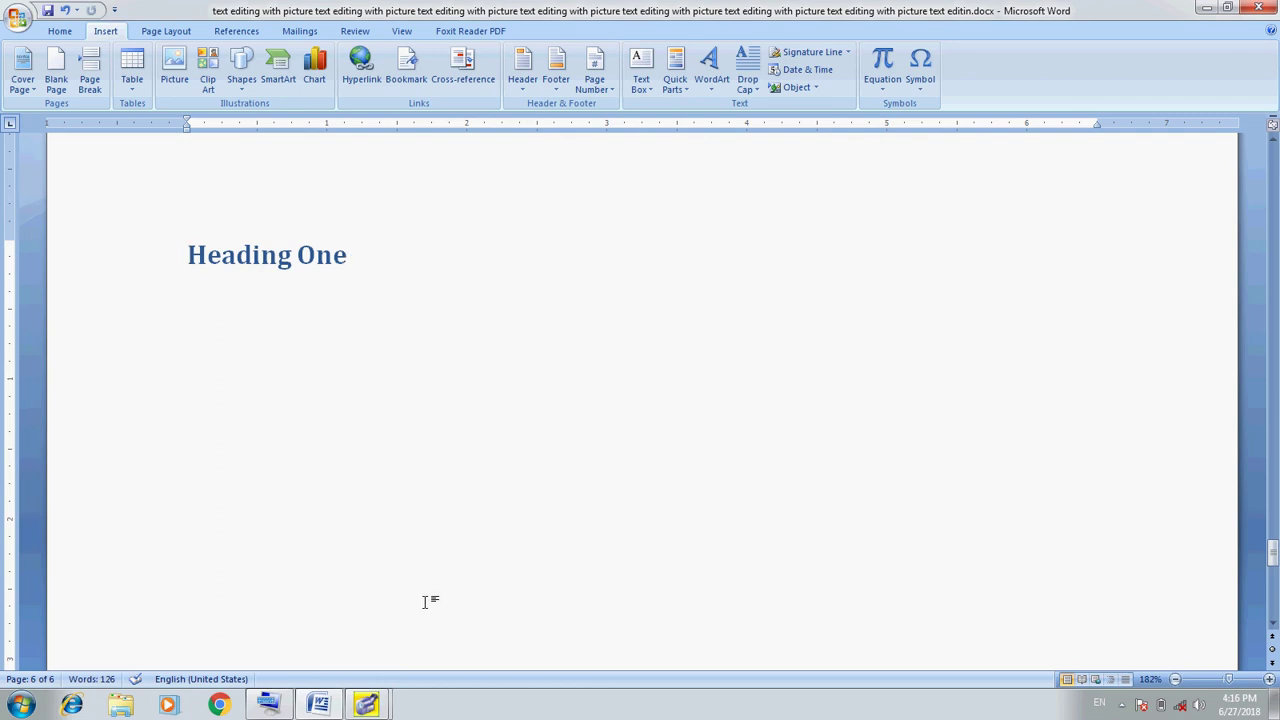
Restore the Super Screen Recorder window from its taskbar preview
mouse_move(370, 708)
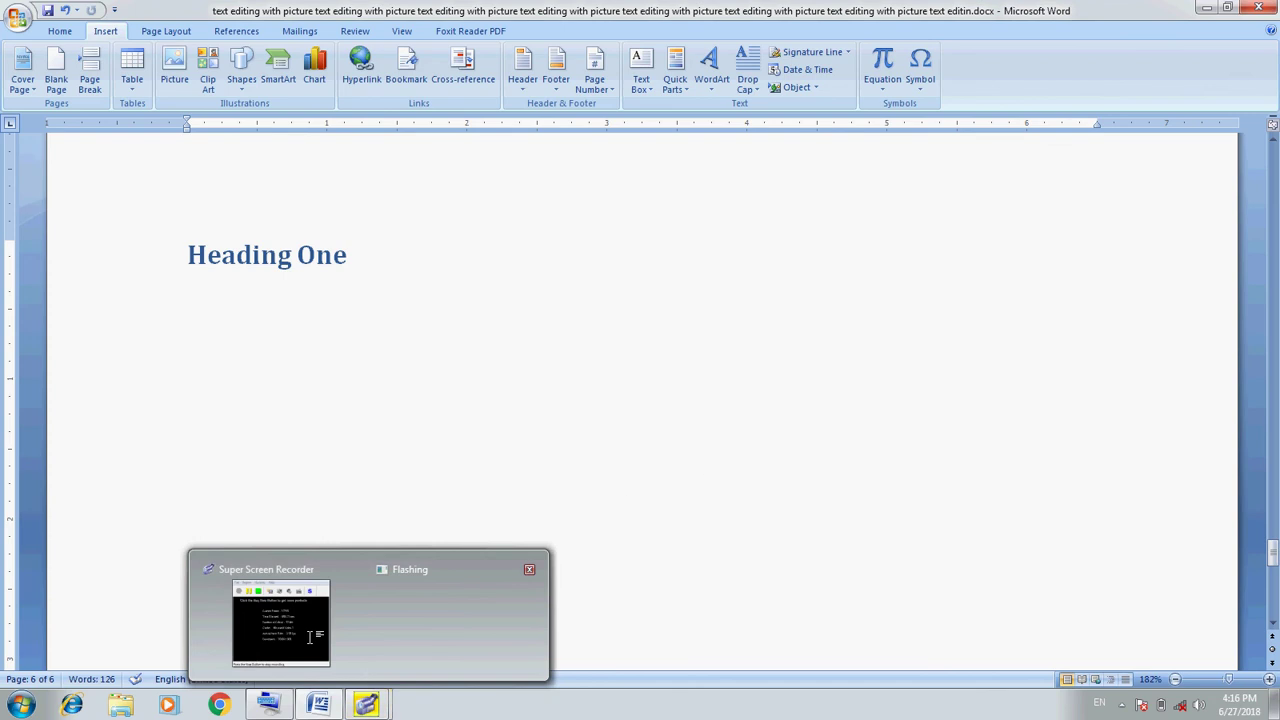
left_click(265, 642)
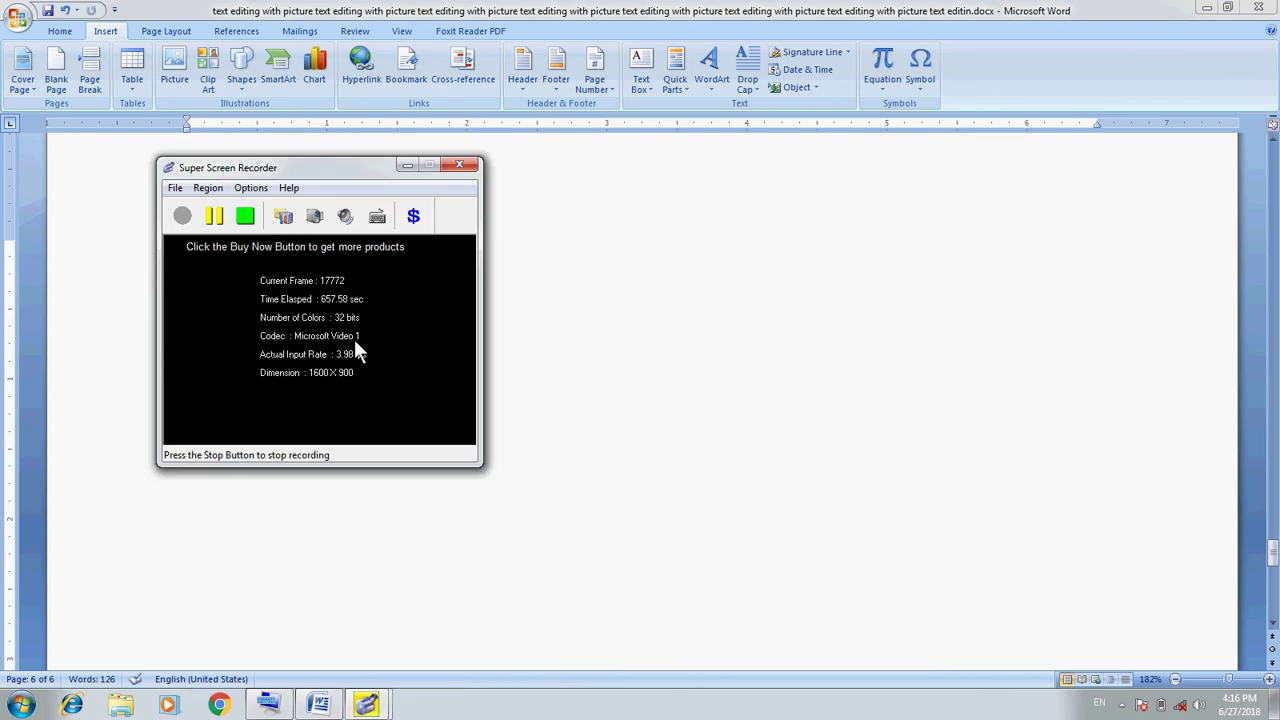